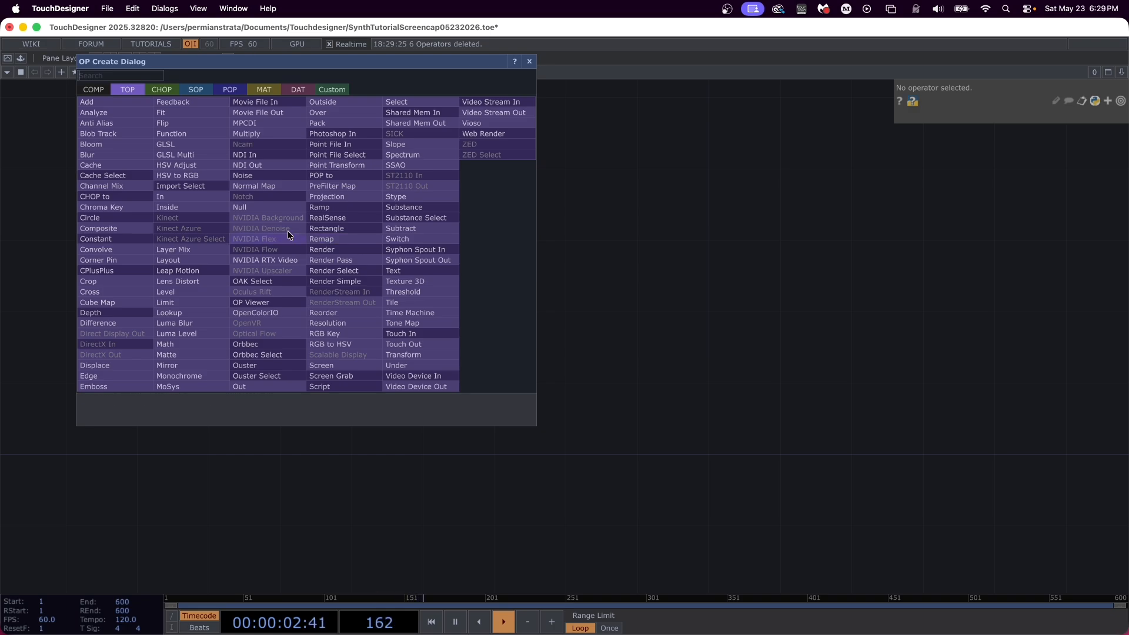
# Step: Add a Ramp TOP to the empty project network
pyautogui.write('ramp')
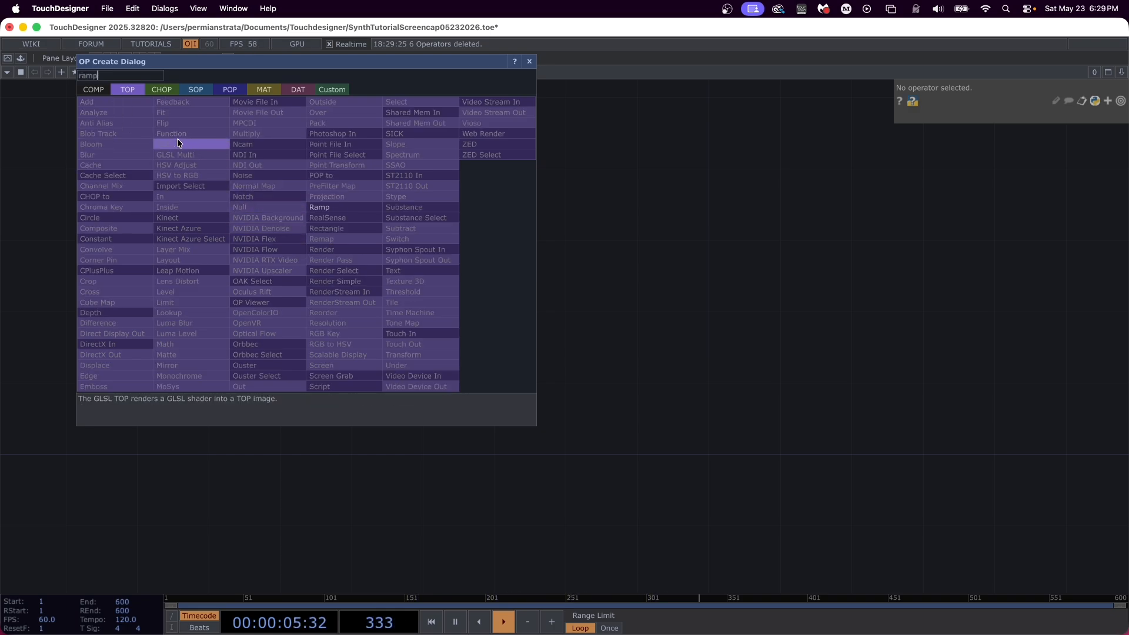
pyautogui.press('Return')
pyautogui.click(177, 139)
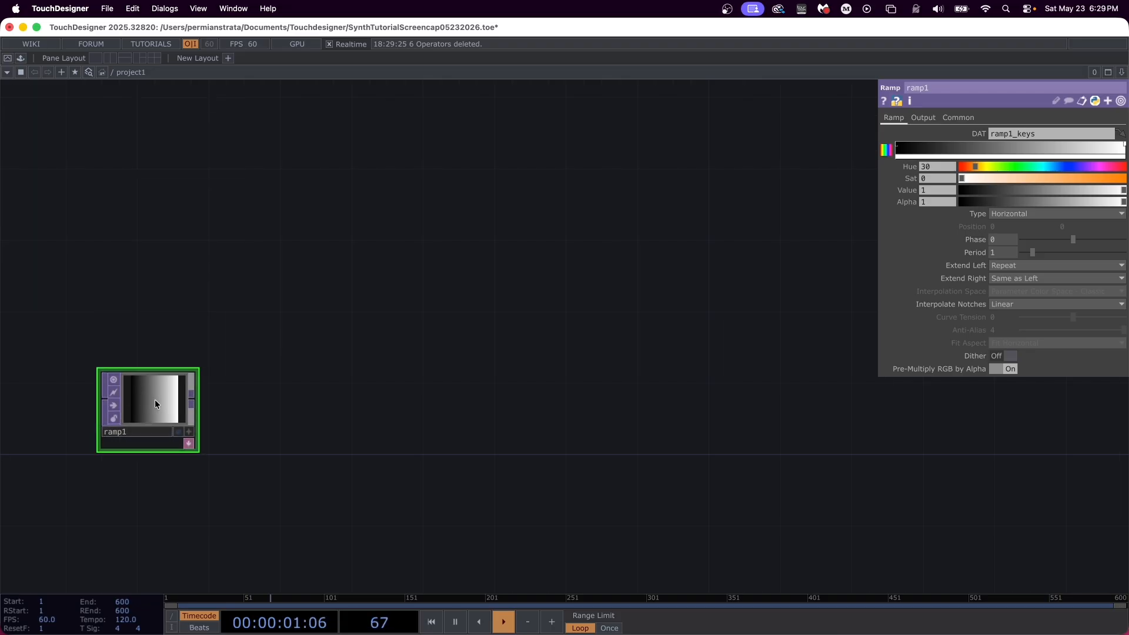
# Step: Set the ramp's resolution to 1280 x 720 and its pixel format to 32-bit float (RGBA)
pyautogui.click(959, 118)
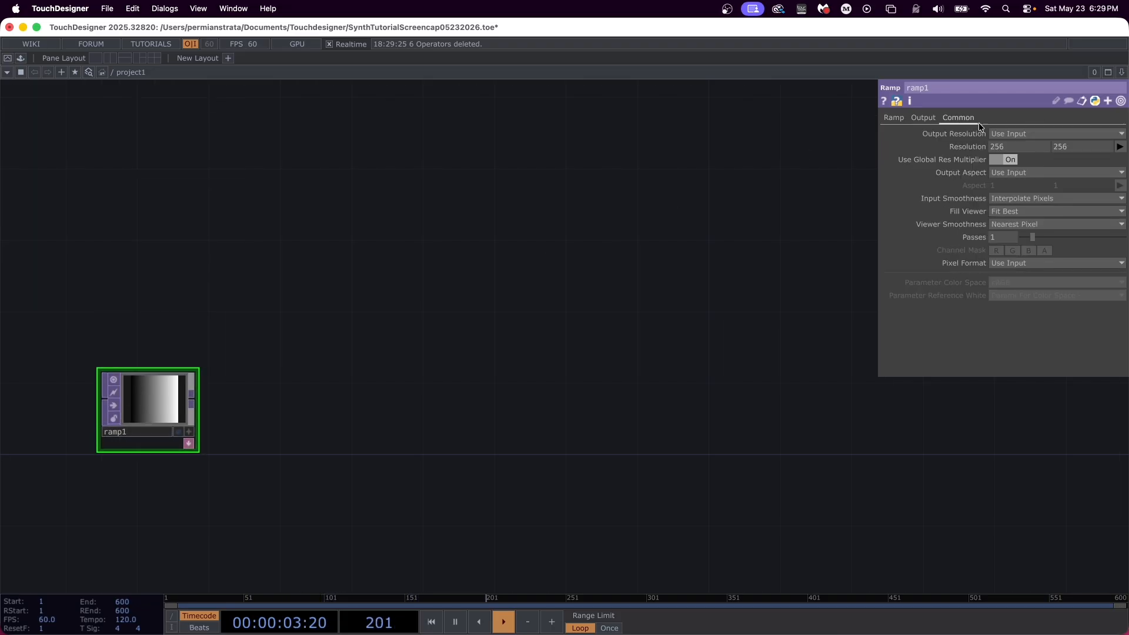
pyautogui.click(1121, 148)
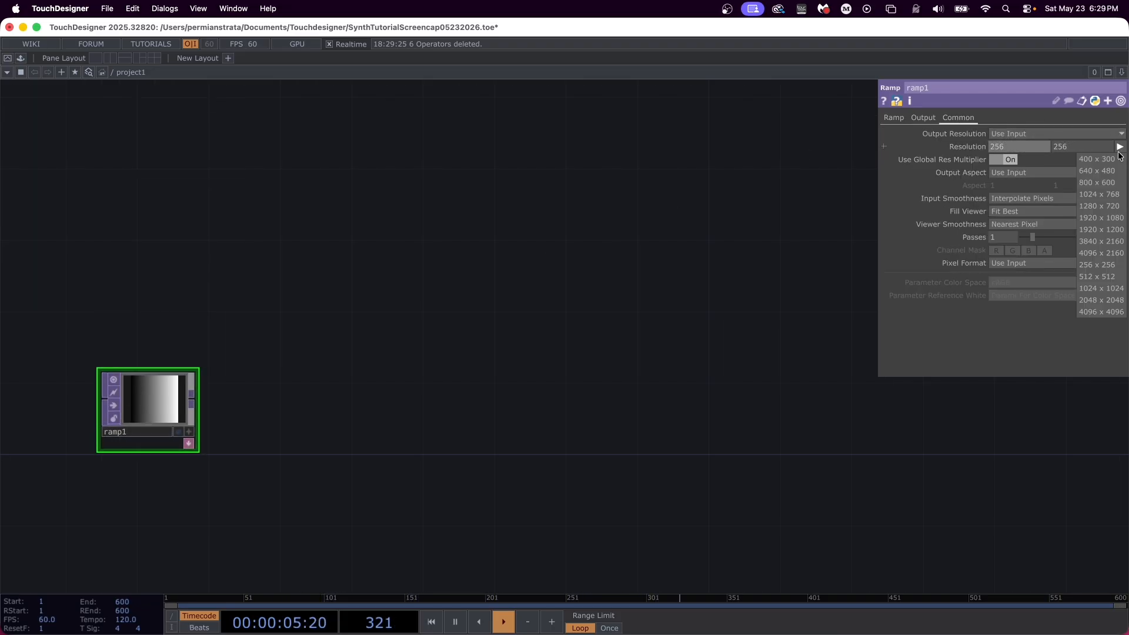
pyautogui.click(1108, 205)
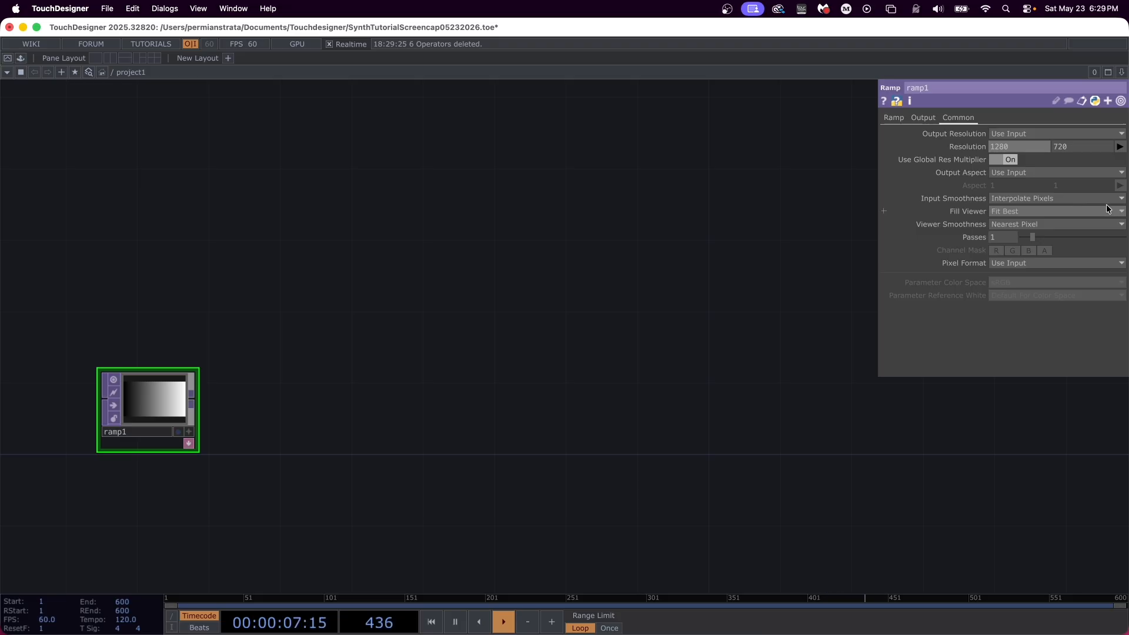
pyautogui.click(1071, 260)
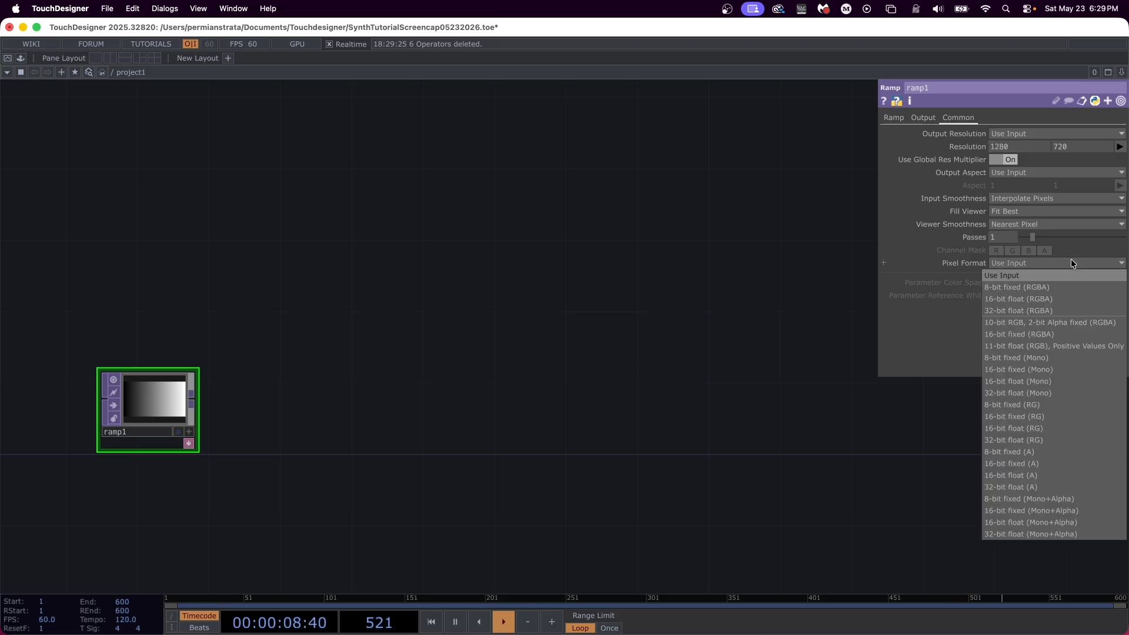
pyautogui.click(1050, 311)
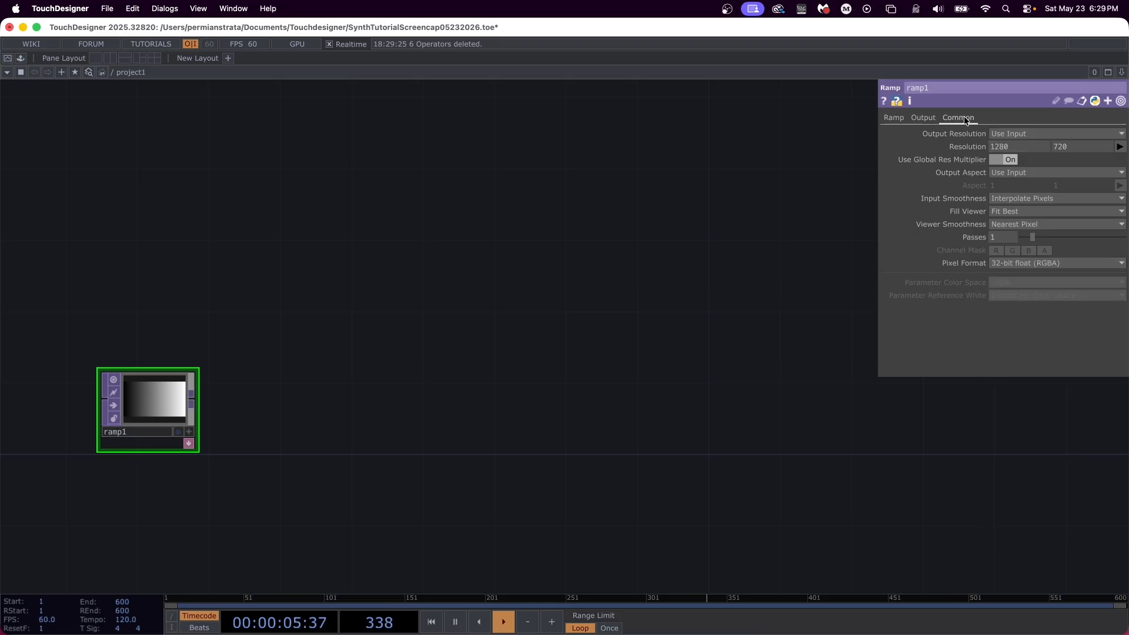
# Step: Animate the ramp's phase with the expression absTime.seconds * 0.1
pyautogui.click(891, 118)
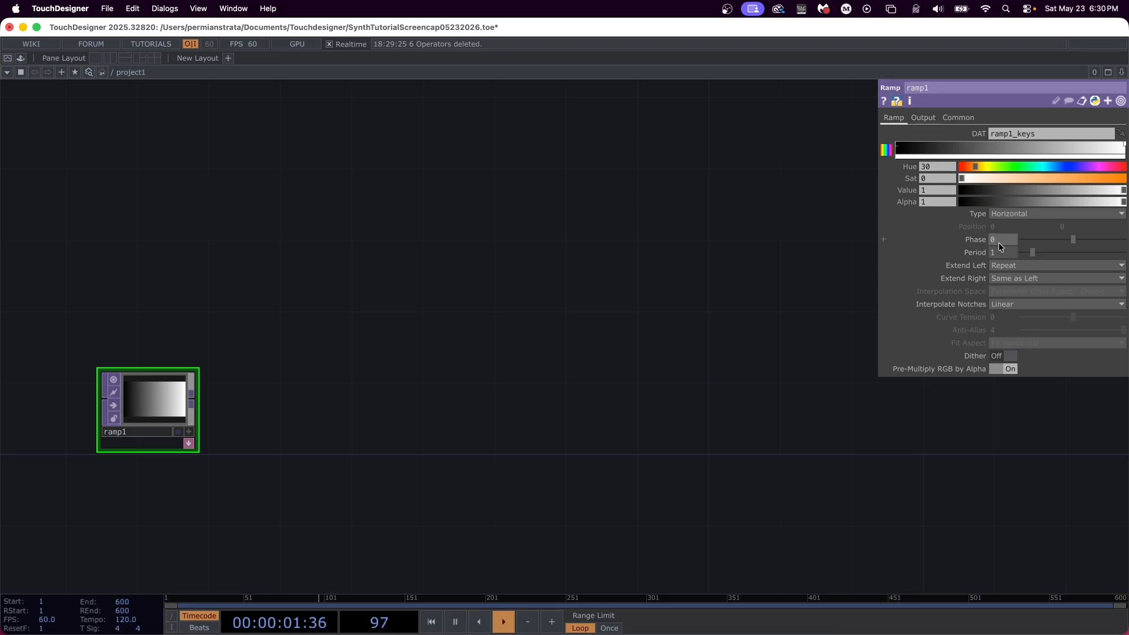
pyautogui.click(967, 240)
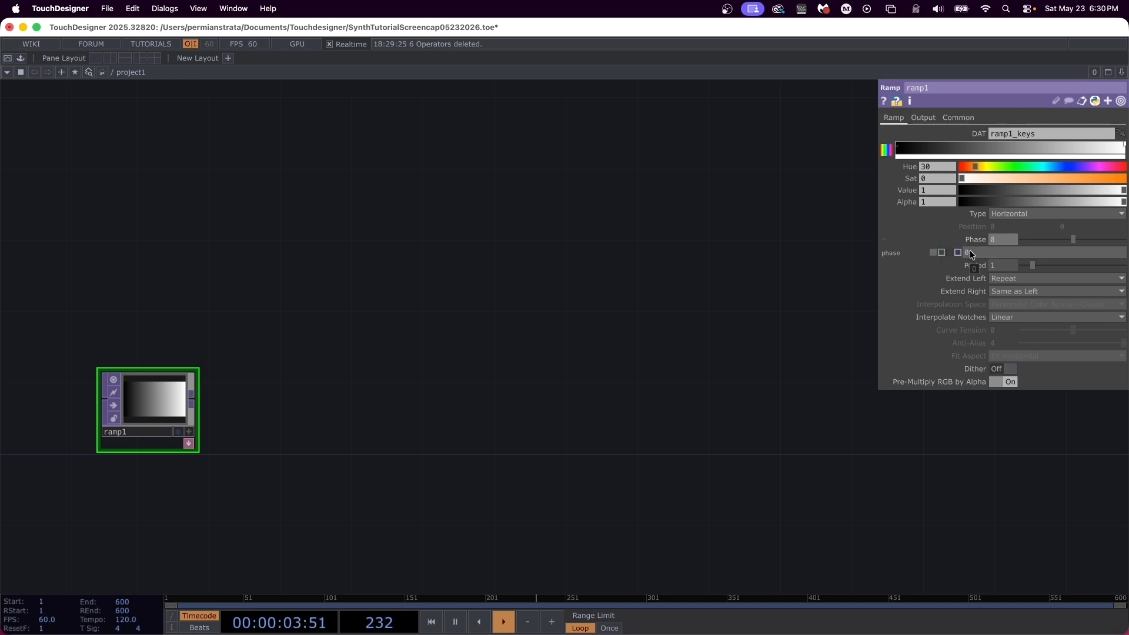
pyautogui.write('absTime.seconds * 0.1')
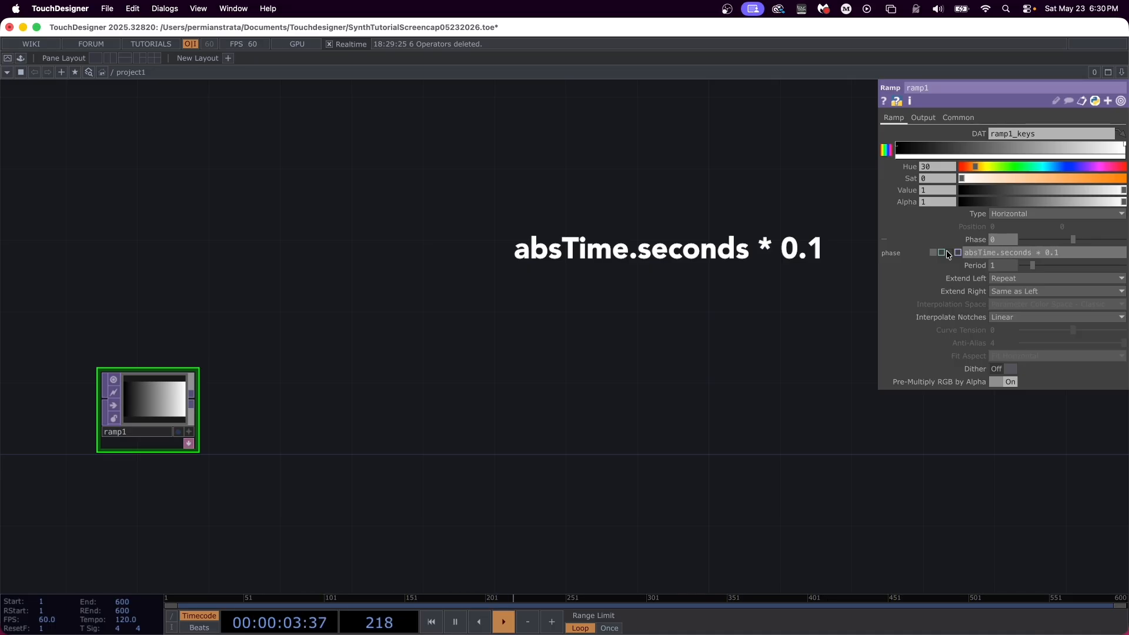
pyautogui.press('Return')
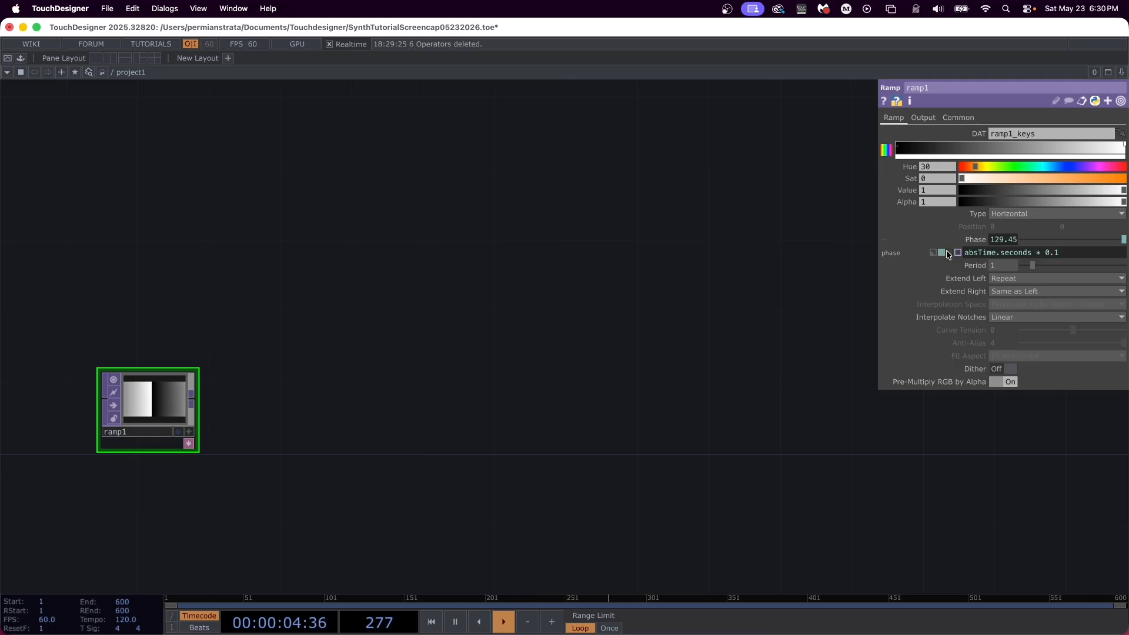
# Step: Set the ramp's period to 0.25 and its left extend mode to Mirror
pyautogui.press('Tab')
pyautogui.write('0.25')
pyautogui.press('Return')
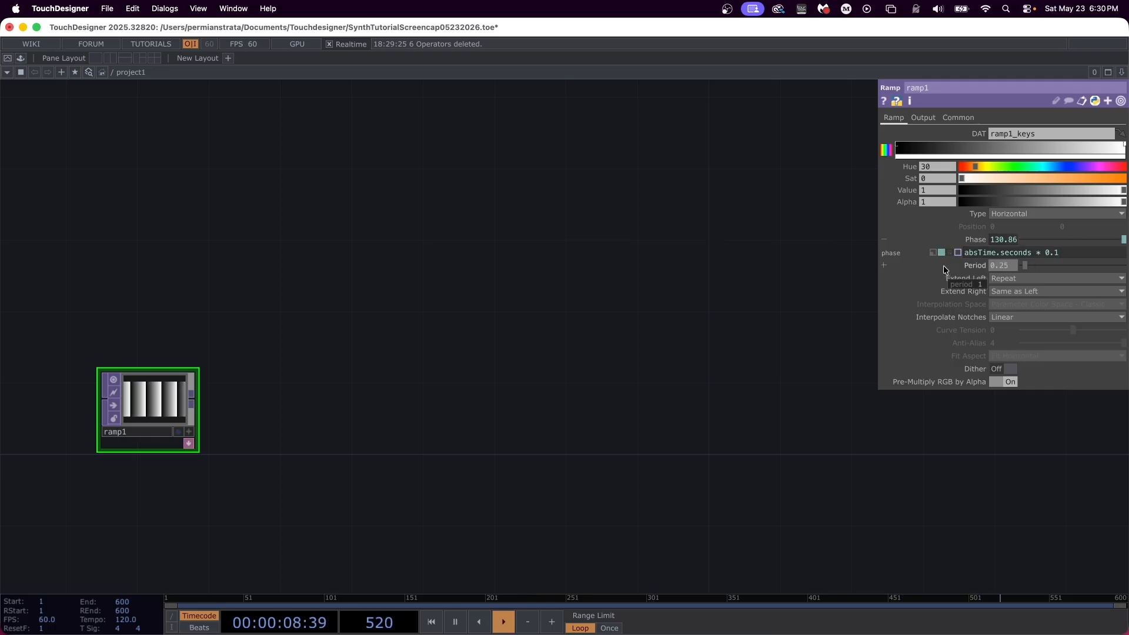
pyautogui.click(1014, 280)
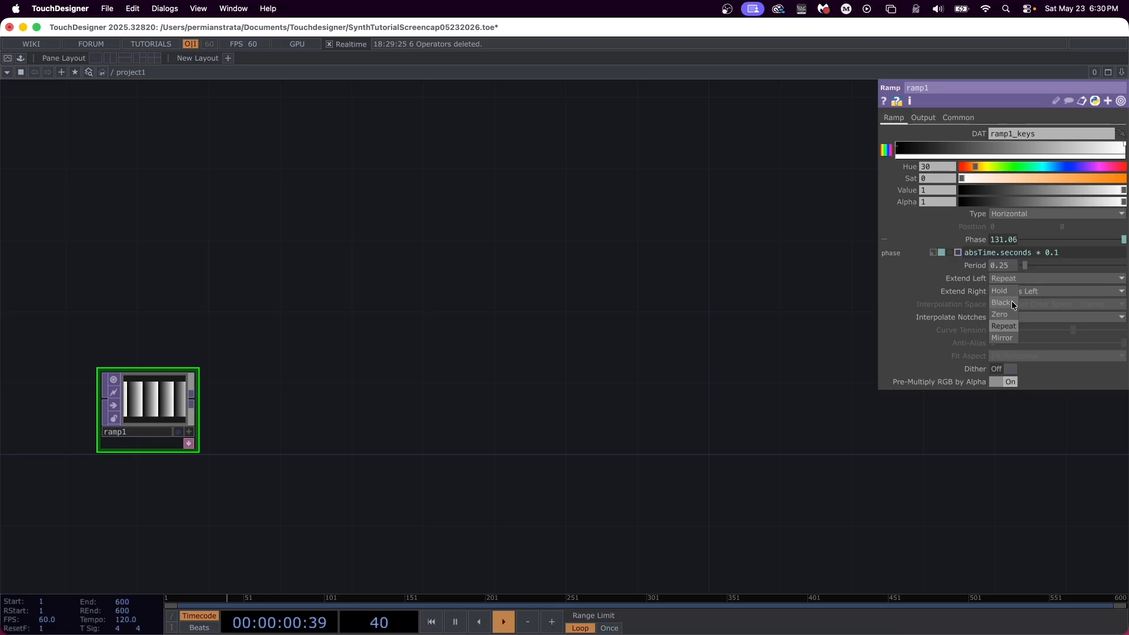
pyautogui.click(1012, 338)
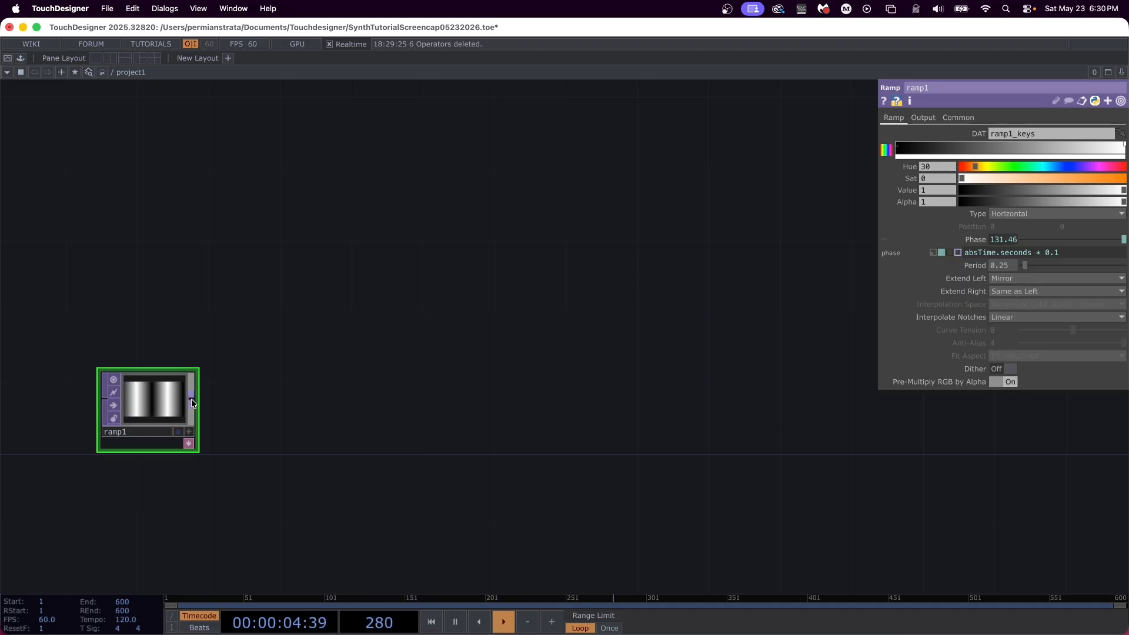
# Step: Connect an Out TOP to the ramp's output and place it well away from the ramp, leaving room between them
pyautogui.moveTo(191, 399); pyautogui.dragTo(794, 401)
pyautogui.write('out')
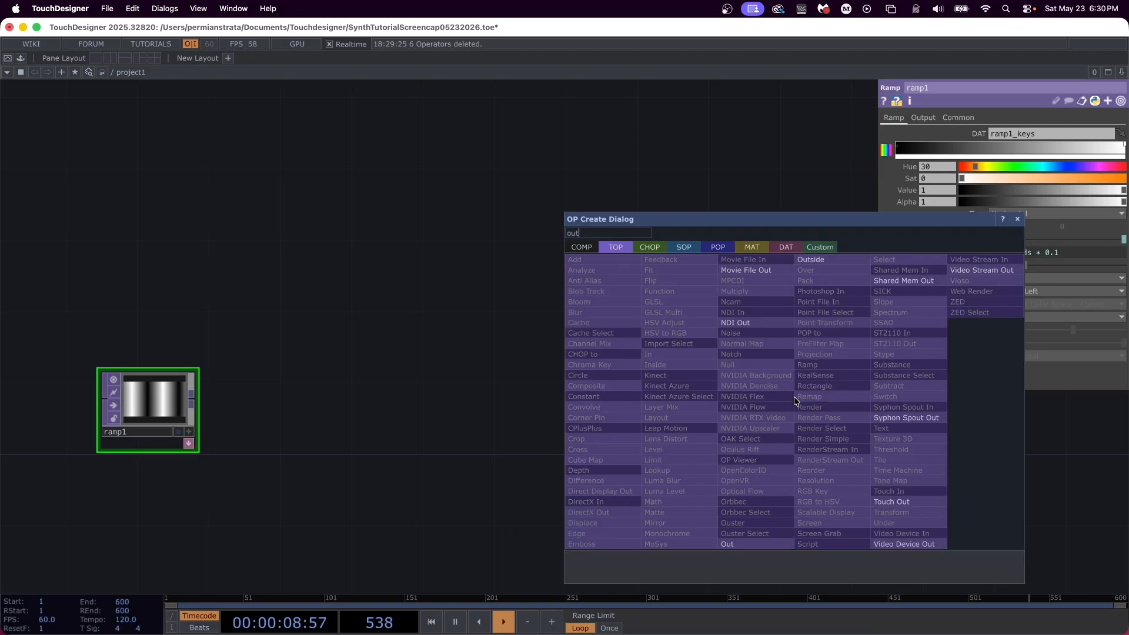
pyautogui.press('Return')
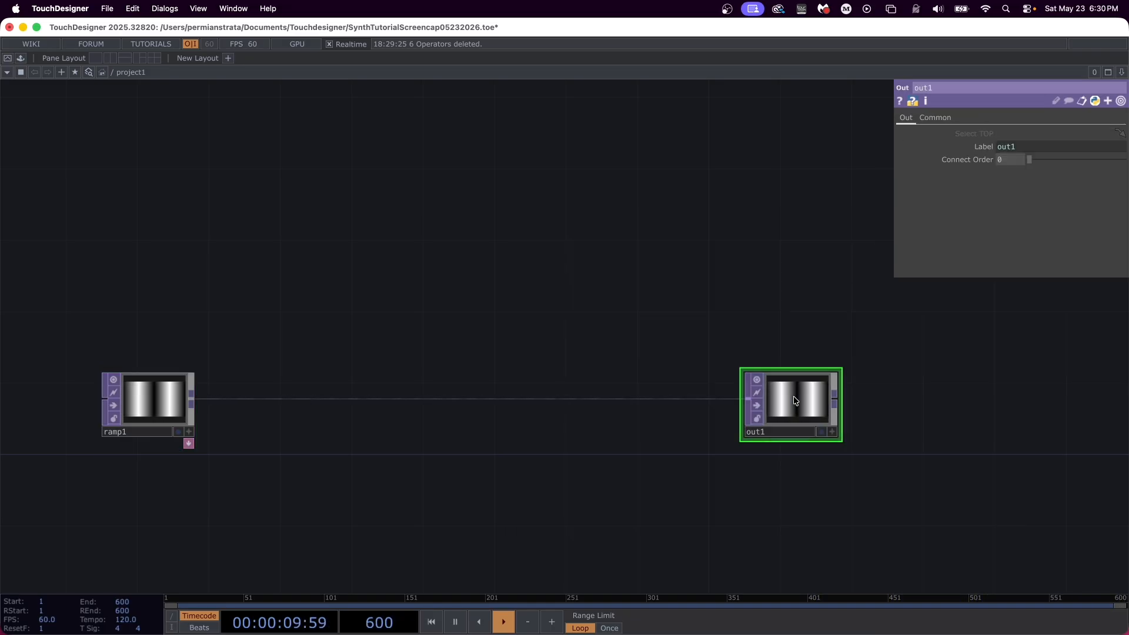
pyautogui.moveTo(803, 398); pyautogui.dragTo(955, 399)
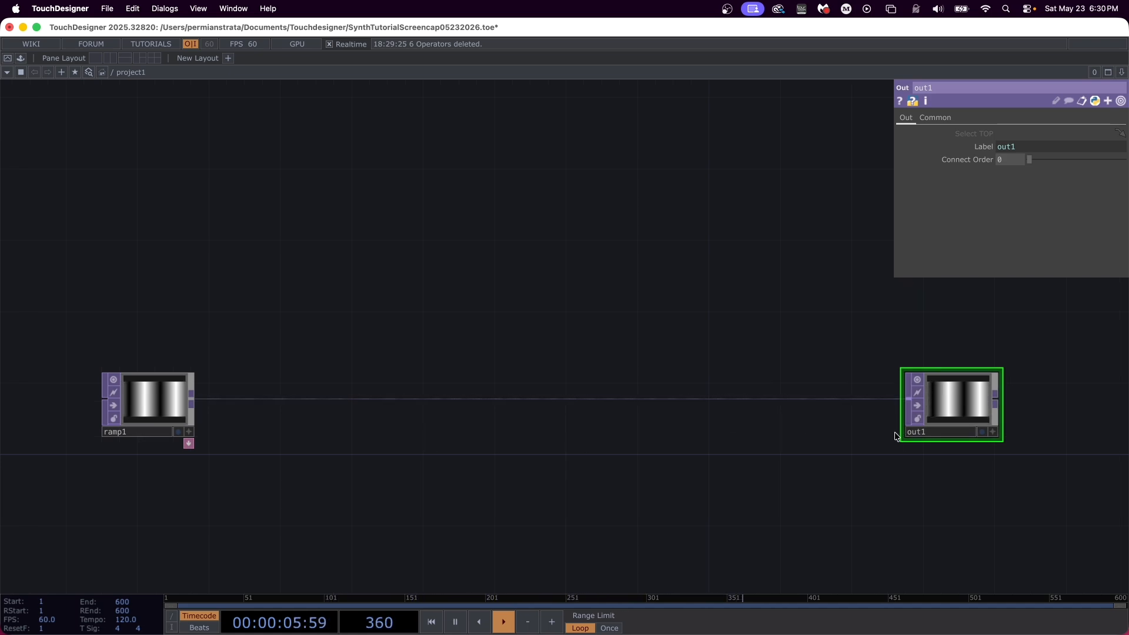
# Step: Open the Out TOP in a separate viewer window, shrink it and park it below the out1 node
pyautogui.rightClick(973, 411)
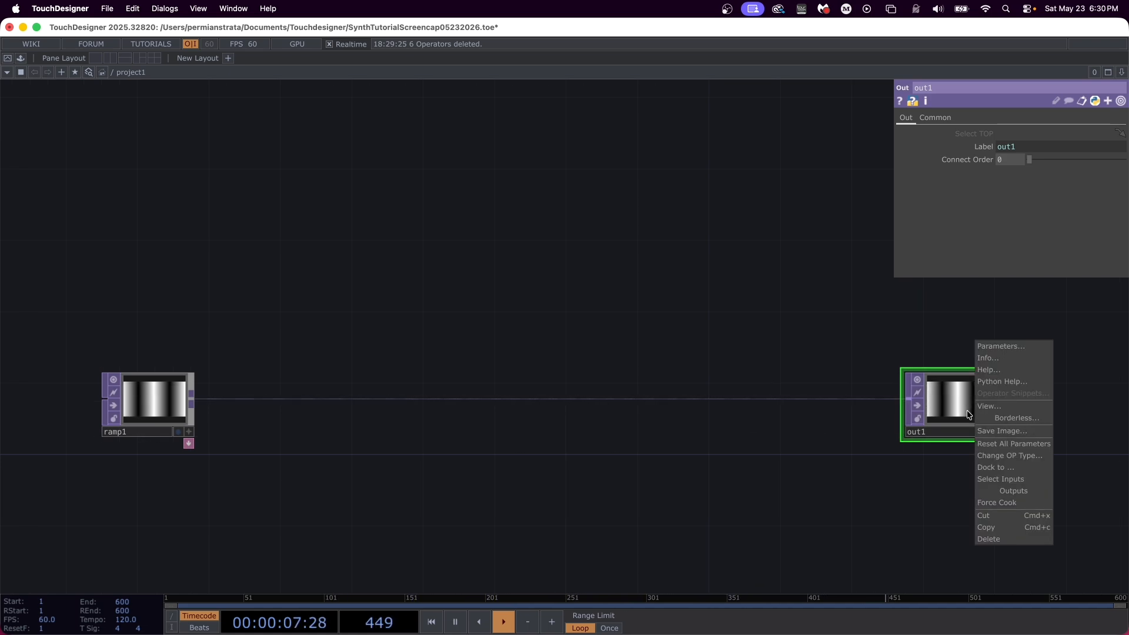
pyautogui.click(1004, 401)
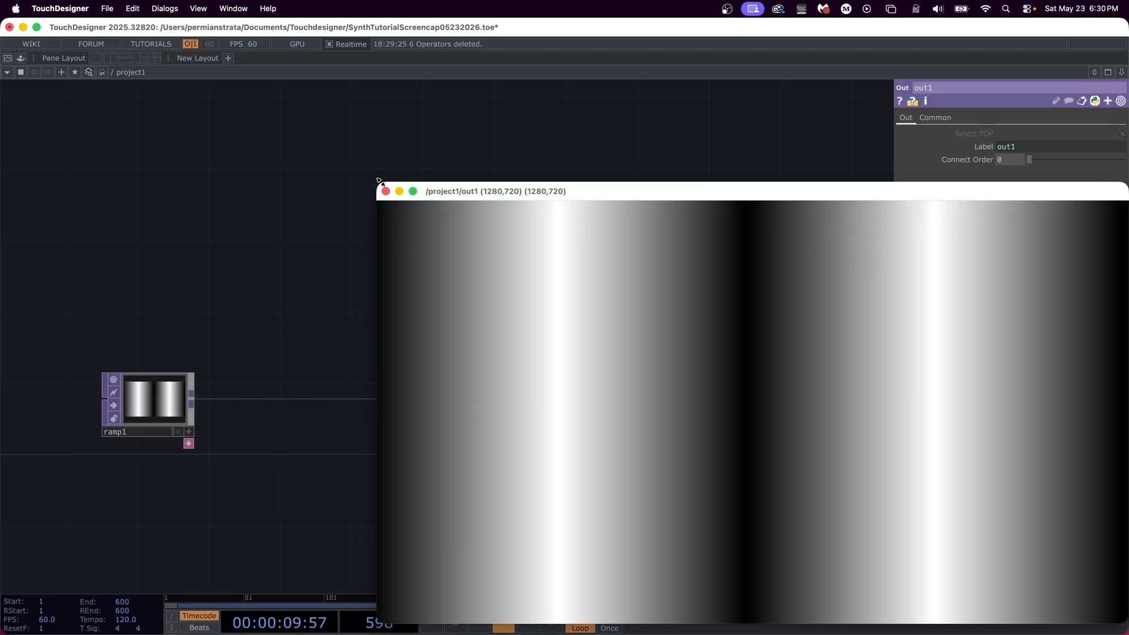
pyautogui.moveTo(378, 183); pyautogui.dragTo(876, 429)
pyautogui.moveTo(1081, 471); pyautogui.dragTo(1065, 468)
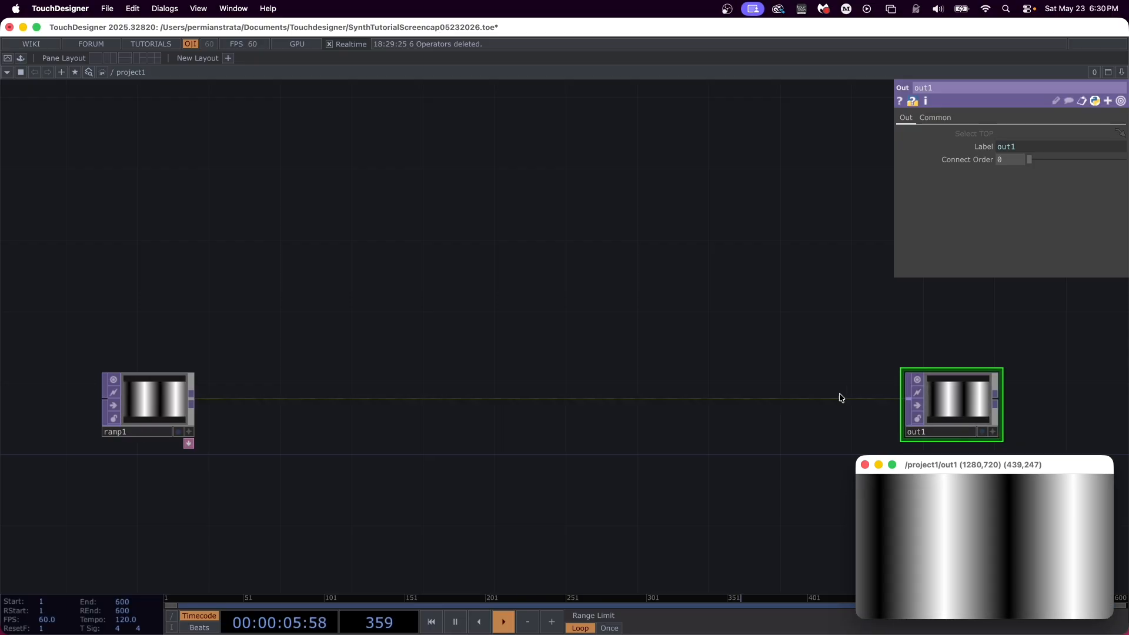
# Step: Insert a Transform TOP into the wire between ramp1 and out1, just after the ramp
pyautogui.rightClick(297, 399)
pyautogui.click(315, 387)
pyautogui.write('transform')
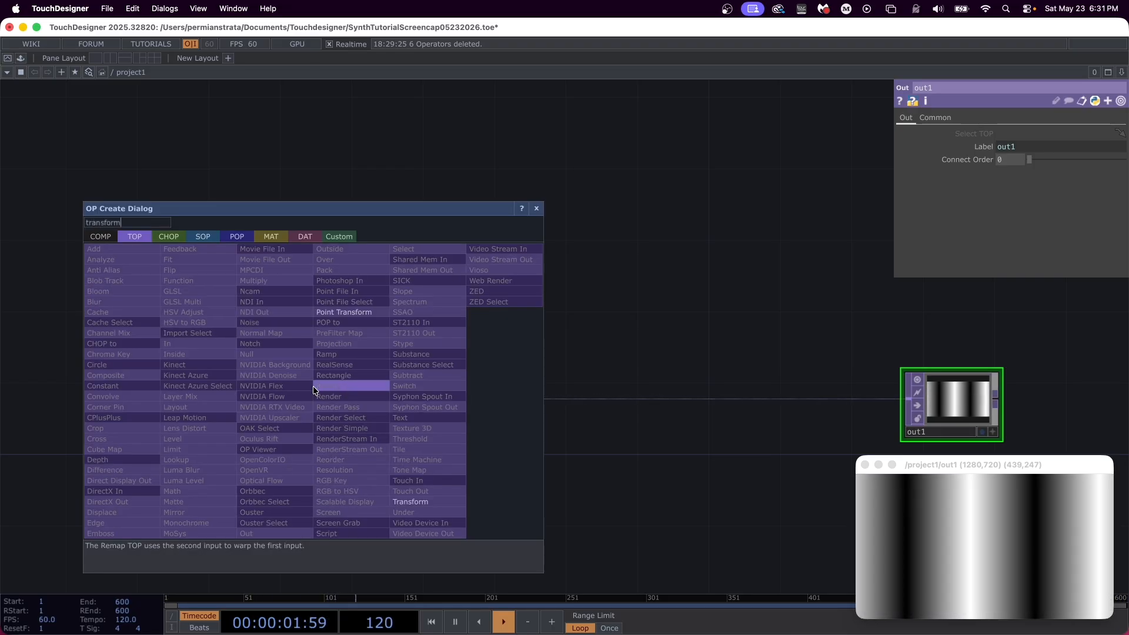
pyautogui.press('Return')
pyautogui.click(313, 386)
pyautogui.moveTo(325, 379); pyautogui.dragTo(325, 396)
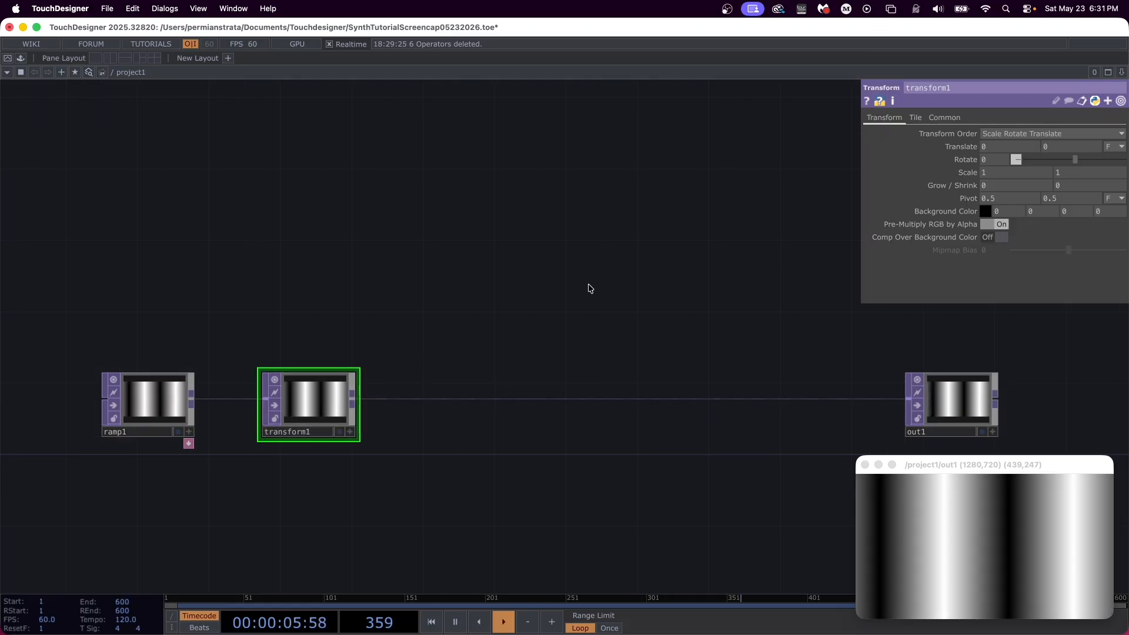
# Step: Set the Transform TOP's rotation to -30 and its tile extend mode to Repeat
pyautogui.moveTo(996, 160); pyautogui.dragTo(956, 165)
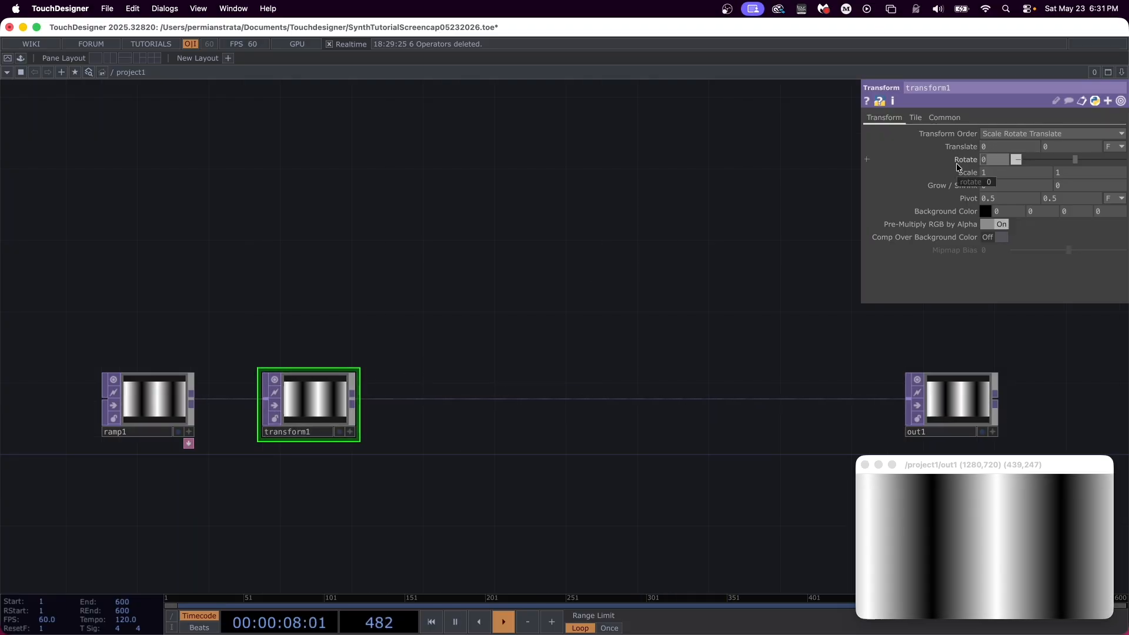
pyautogui.write('-30')
pyautogui.press('Return')
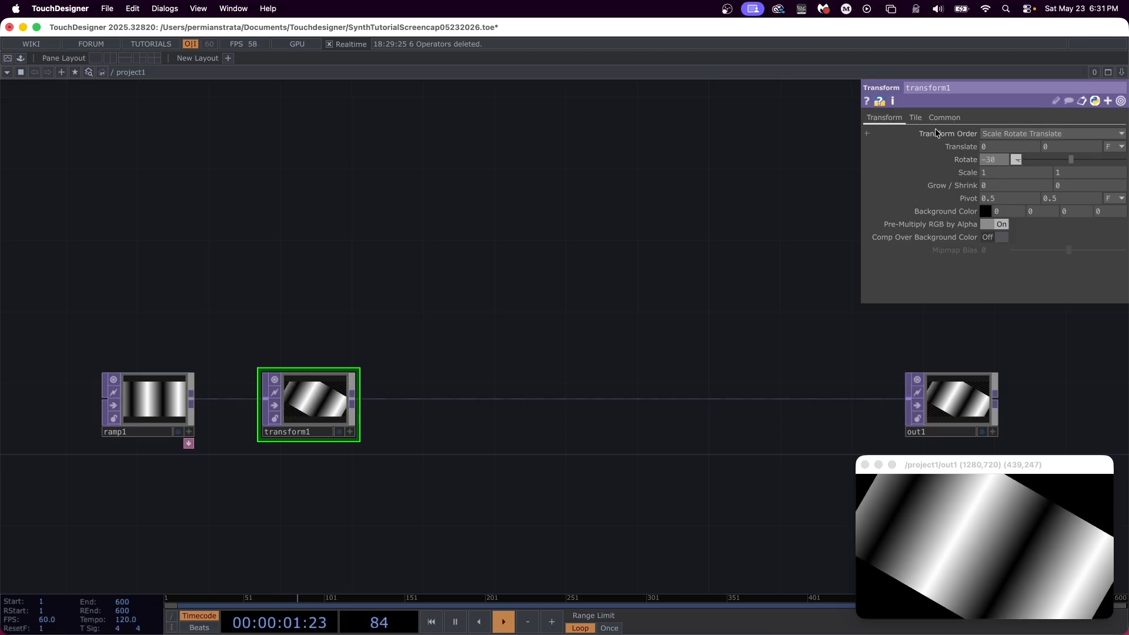
pyautogui.click(920, 120)
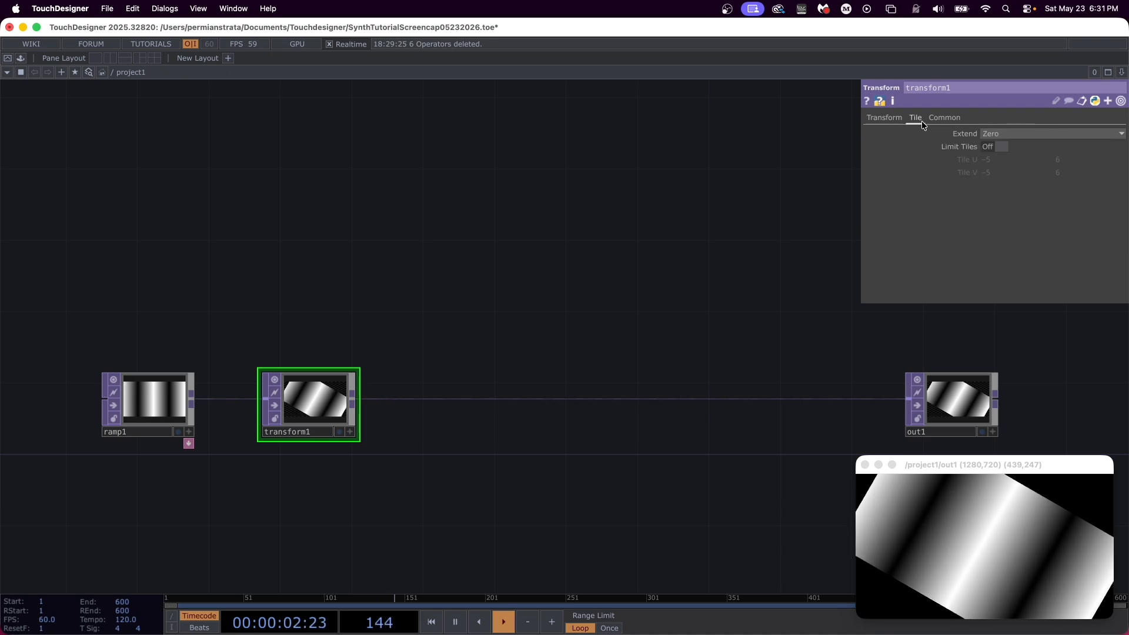
pyautogui.click(1003, 132)
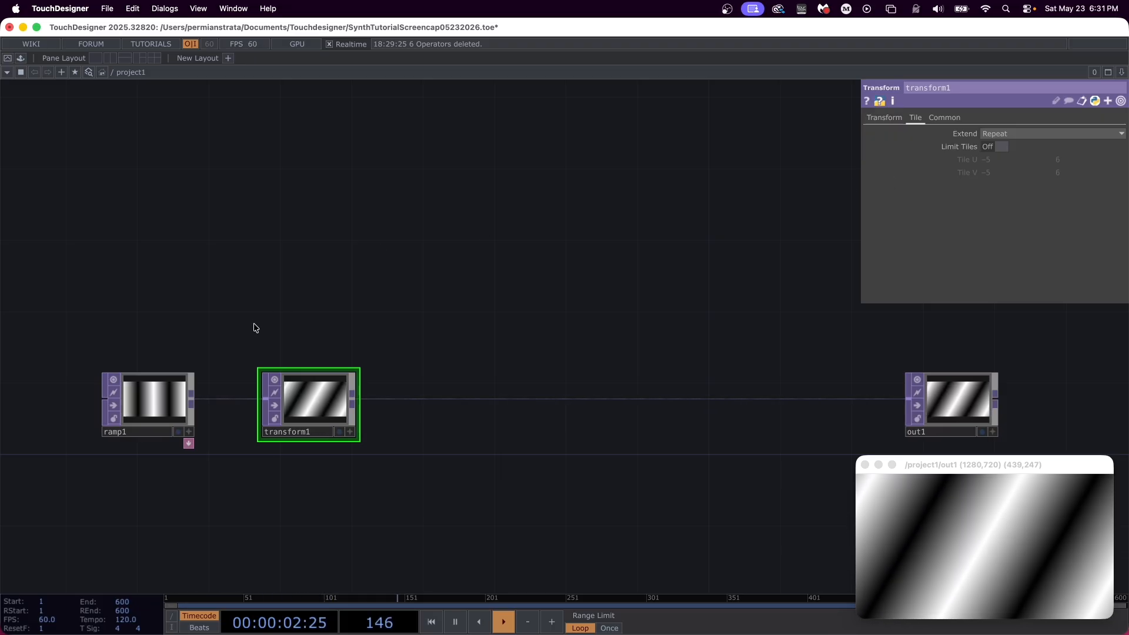
# Step: Duplicate the ramp1 node and place the copy below the original
pyautogui.click(136, 392)
pyautogui.press('super+c')
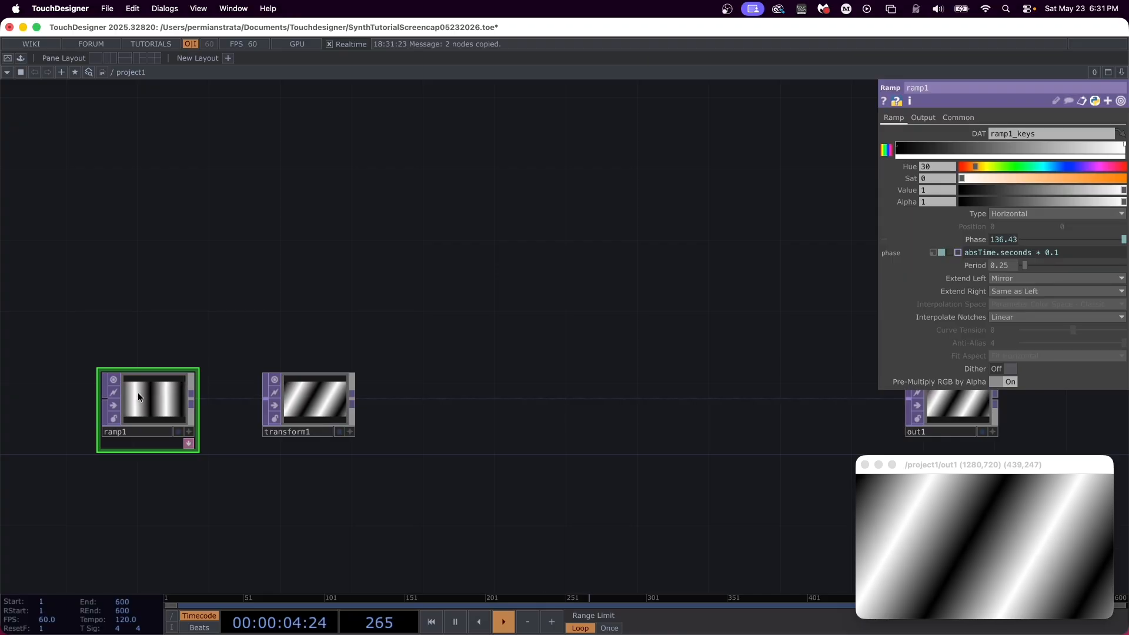
pyautogui.press('super+v')
pyautogui.scroll(-5, 242, 393)
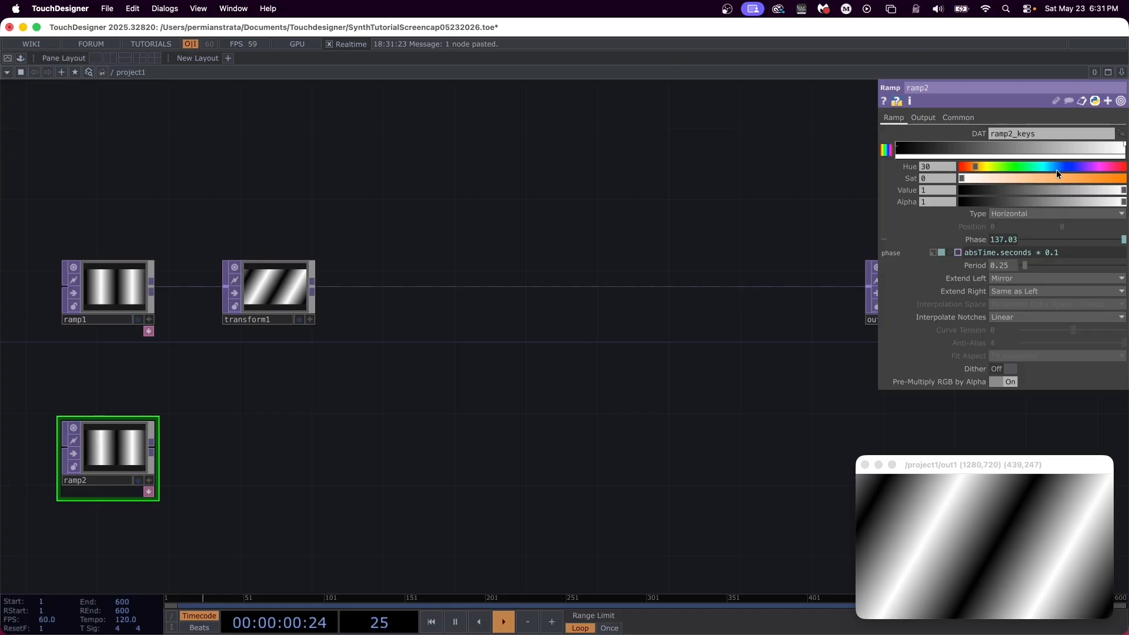
# Step: Make the copied ramp Vertical and change its phase expression to absTime.seconds * -0.1
pyautogui.click(1042, 214)
pyautogui.click(1021, 227)
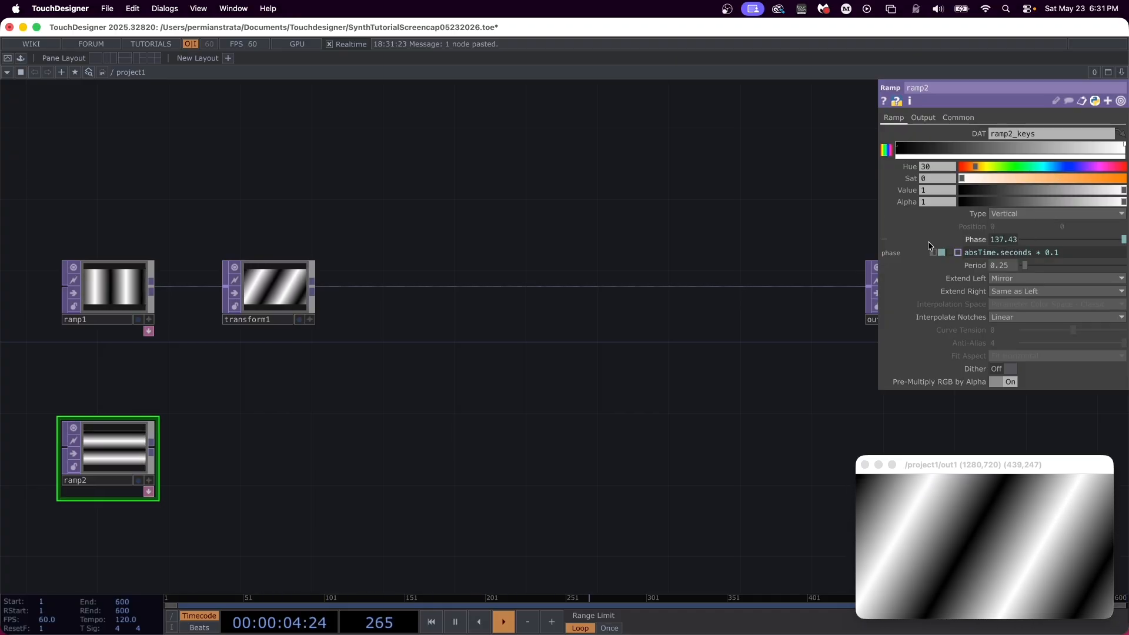
pyautogui.click(1047, 253)
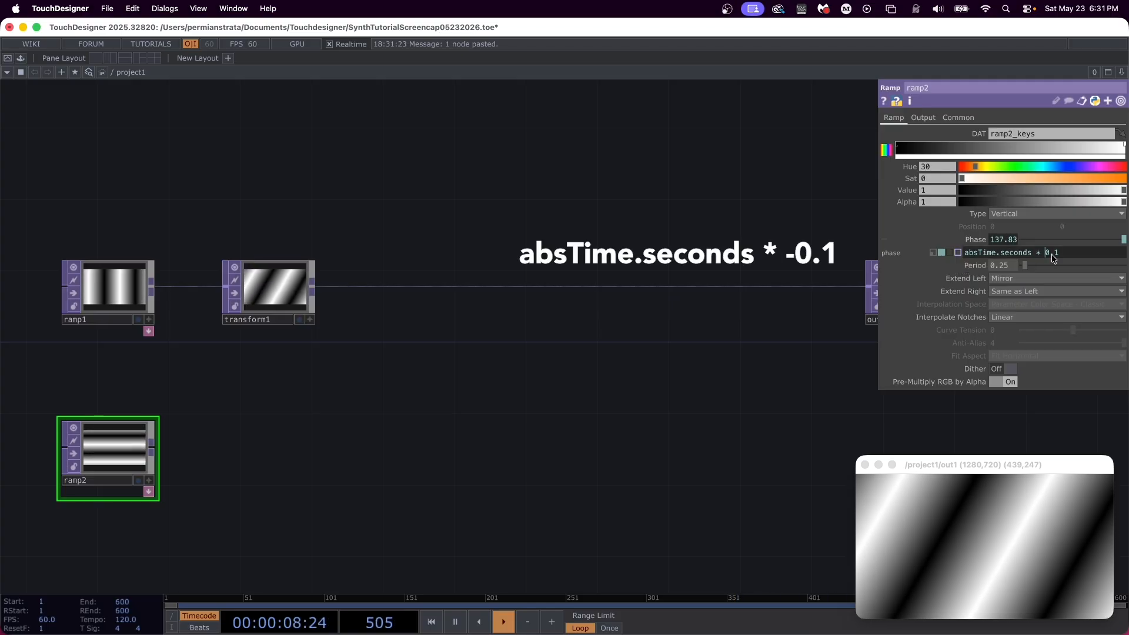
pyautogui.press('Return')
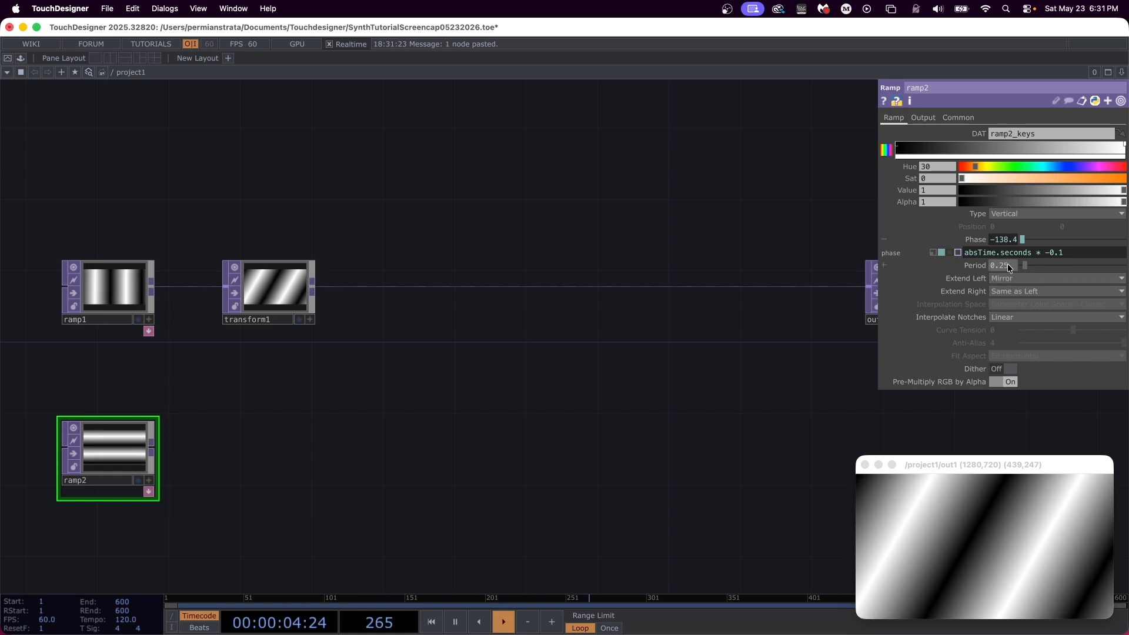
# Step: Connect a Level TOP to the output of ramp2
pyautogui.click(153, 446)
pyautogui.click(245, 447)
pyautogui.write('level')
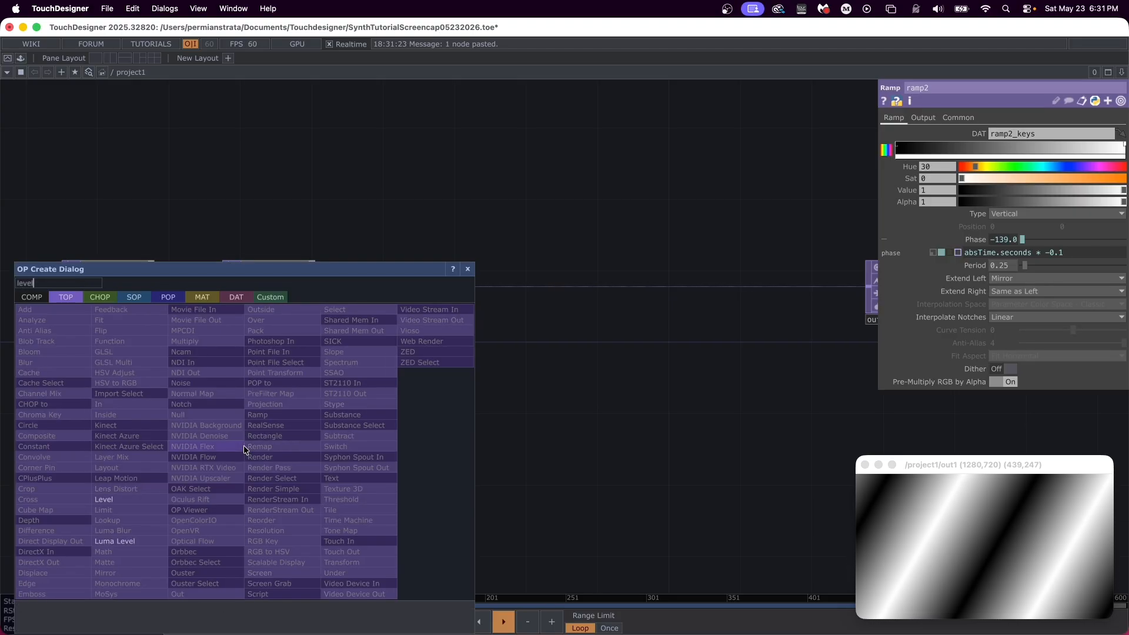
pyautogui.press('Return')
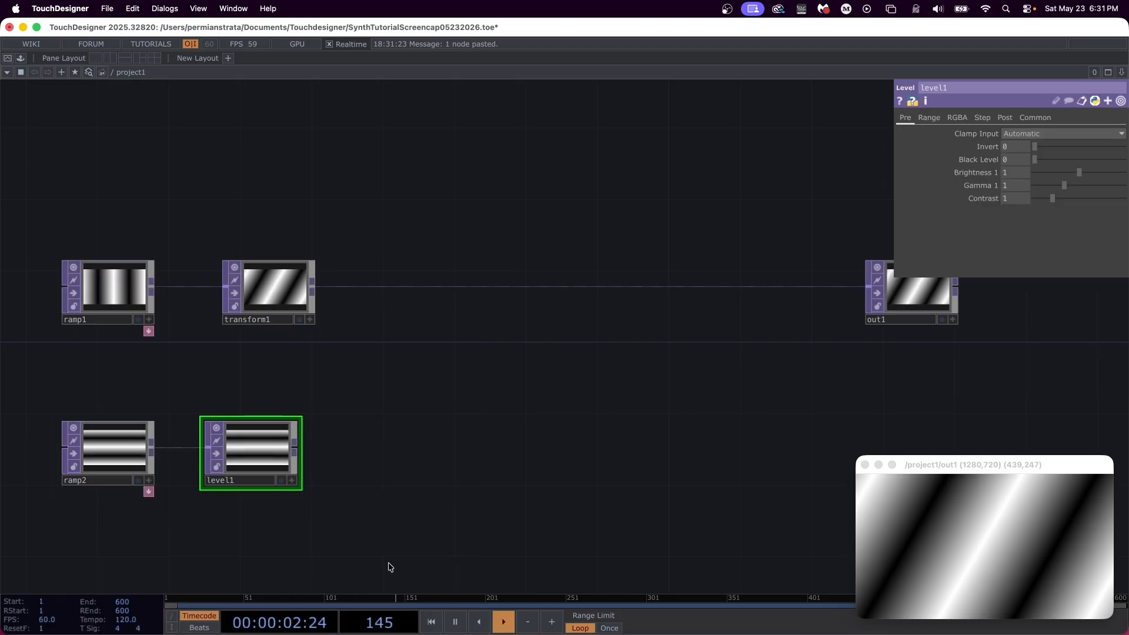
# Step: Add an LFO CHOP and place it below the level1 node
pyautogui.moveTo(388, 559); pyautogui.dragTo(387, 513)
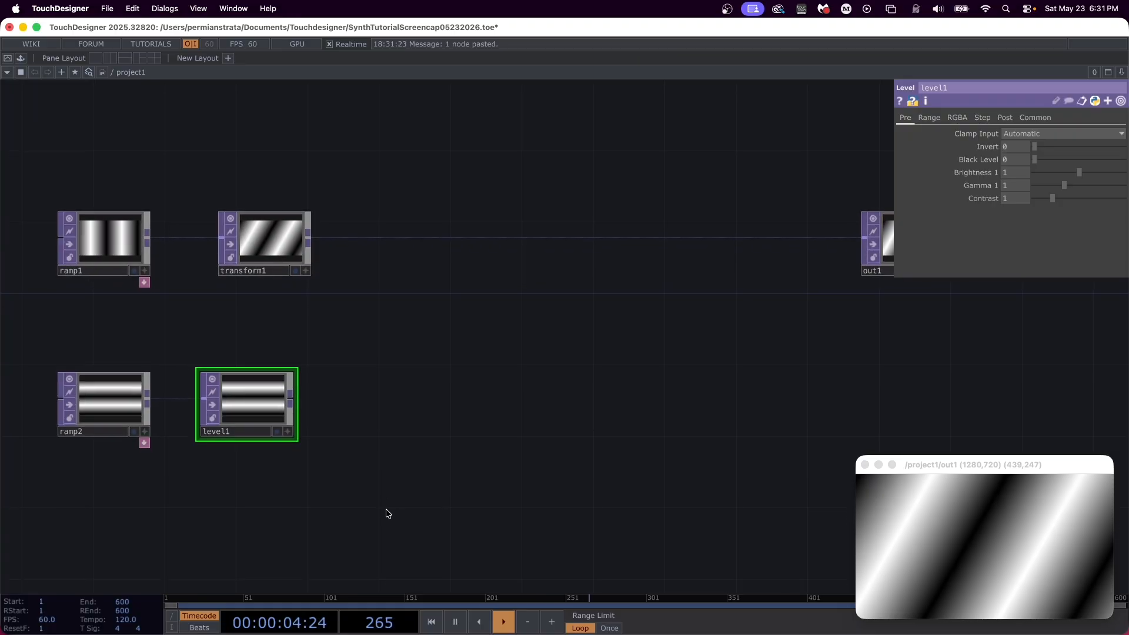
pyautogui.press('Tab')
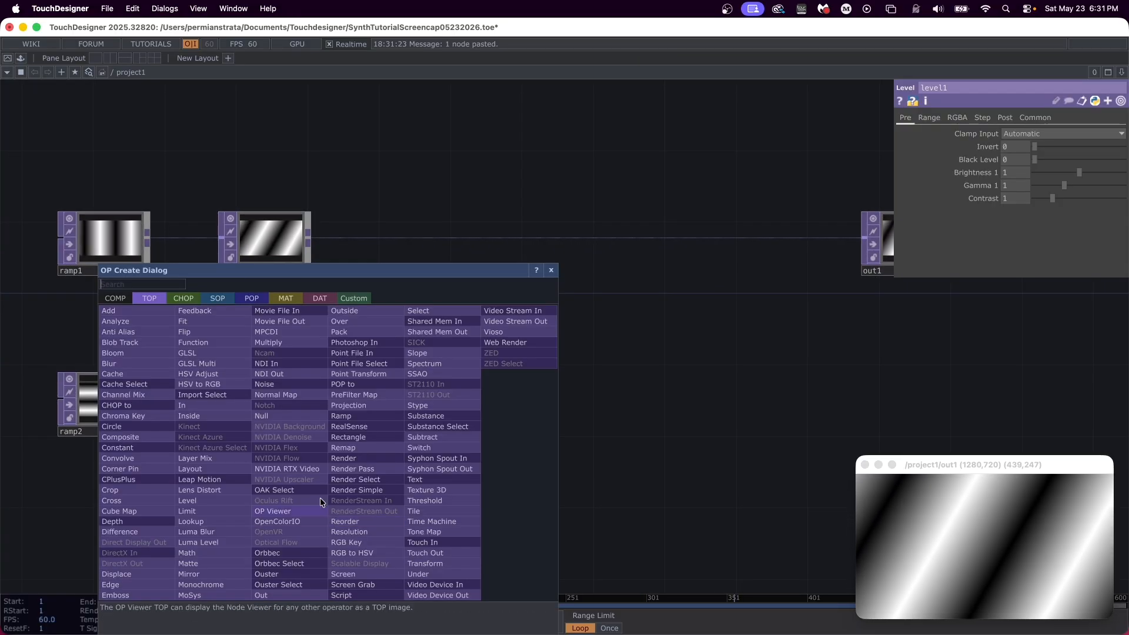
pyautogui.click(191, 297)
pyautogui.write('lfo')
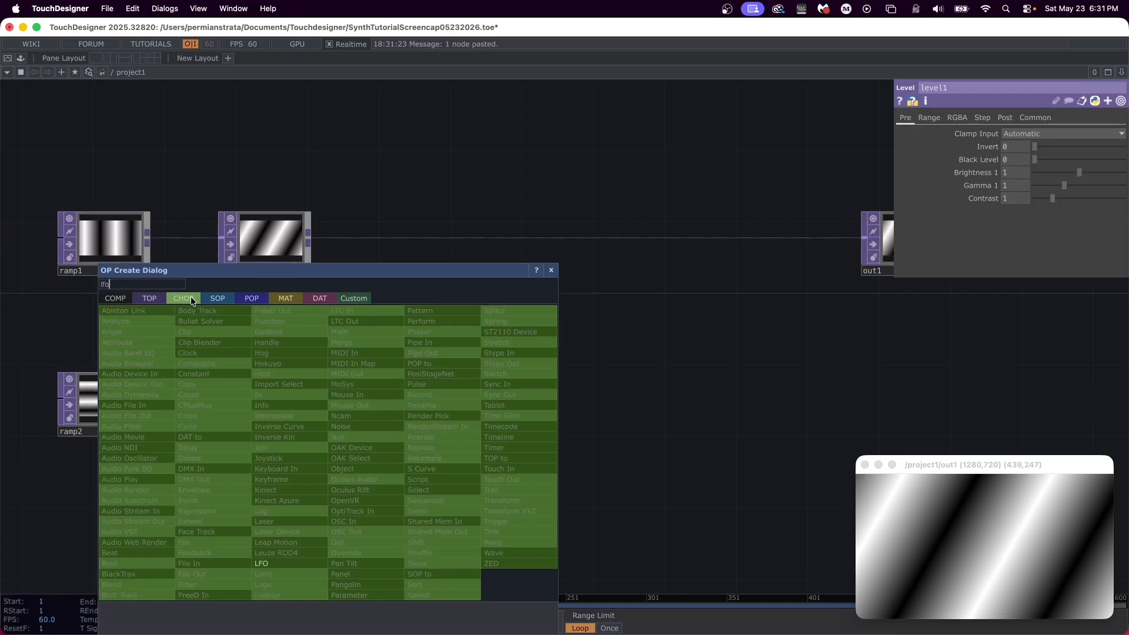
pyautogui.press('Return')
pyautogui.click(192, 298)
pyautogui.moveTo(192, 297); pyautogui.dragTo(310, 536)
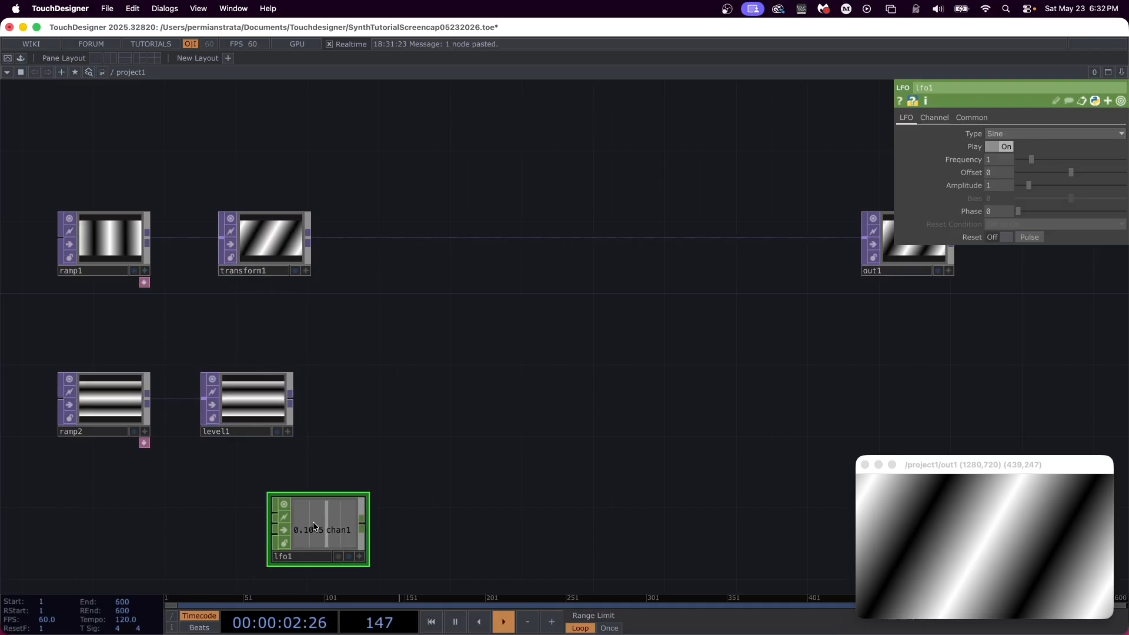
# Step: Set the lfo1 waveform type to Triangle and its frequency to 0.5
pyautogui.click(1004, 132)
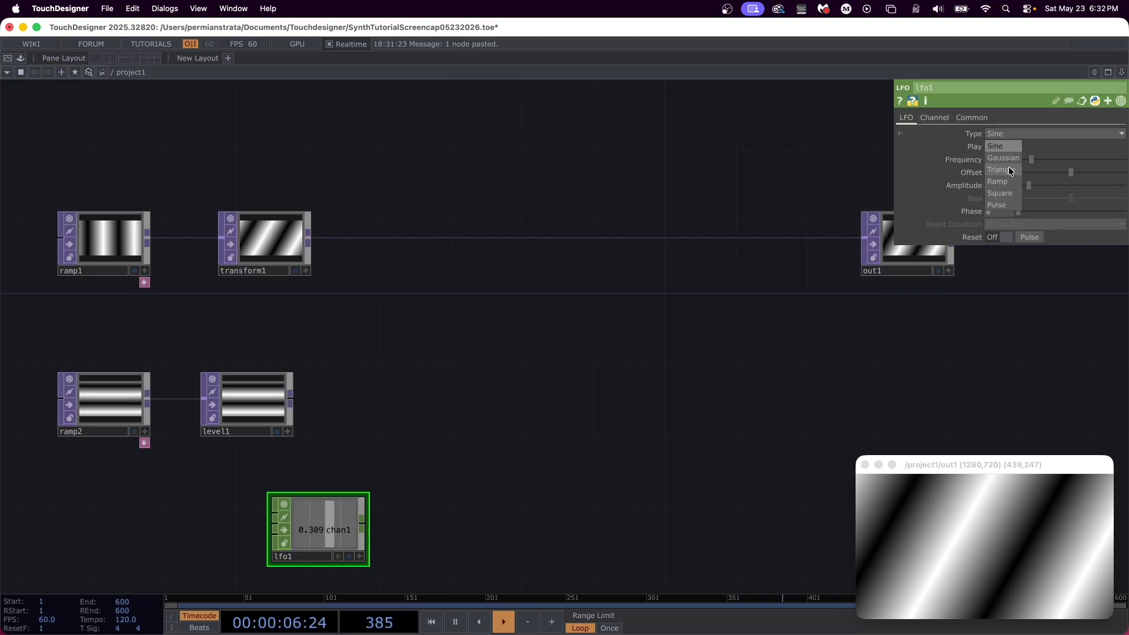
pyautogui.click(1008, 169)
pyautogui.moveTo(1010, 161); pyautogui.dragTo(956, 157)
pyautogui.write('0.5')
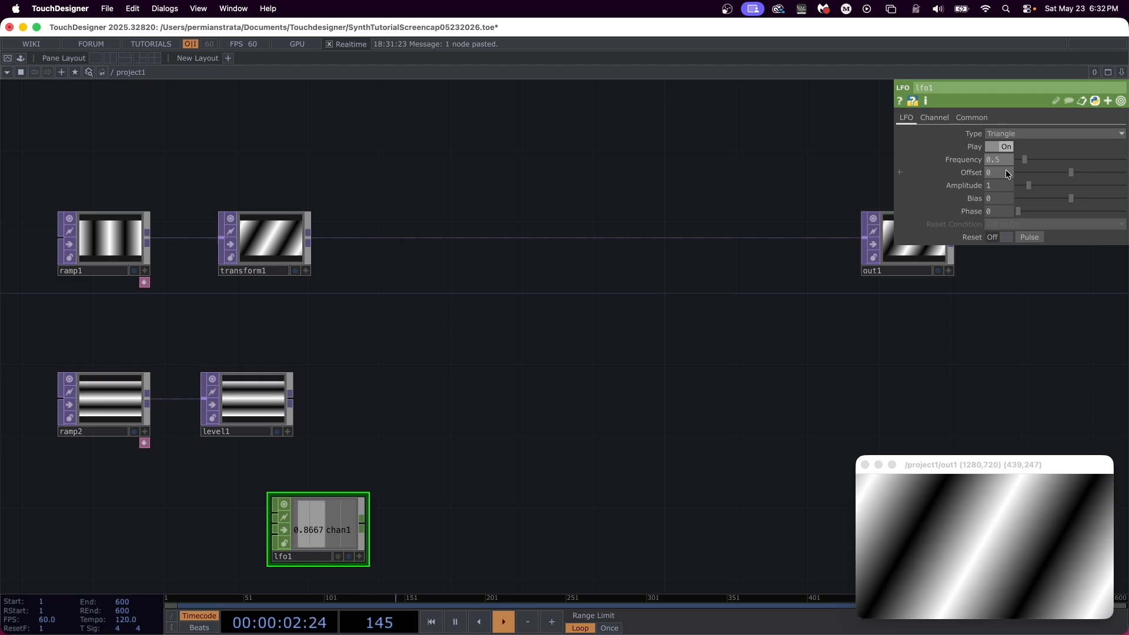
# Step: Set the lfo1 offset to 0.3 and its amplitude to 0.1
pyautogui.moveTo(1001, 169); pyautogui.dragTo(979, 167)
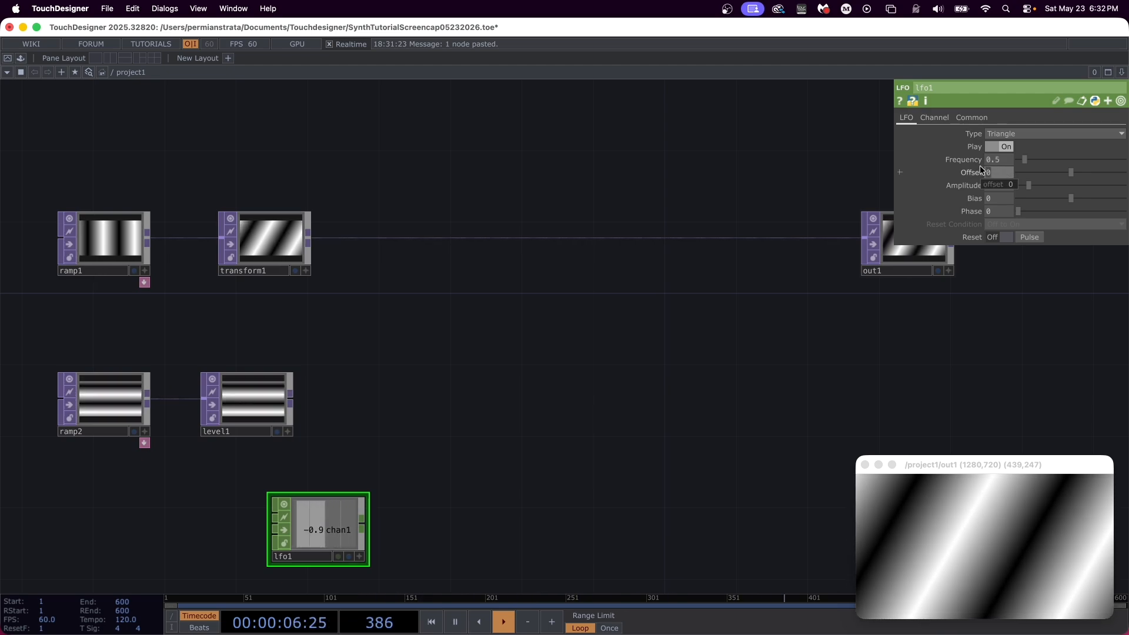
pyautogui.write('.')
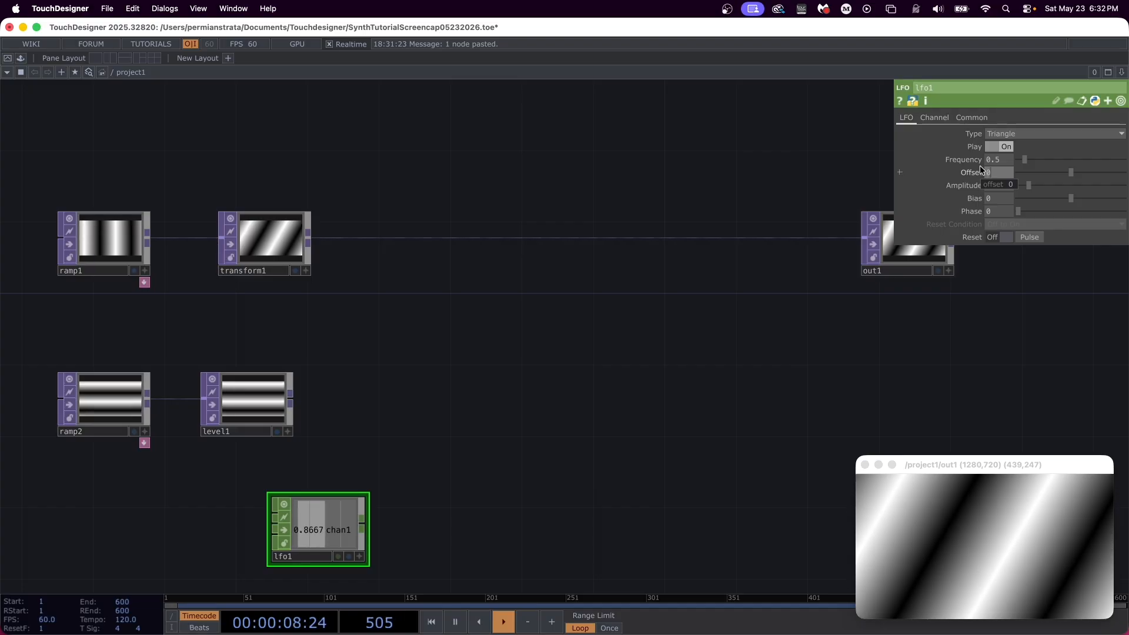
pyautogui.write('3')
pyautogui.press('Return')
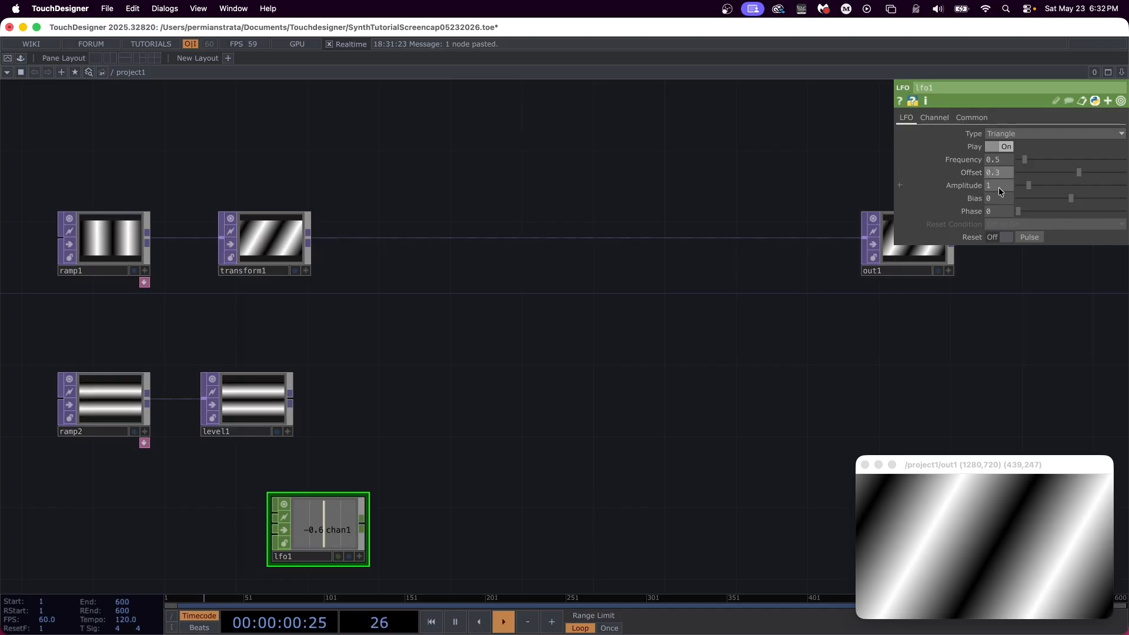
pyautogui.click(999, 186)
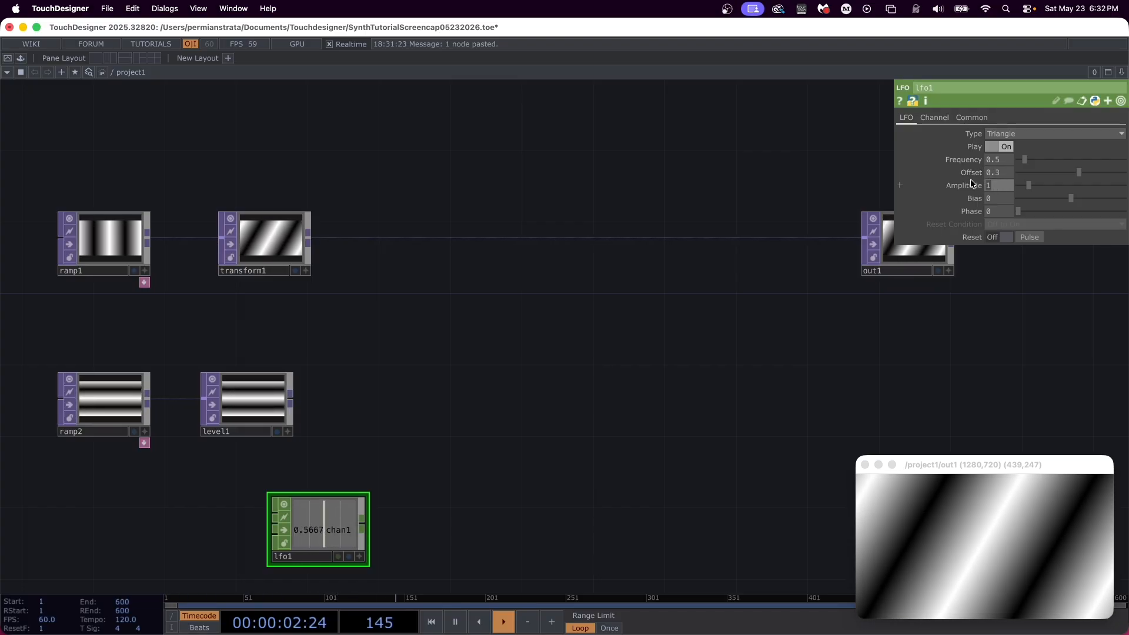
pyautogui.press('BackSpace')
pyautogui.write('0.1')
pyautogui.press('Return')
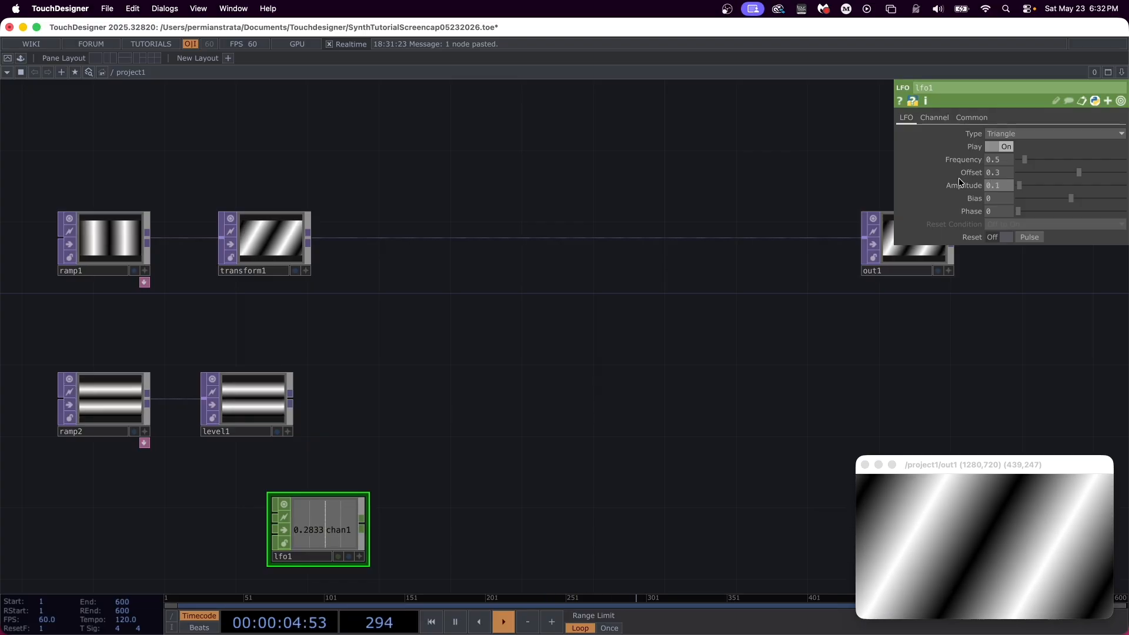
# Step: Connect a Null CHOP to the output of lfo1 and space it out to the right of the LFO
pyautogui.click(367, 525)
pyautogui.click(403, 524)
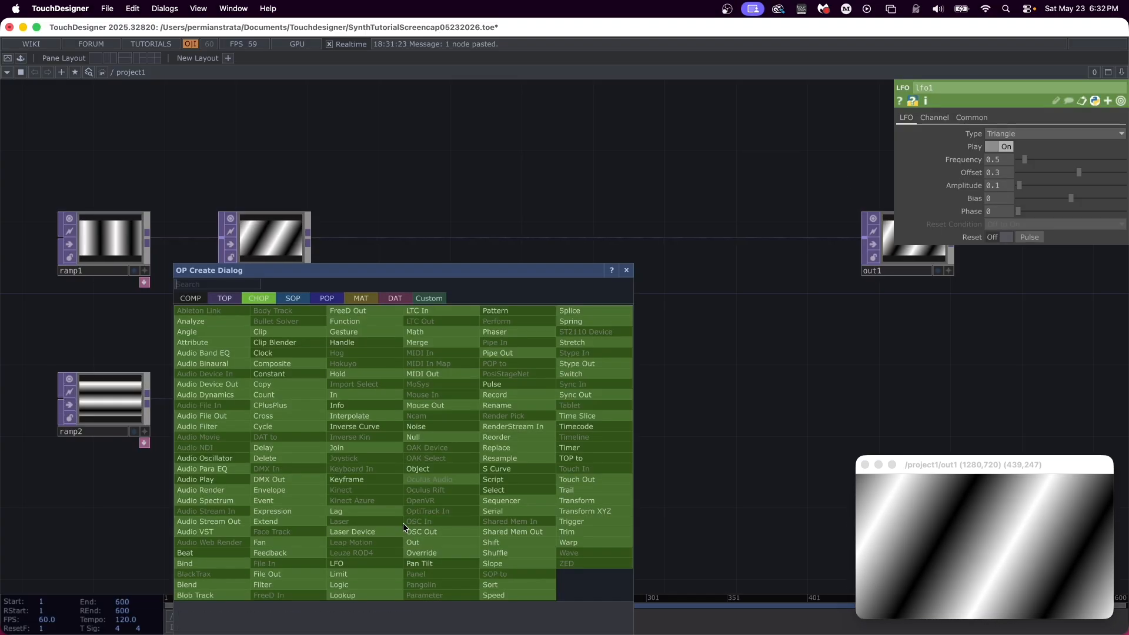
pyautogui.write('null')
pyautogui.press('Return')
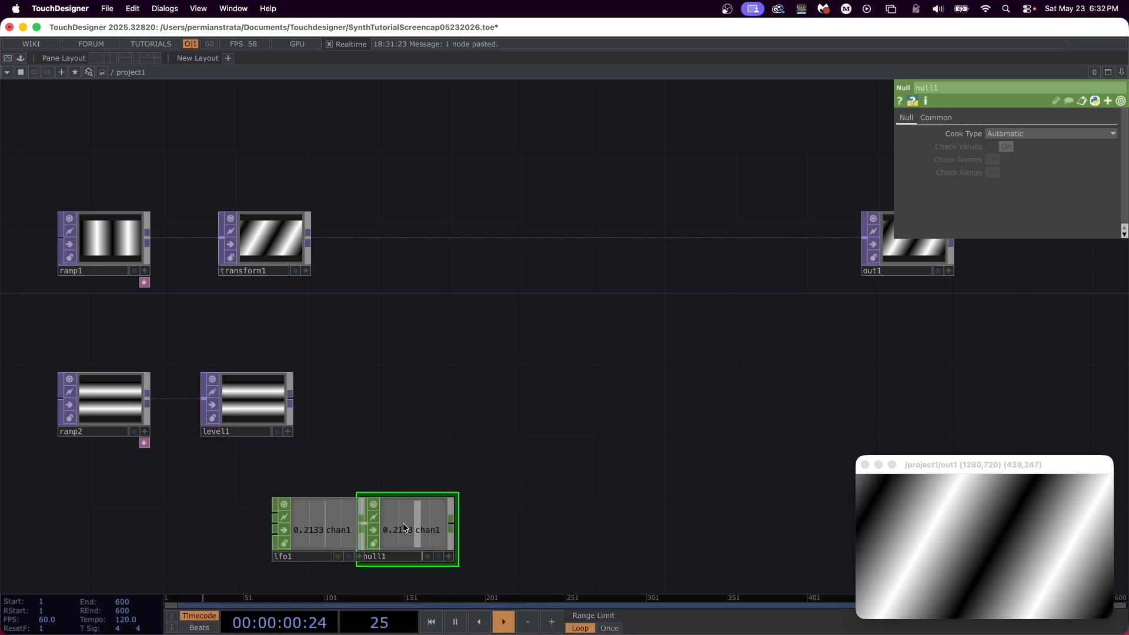
pyautogui.moveTo(416, 521); pyautogui.dragTo(468, 522)
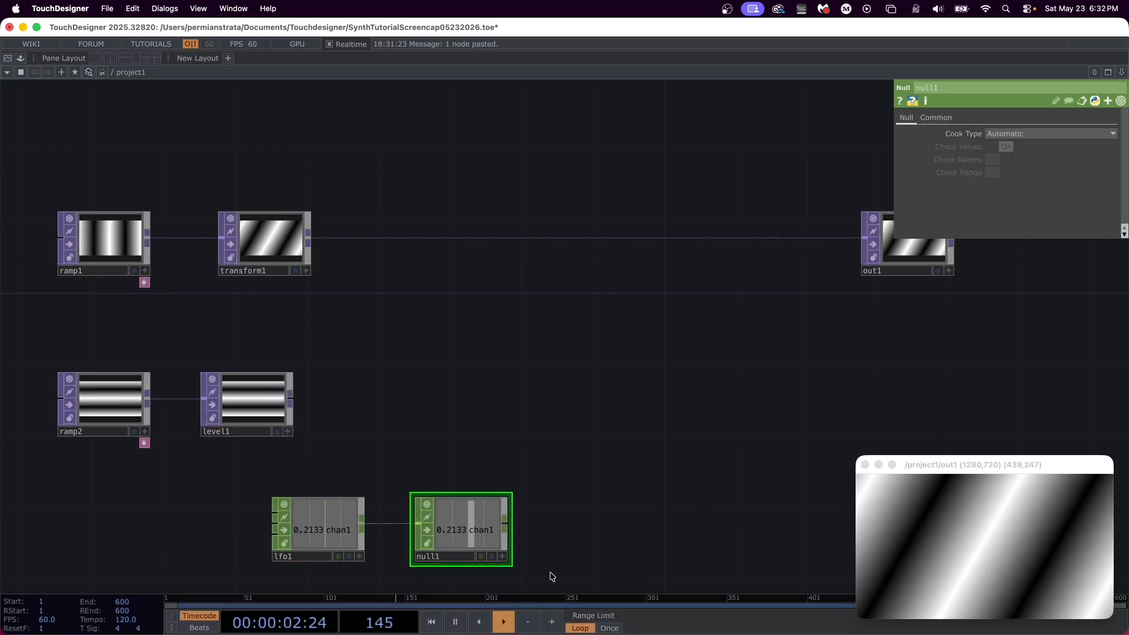
# Step: Make null1 viewer-active and link its chan1 channel to the Invert parameter of level1
pyautogui.click(503, 556)
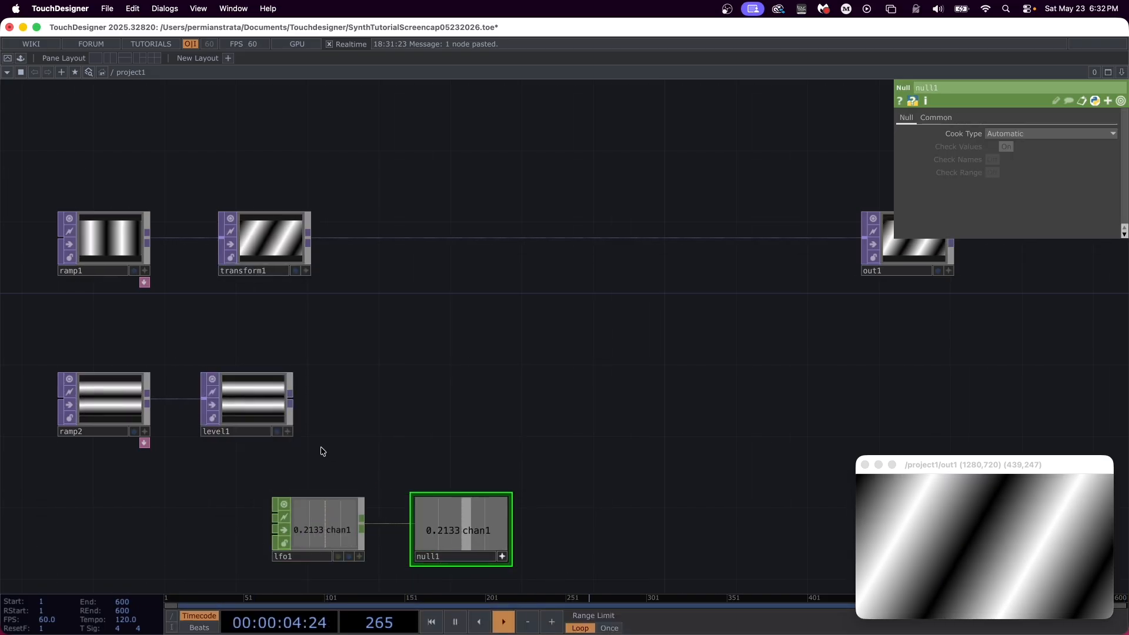
pyautogui.click(266, 394)
pyautogui.moveTo(471, 527); pyautogui.dragTo(1014, 146)
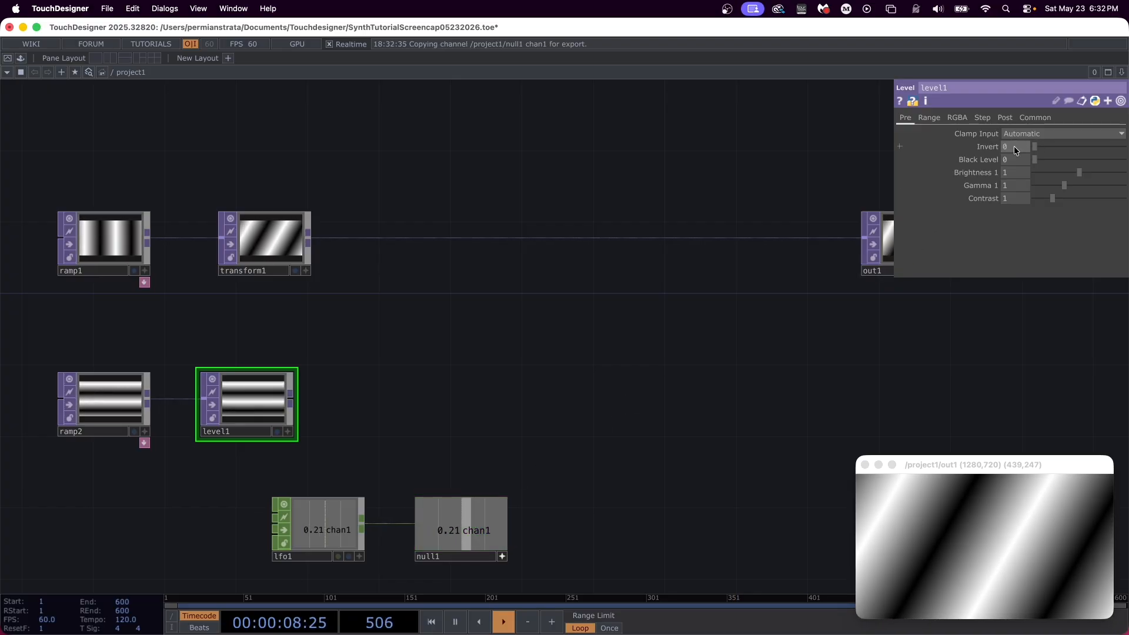
pyautogui.click(1014, 143)
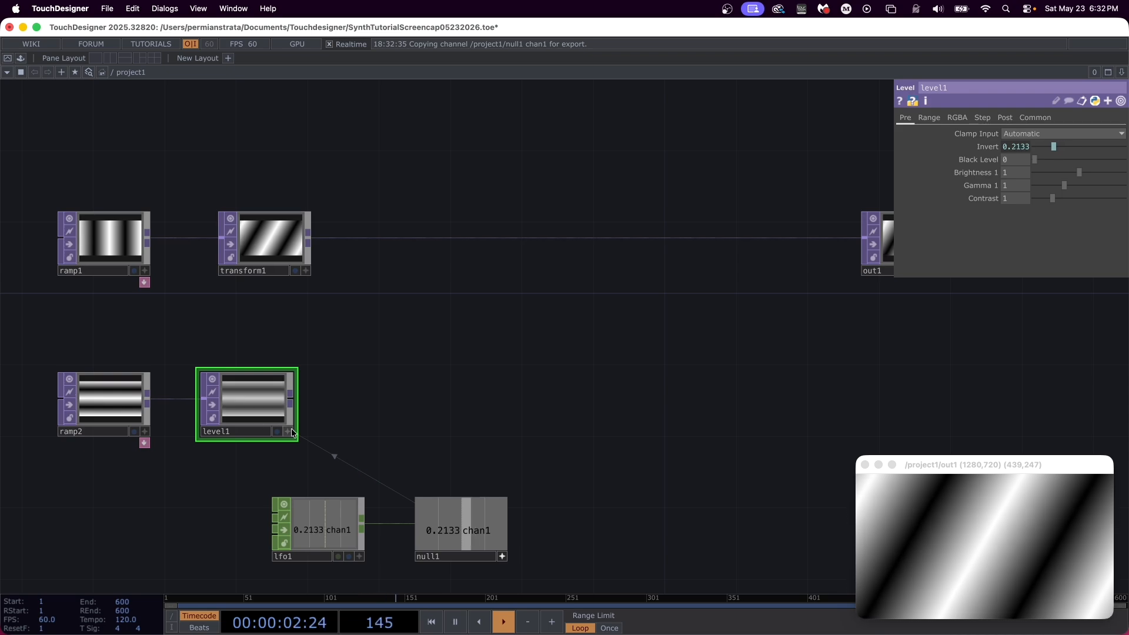
# Step: Insert a Displace TOP between transform1 and out1, and connect level1 to its second input
pyautogui.scroll(5, 289, 423)
pyautogui.scroll(-6, 524, 386)
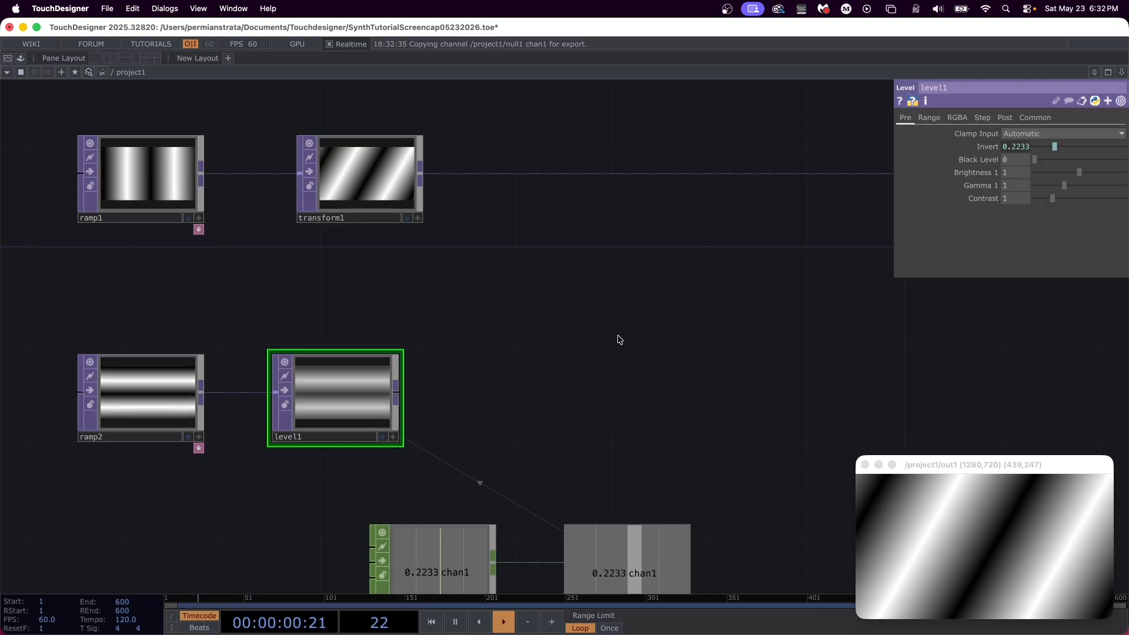
pyautogui.rightClick(503, 177)
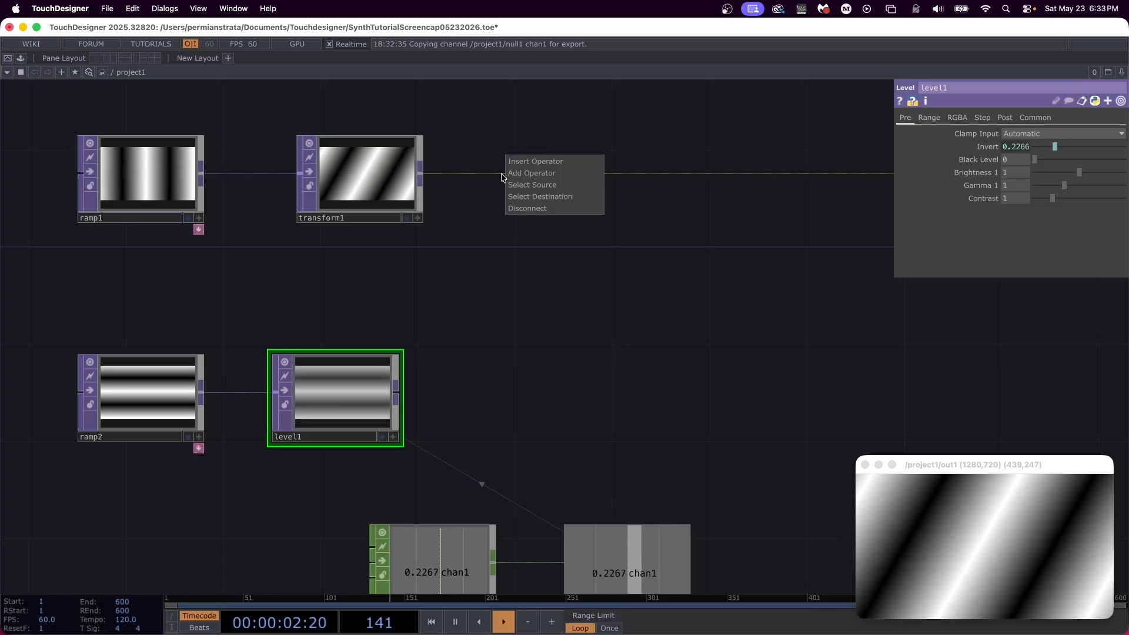
pyautogui.click(536, 163)
pyautogui.write('displace')
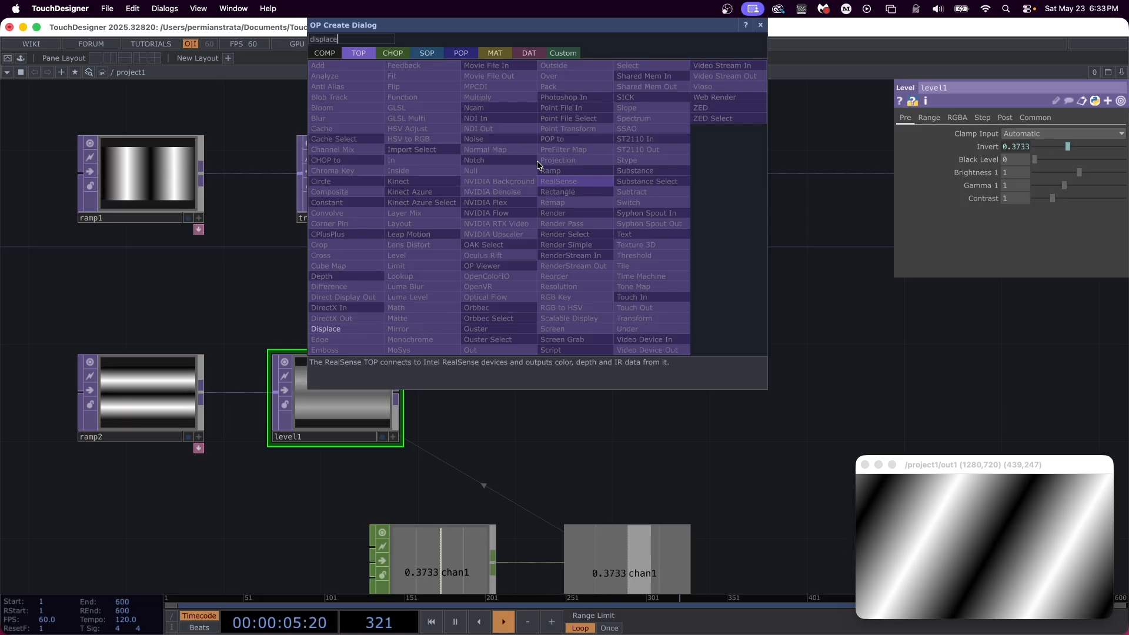
pyautogui.press('Return')
pyautogui.click(537, 162)
pyautogui.moveTo(538, 165); pyautogui.dragTo(573, 187)
pyautogui.moveTo(571, 187); pyautogui.dragTo(571, 187)
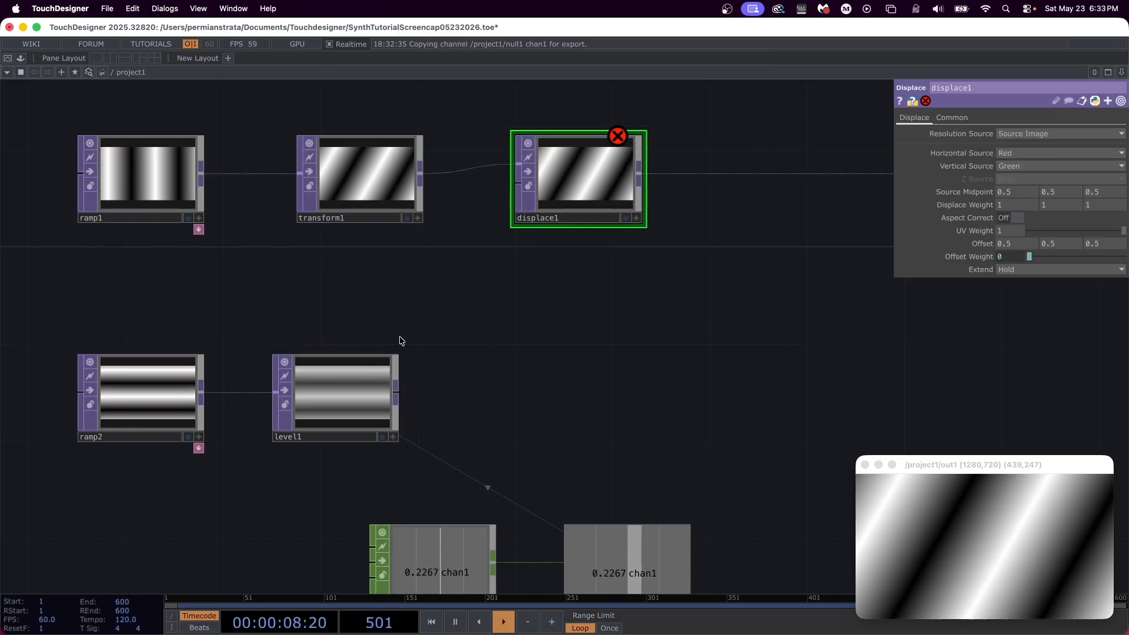
pyautogui.moveTo(395, 392); pyautogui.dragTo(518, 183)
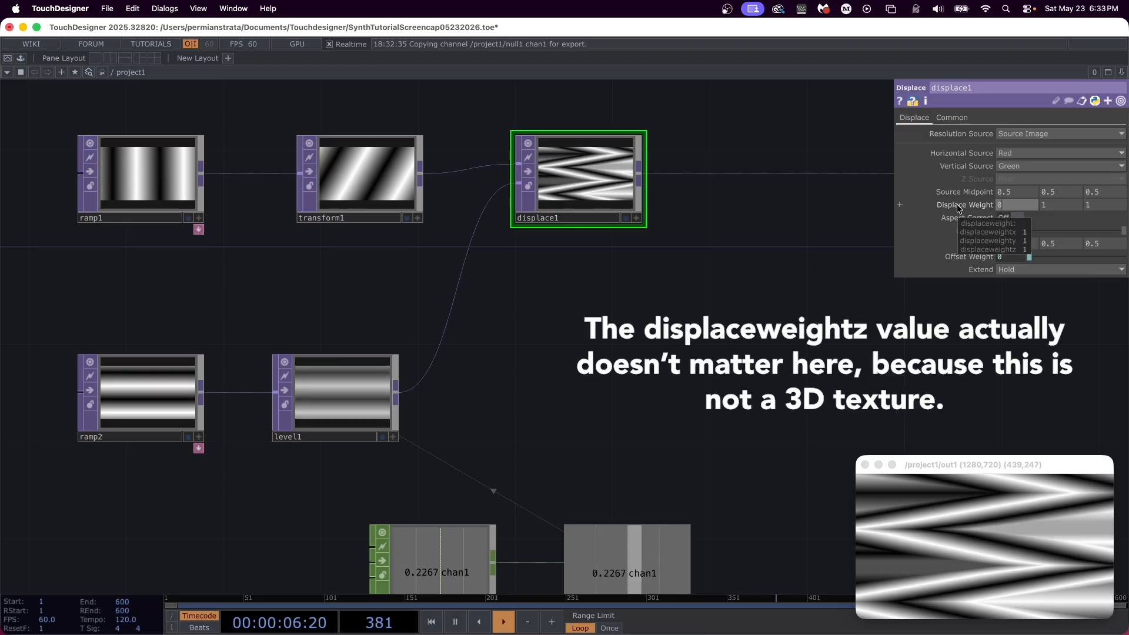
# Step: Set all three Displace Weight values of displace1 to 0.1 and its Extend mode to Mirror
pyautogui.write('0.1')
pyautogui.press('Tab')
pyautogui.write('0.1')
pyautogui.press('Tab')
pyautogui.write('0.1')
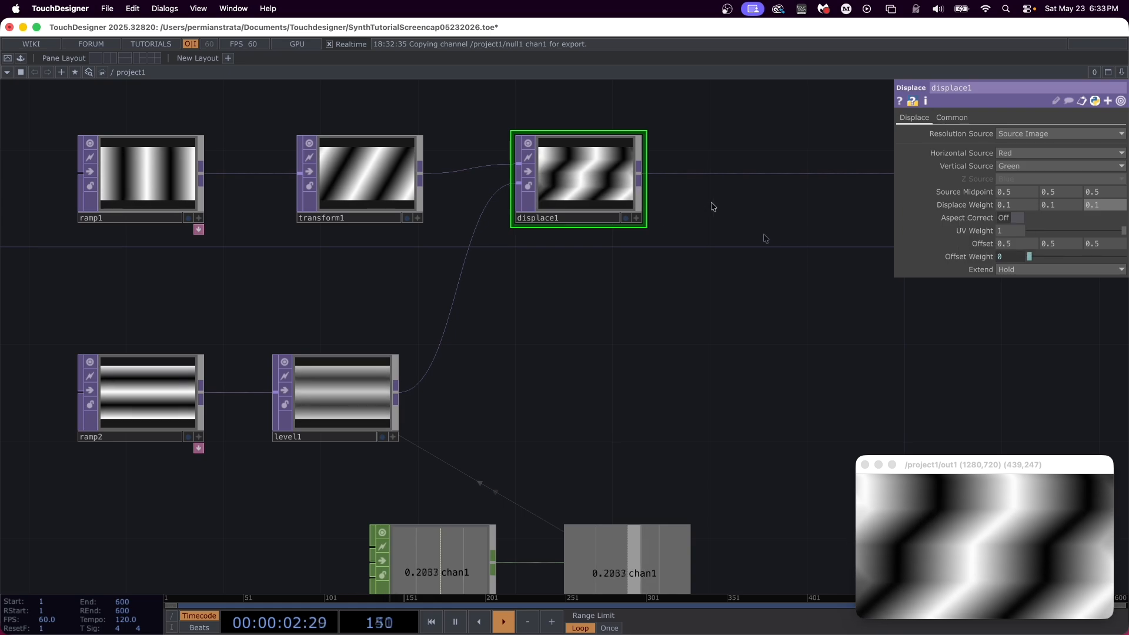
pyautogui.click(1063, 269)
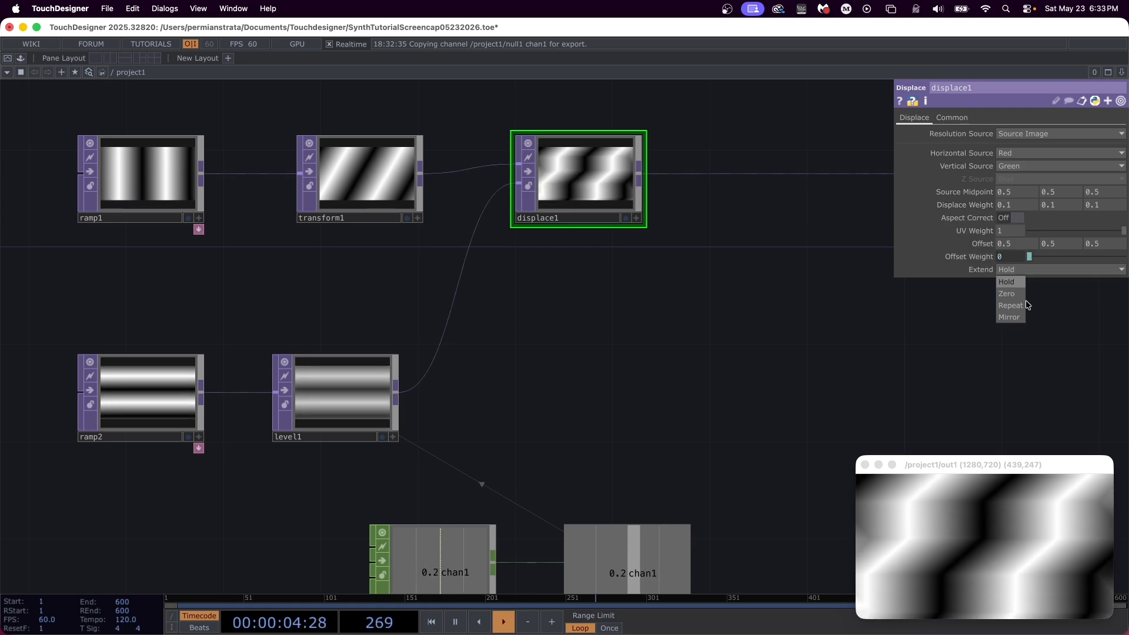
pyautogui.click(1012, 316)
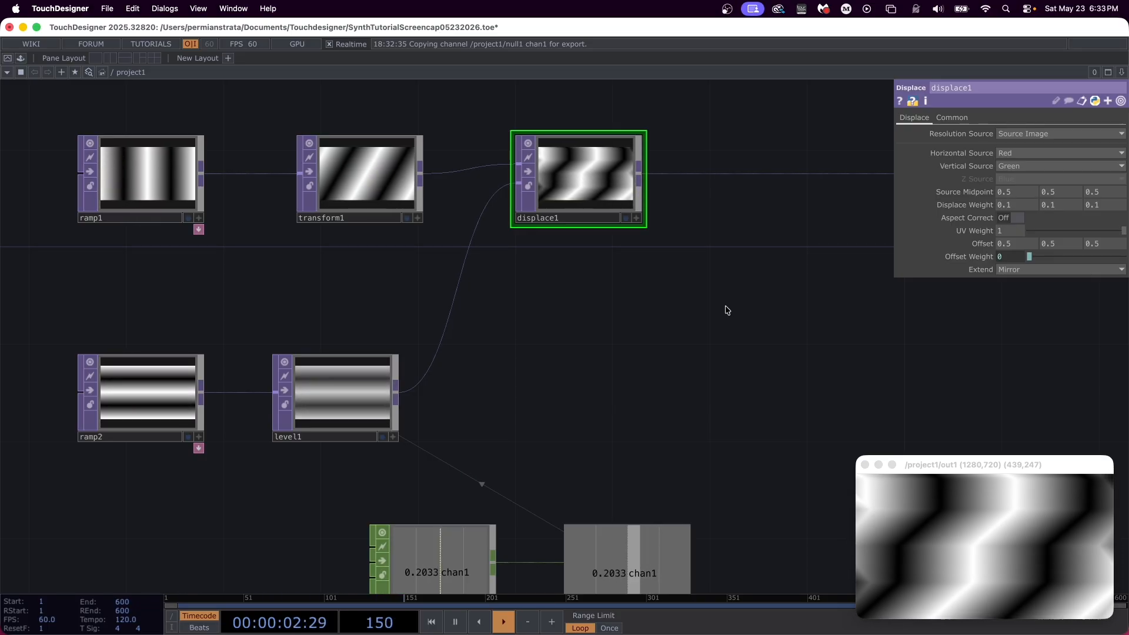
# Step: Duplicate the ramp2 node and place the copy below the original
pyautogui.moveTo(247, 481); pyautogui.dragTo(388, 401)
pyautogui.click(280, 317)
pyautogui.press('super+c')
pyautogui.press('super+v')
pyautogui.moveTo(365, 491); pyautogui.dragTo(331, 396)
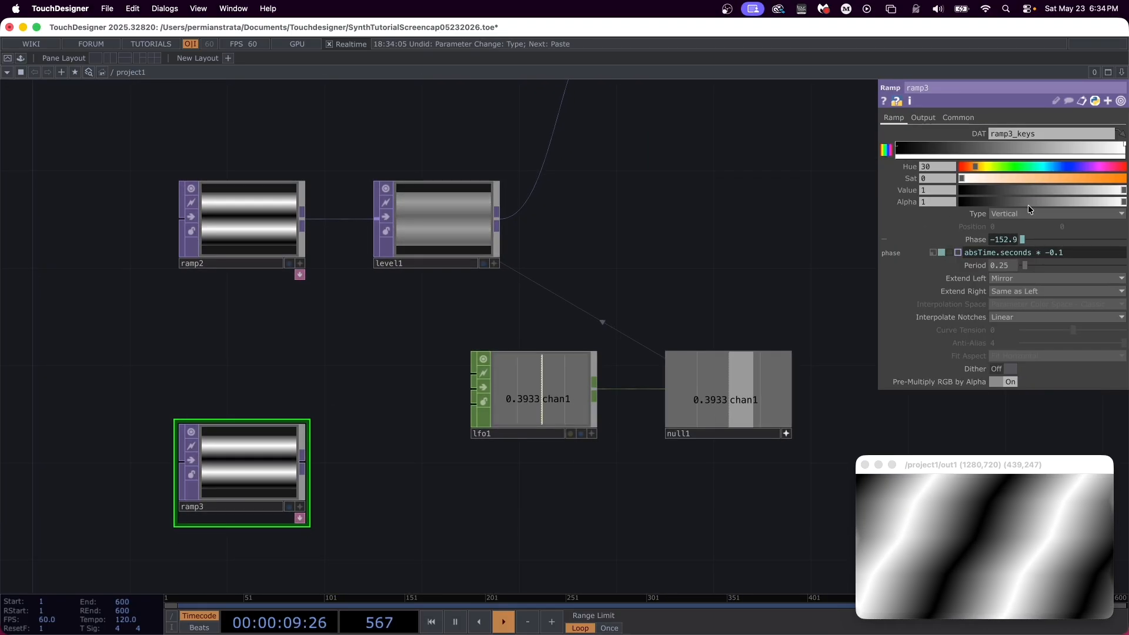
# Step: Make ramp3 Circular with phase expression absTime.seconds * 0.2, period 0.15 and Ease-in, Ease-out notch interpolation
pyautogui.click(1021, 212)
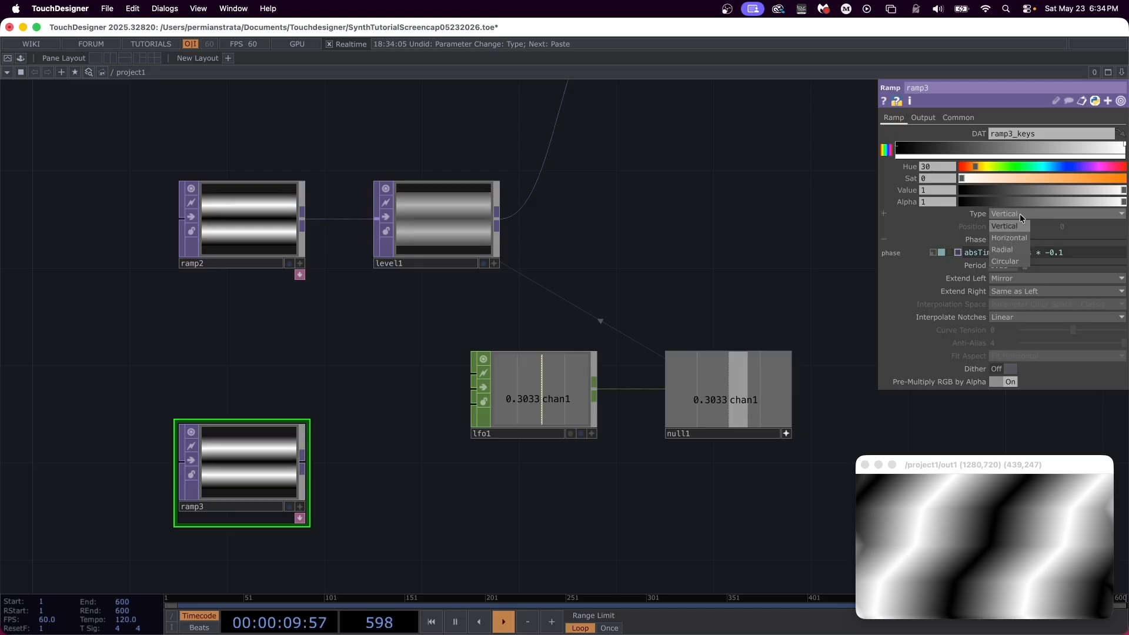
pyautogui.click(1008, 263)
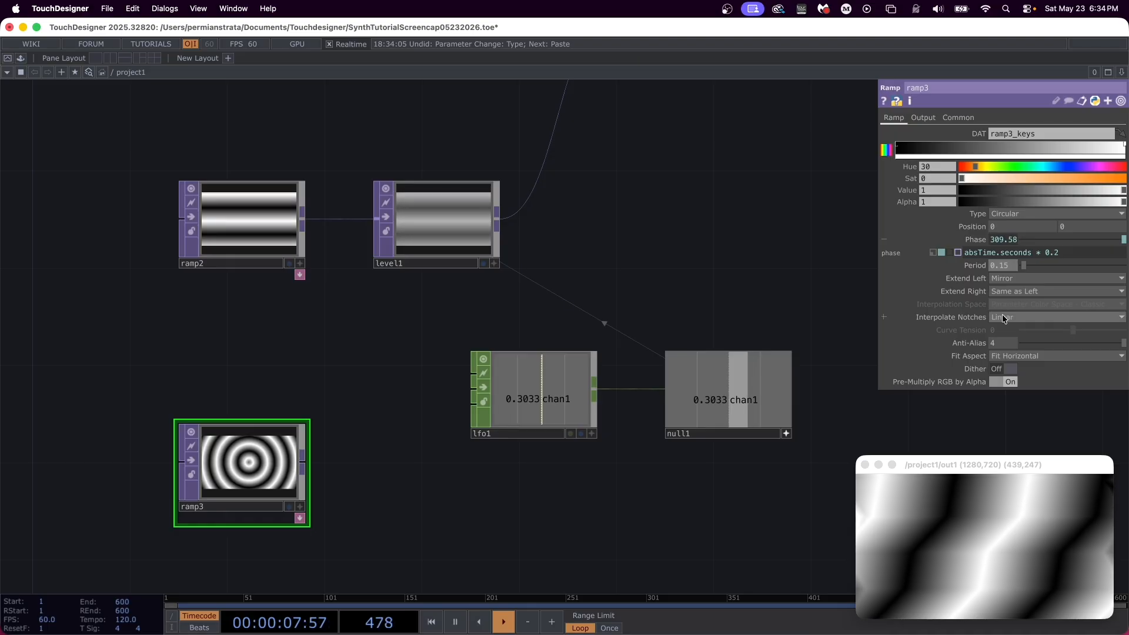
pyautogui.click(1002, 317)
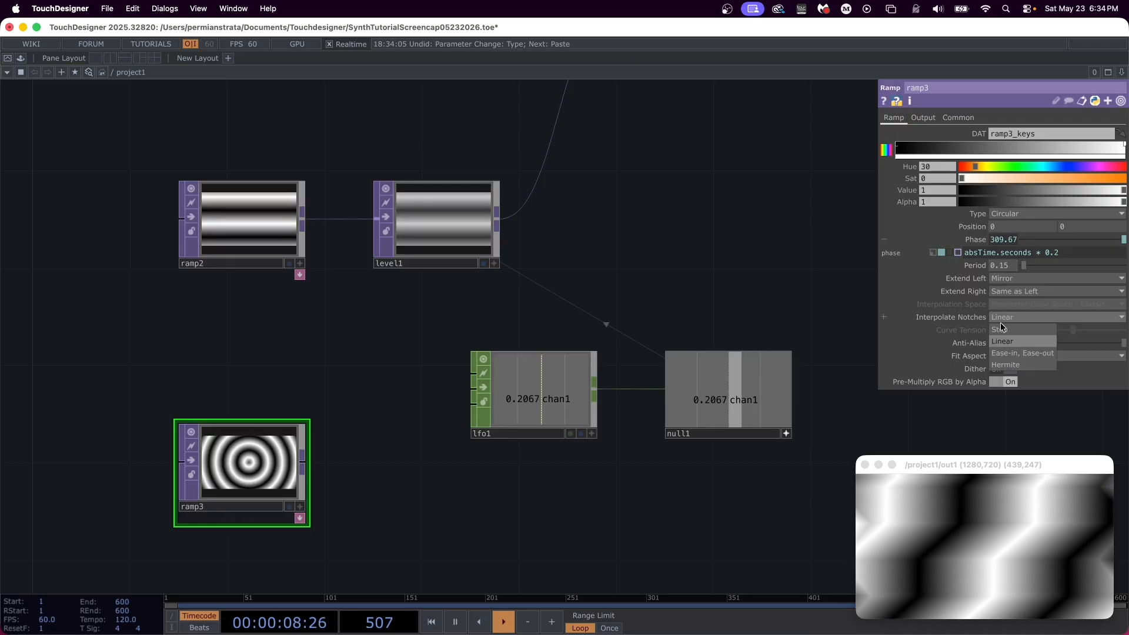
pyautogui.click(995, 354)
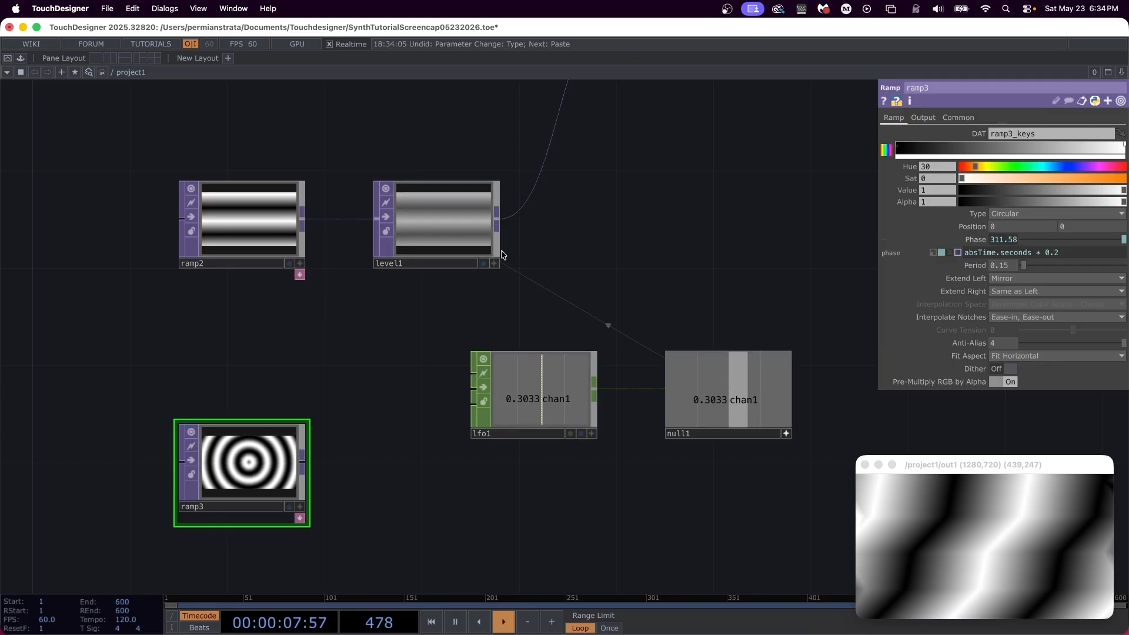
# Step: Move level1 aside, insert a Displace TOP between ramp2 and level1, and connect ramp3 to its second input
pyautogui.moveTo(451, 234); pyautogui.dragTo(576, 238)
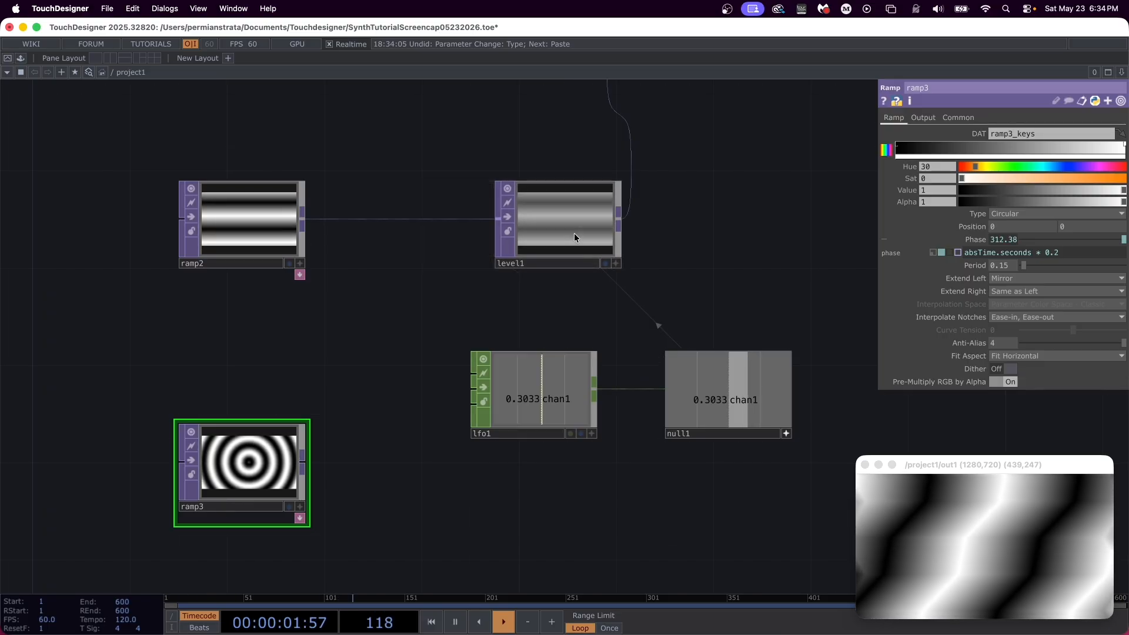
pyautogui.rightClick(362, 223)
pyautogui.click(394, 207)
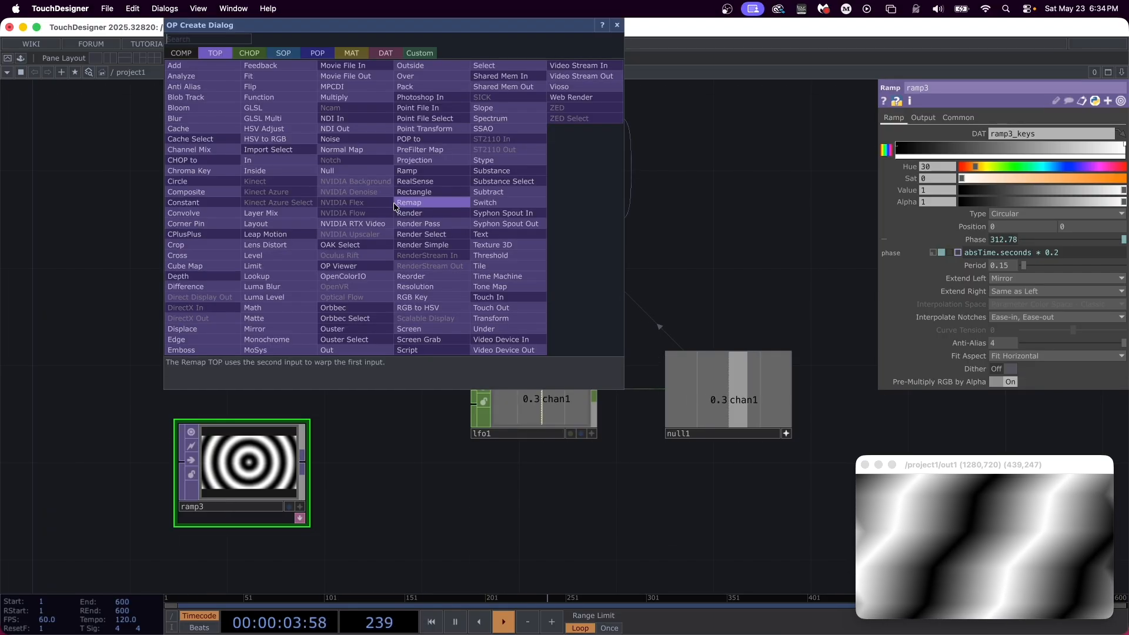
pyautogui.write('displace')
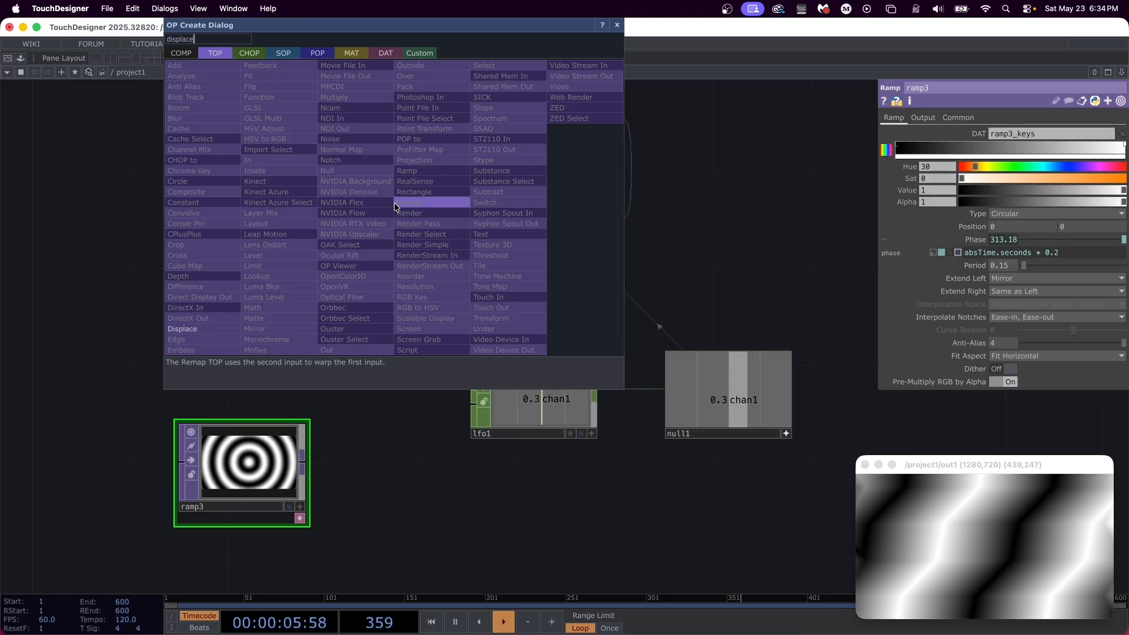
pyautogui.press('Return')
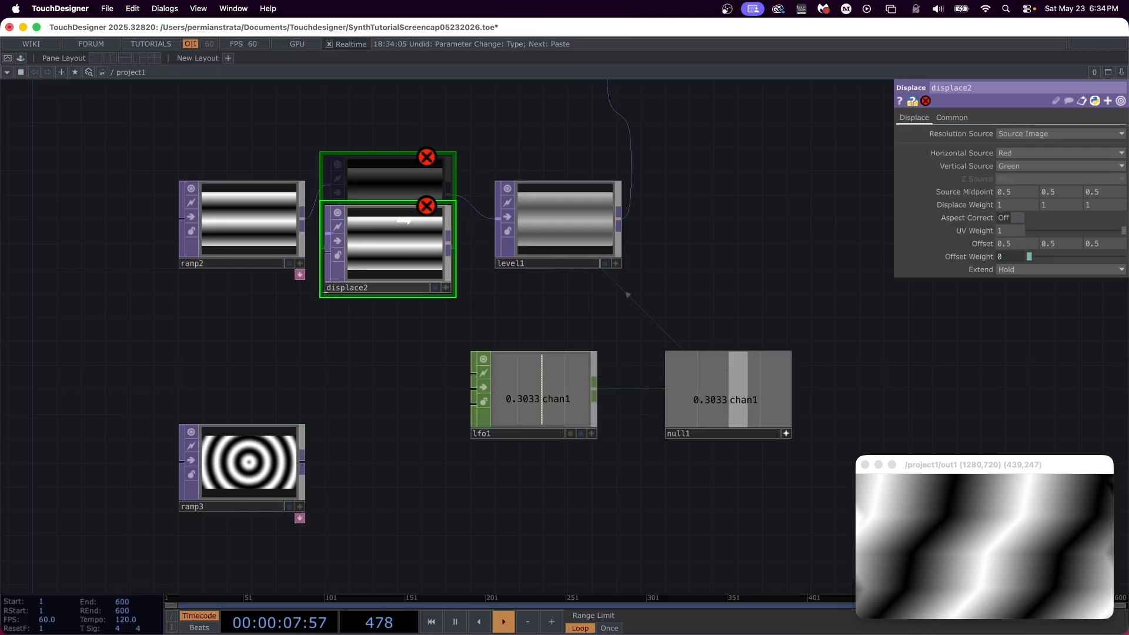
pyautogui.click(415, 201)
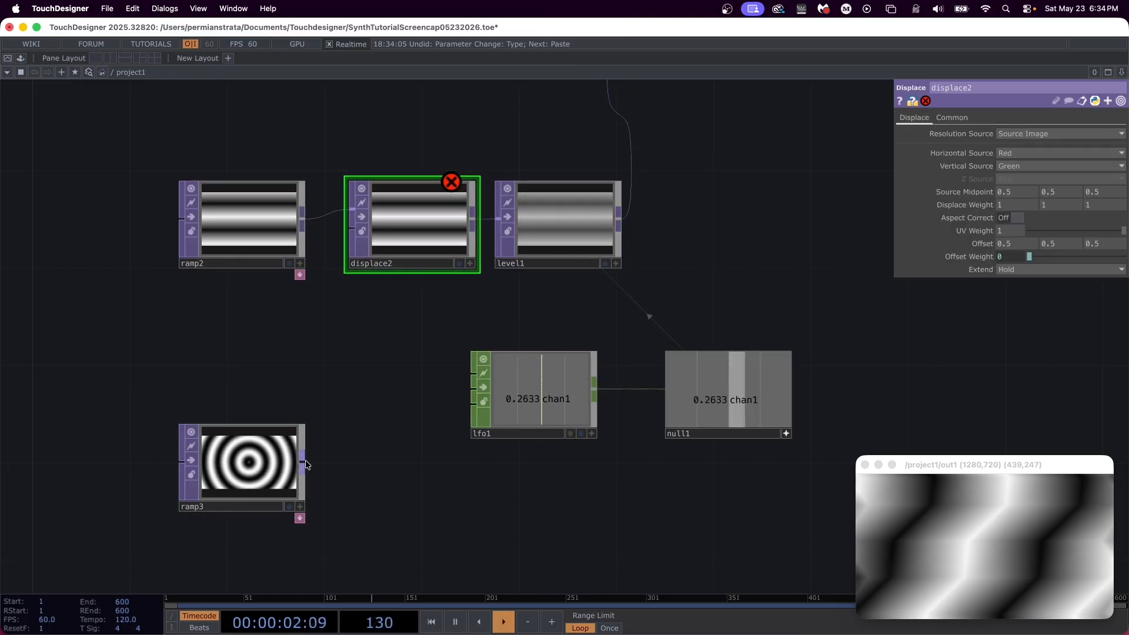
pyautogui.moveTo(302, 459); pyautogui.dragTo(352, 226)
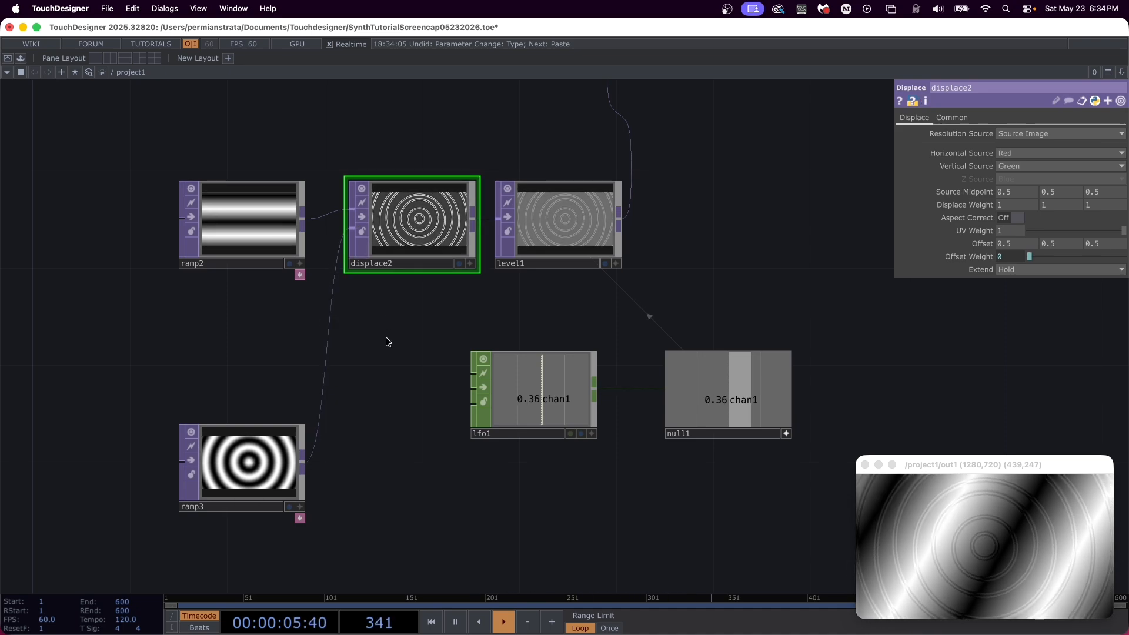
# Step: Set all three Displace Weight values of displace2 to 0.1
pyautogui.moveTo(1016, 206); pyautogui.dragTo(954, 209)
pyautogui.write('0')
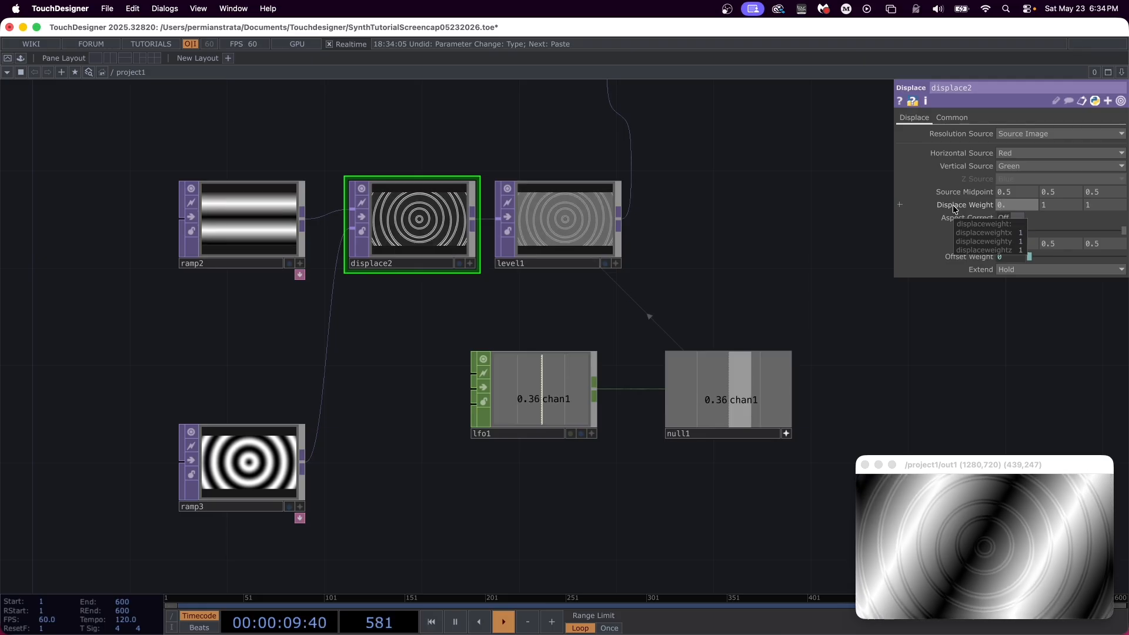
pyautogui.write('.1')
pyautogui.press('Tab')
pyautogui.write('0.1')
pyautogui.press('Tab')
pyautogui.write('0.1')
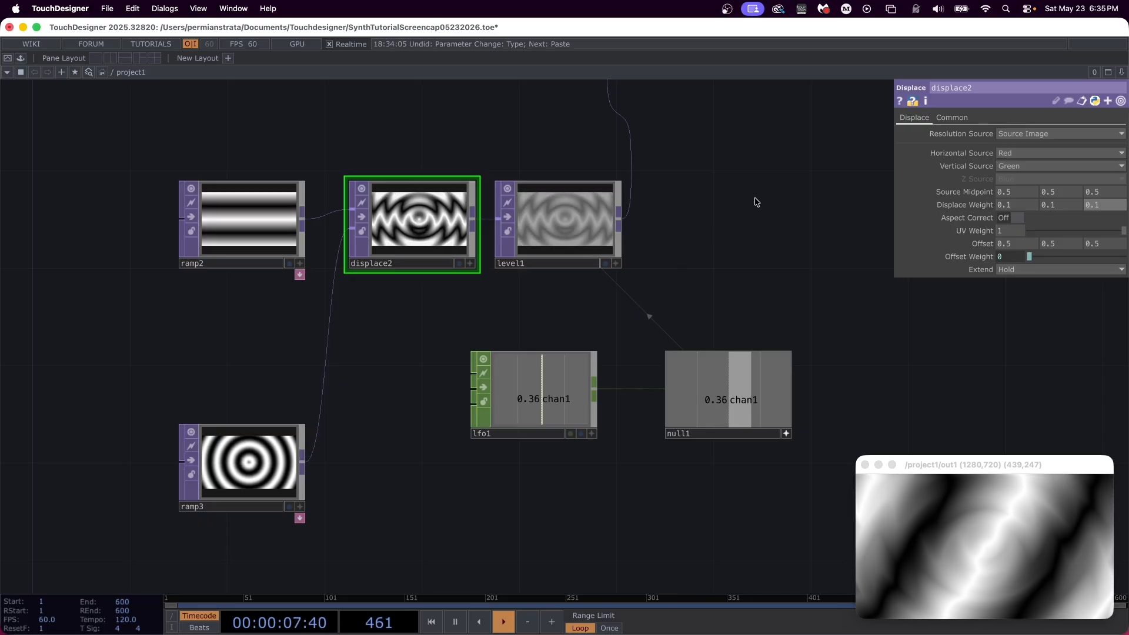
# Step: Set the Extend mode of displace2 to Mirror
pyautogui.moveTo(751, 212); pyautogui.dragTo(726, 255, button='middle')
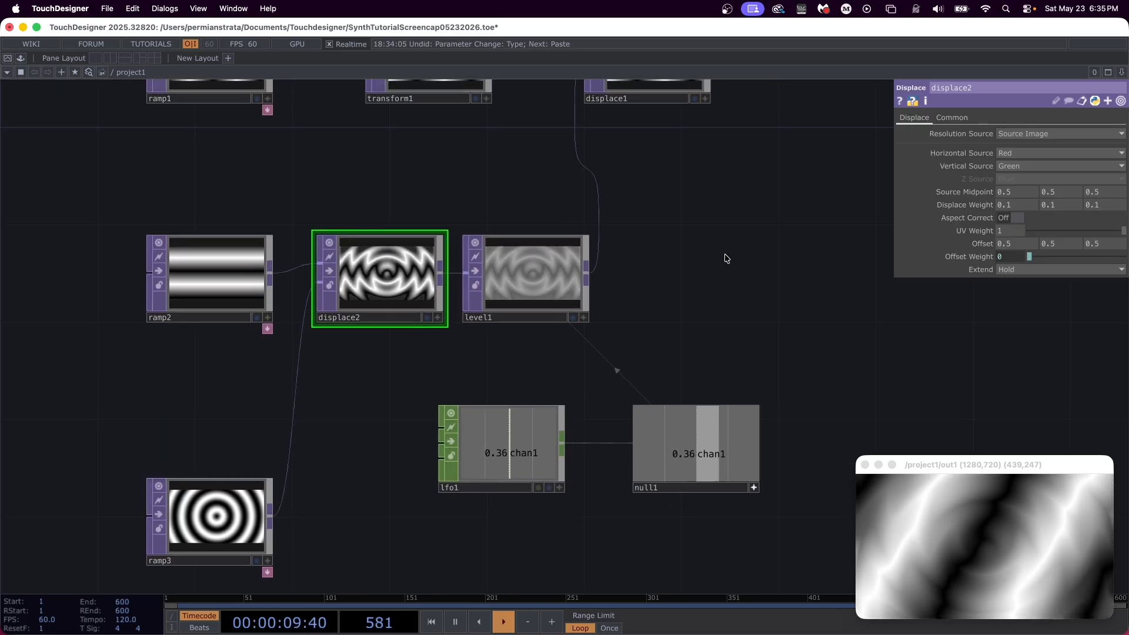
pyautogui.click(1042, 268)
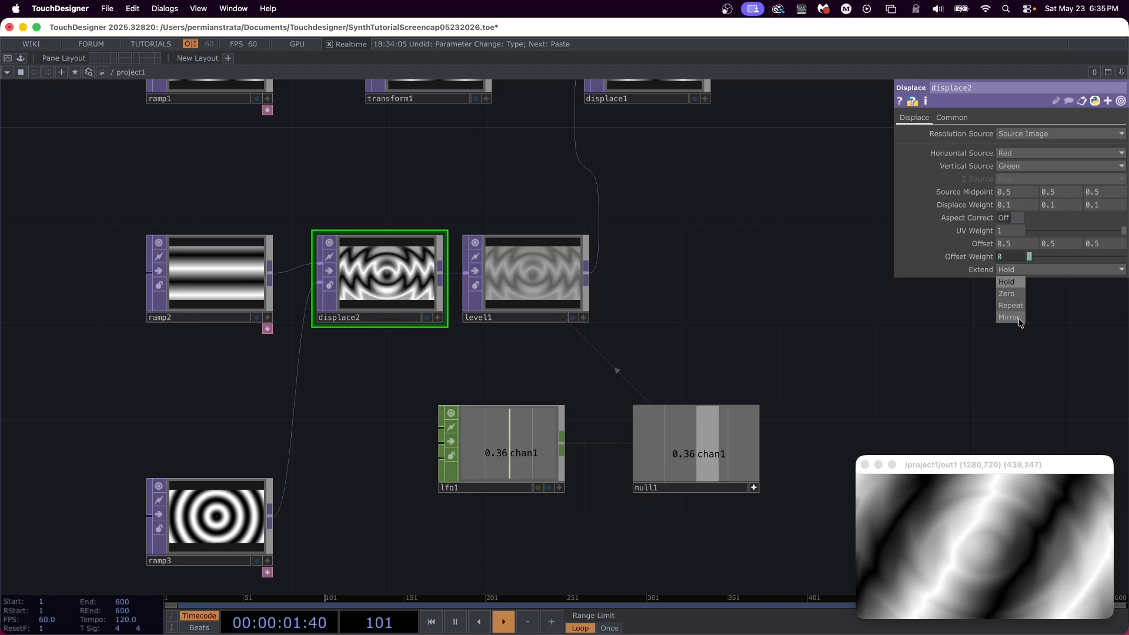
pyautogui.click(1010, 317)
# Step: Insert a Chroma Key TOP between displace1 and out1, aligned with the row of nodes
pyautogui.moveTo(822, 179); pyautogui.dragTo(615, 373, button='middle')
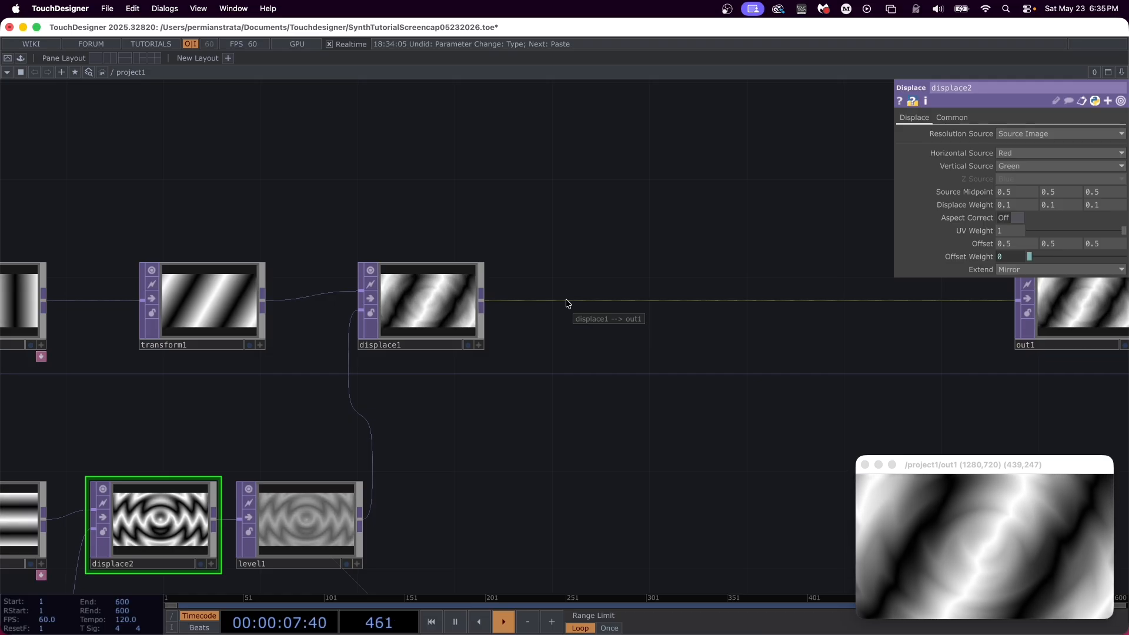
pyautogui.rightClick(554, 300)
pyautogui.click(573, 288)
pyautogui.write('chroma')
pyautogui.press('Return')
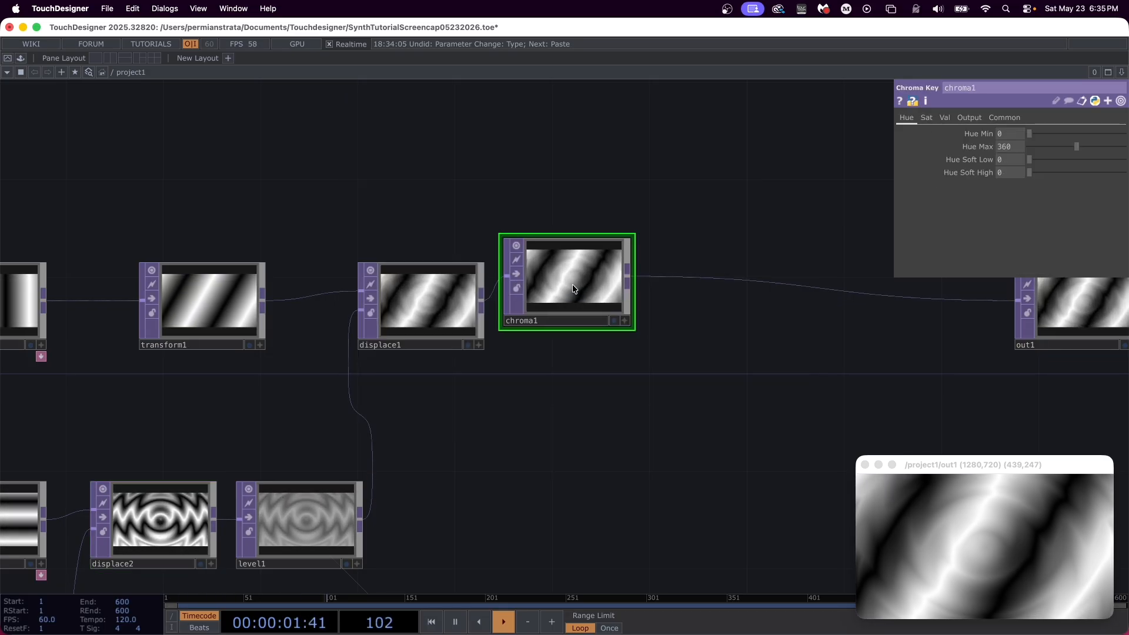
pyautogui.click(587, 310)
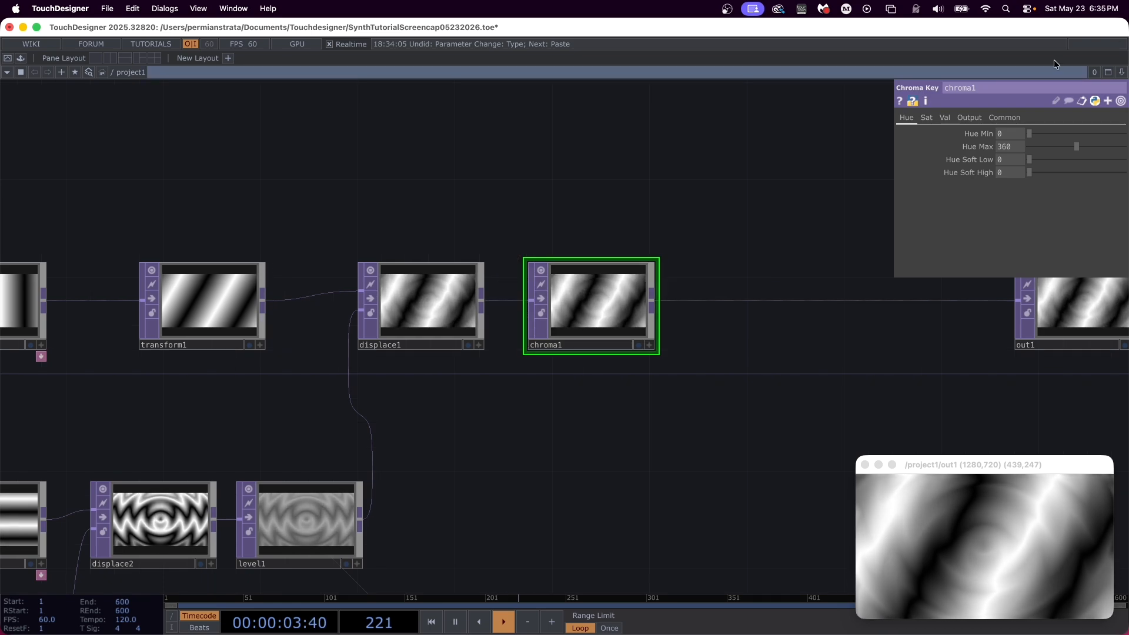
# Step: Set chroma1's Val Min to 0.4 and Val Soft Low to 0.1
pyautogui.click(945, 118)
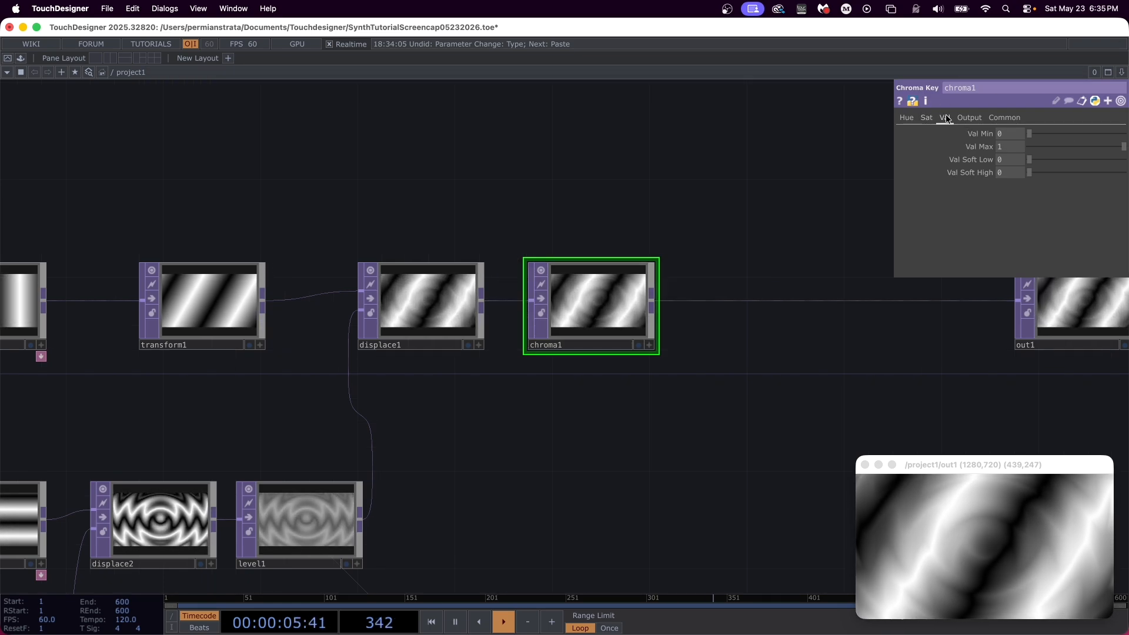
pyautogui.click(1006, 133)
pyautogui.write('.')
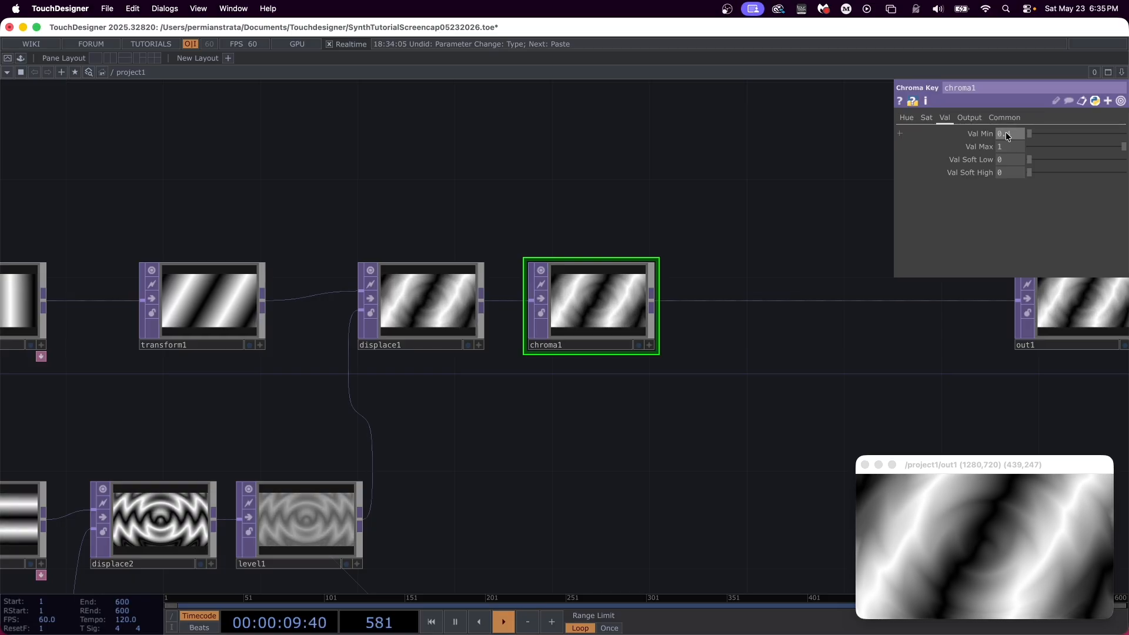
pyautogui.write('4')
pyautogui.press('Return')
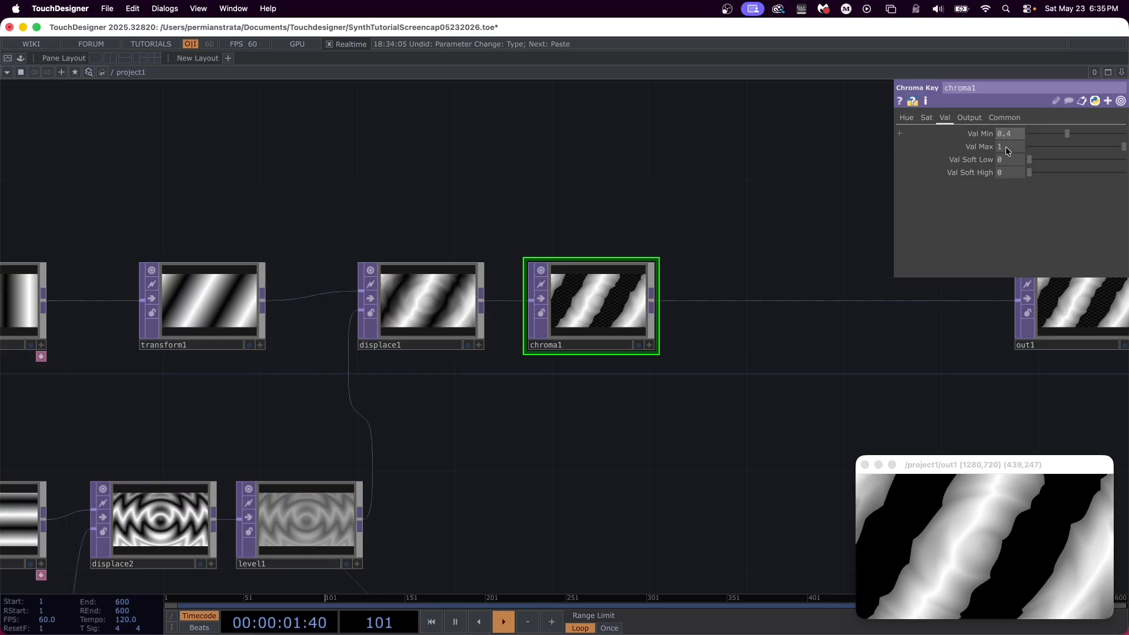
pyautogui.click(1006, 161)
pyautogui.write('.1')
pyautogui.press('Return')
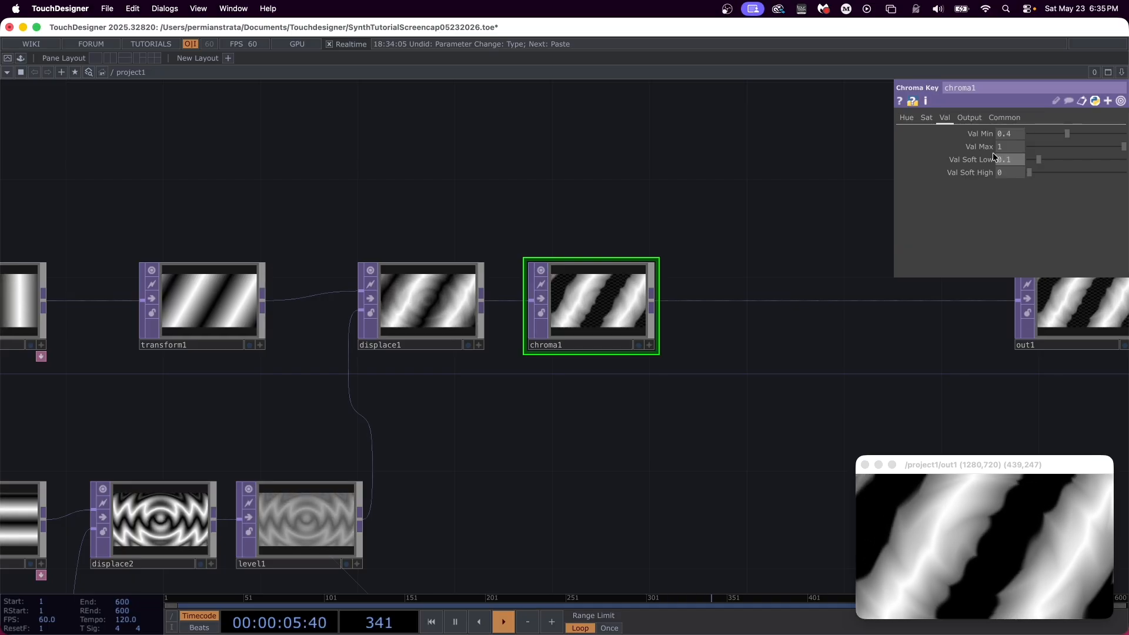
# Step: Insert a Null TOP between chroma1 and out1, close beside chroma1
pyautogui.moveTo(727, 386); pyautogui.dragTo(335, 383)
pyautogui.scroll(-8, 338, 388)
pyautogui.moveTo(435, 364); pyautogui.dragTo(619, 361)
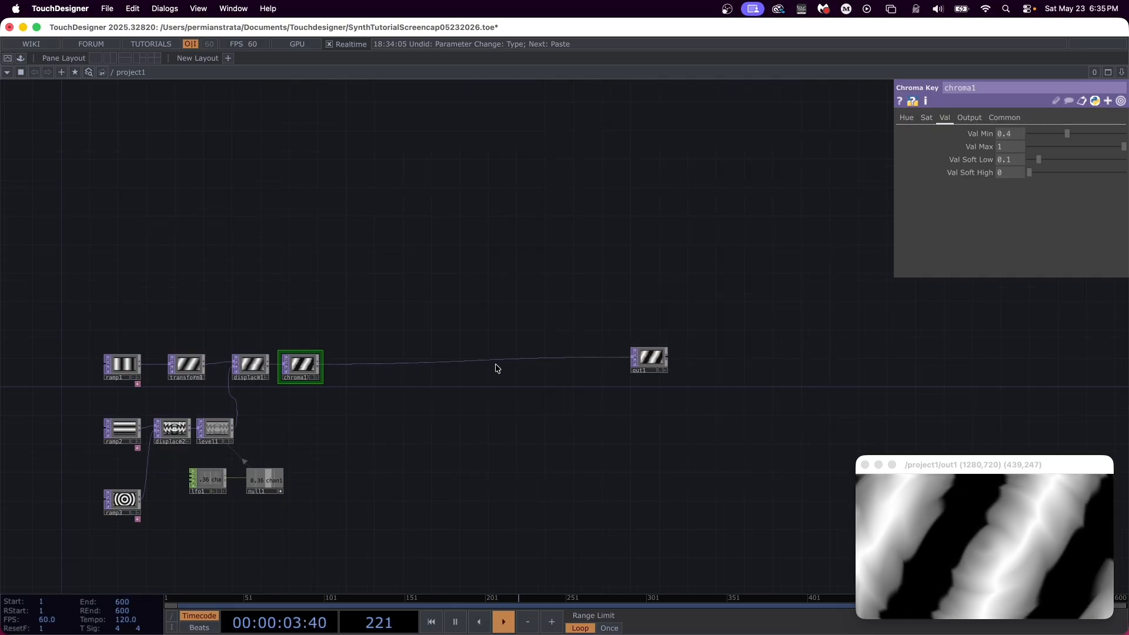
pyautogui.scroll(8, 352, 392)
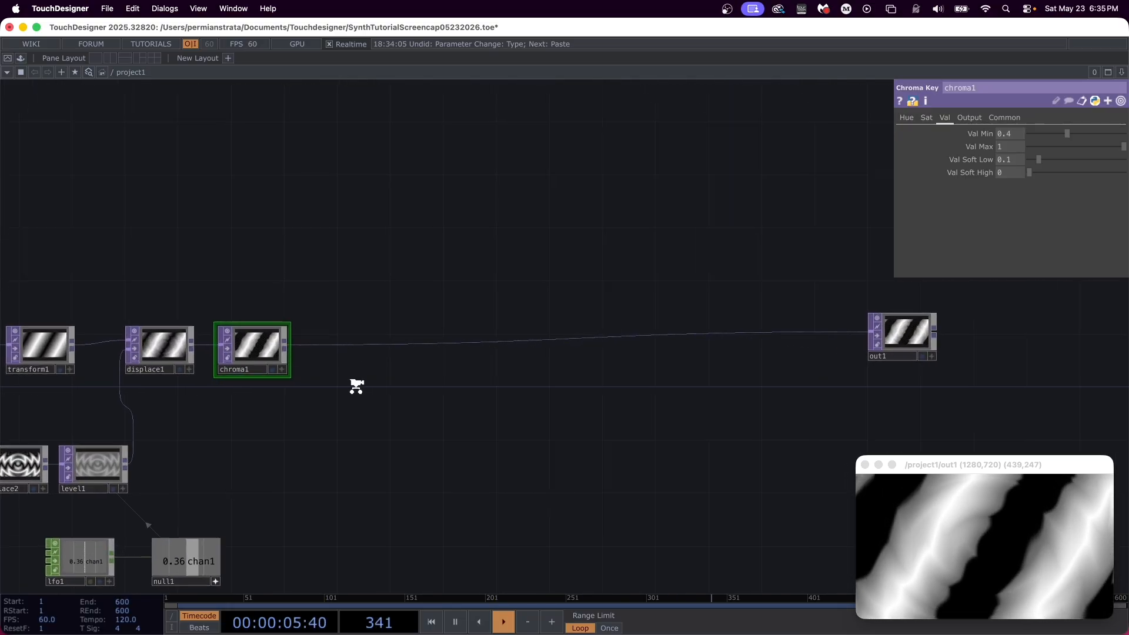
pyautogui.rightClick(344, 344)
pyautogui.click(354, 329)
pyautogui.write('nu')
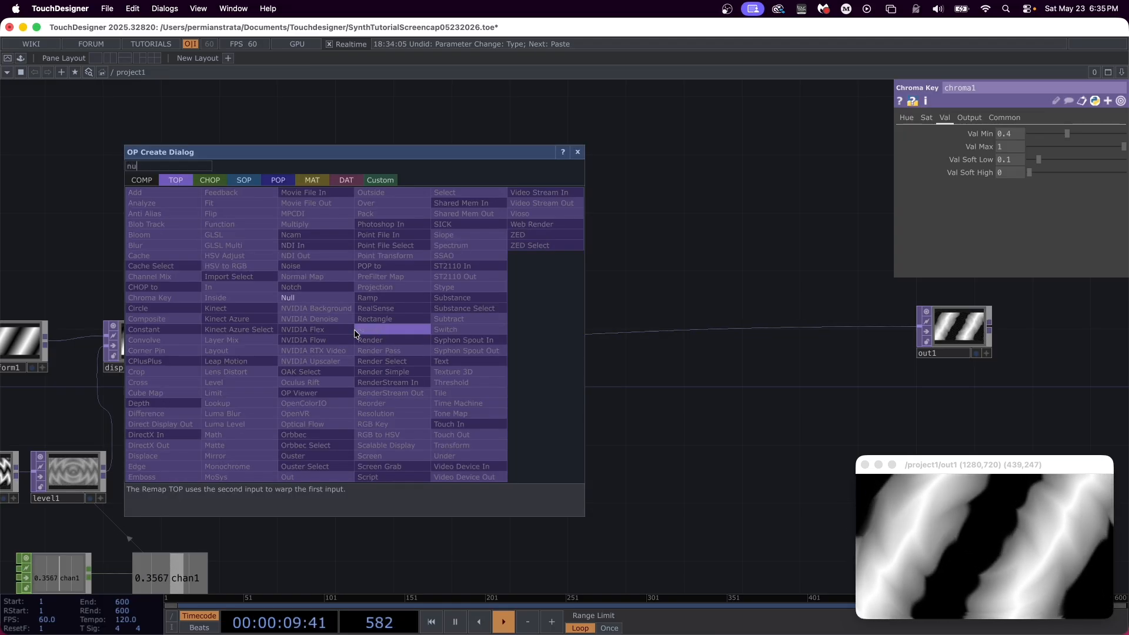
pyautogui.write('ll')
pyautogui.press('Return')
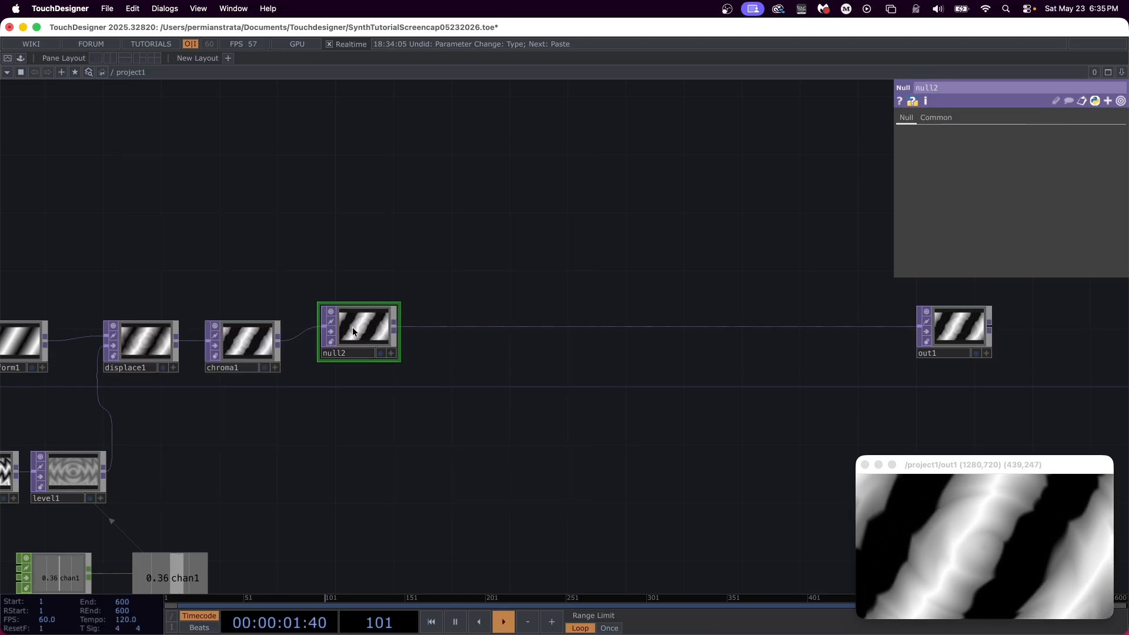
pyautogui.click(347, 339)
# Step: Branch a Feedback TOP off null2's output and place it below the main chain
pyautogui.moveTo(474, 305); pyautogui.dragTo(370, 306)
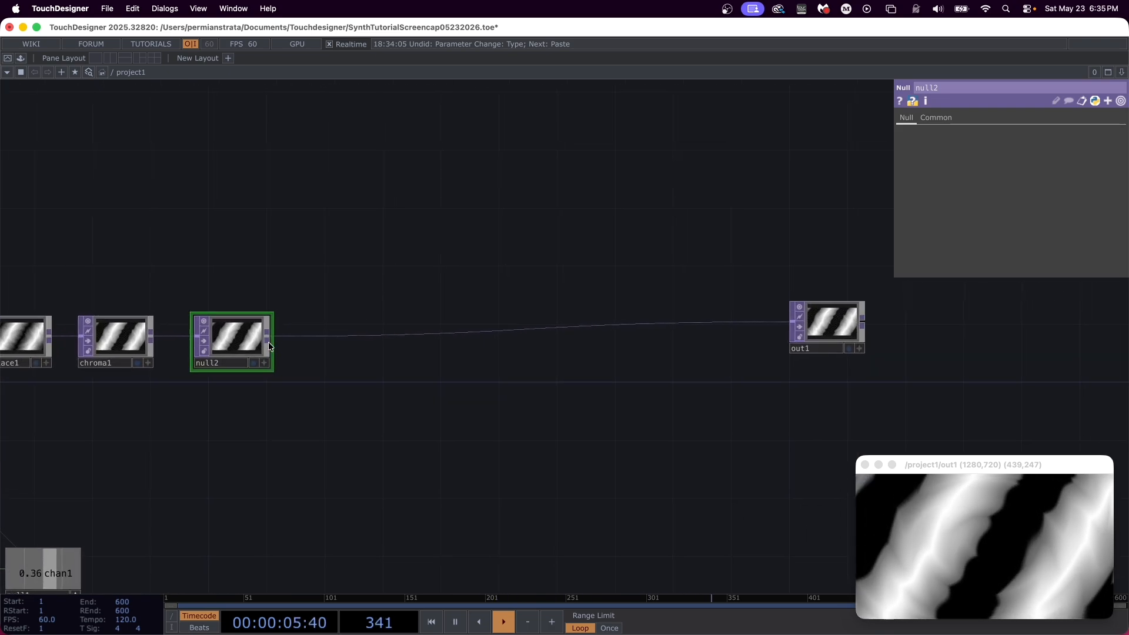
pyautogui.click(336, 436)
pyautogui.write('feedback')
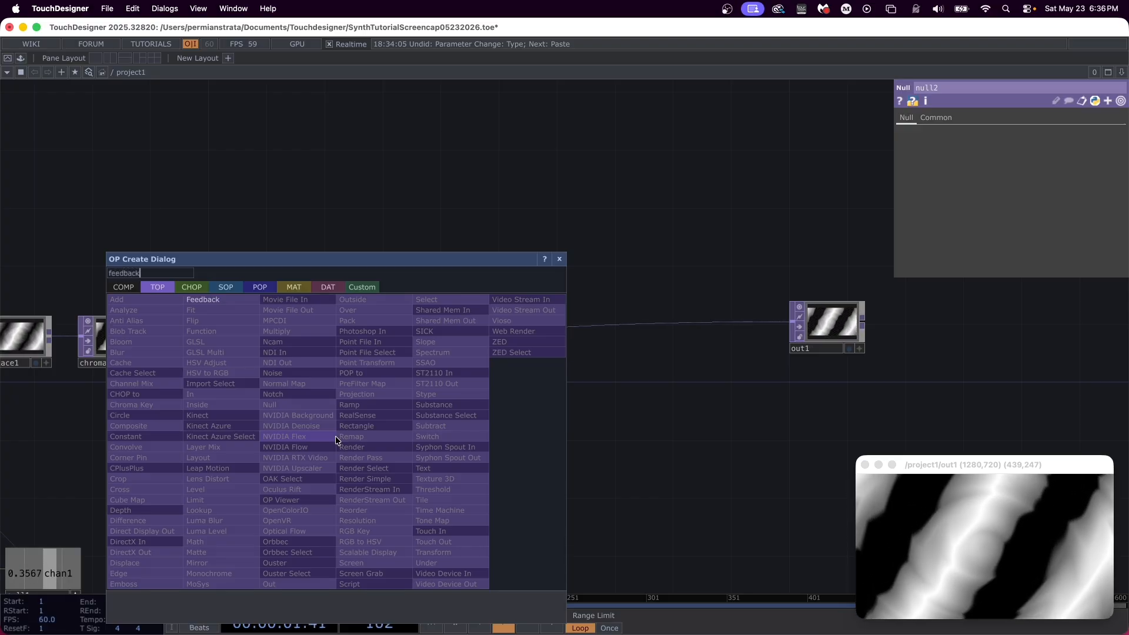
pyautogui.press('Return')
pyautogui.click(336, 436)
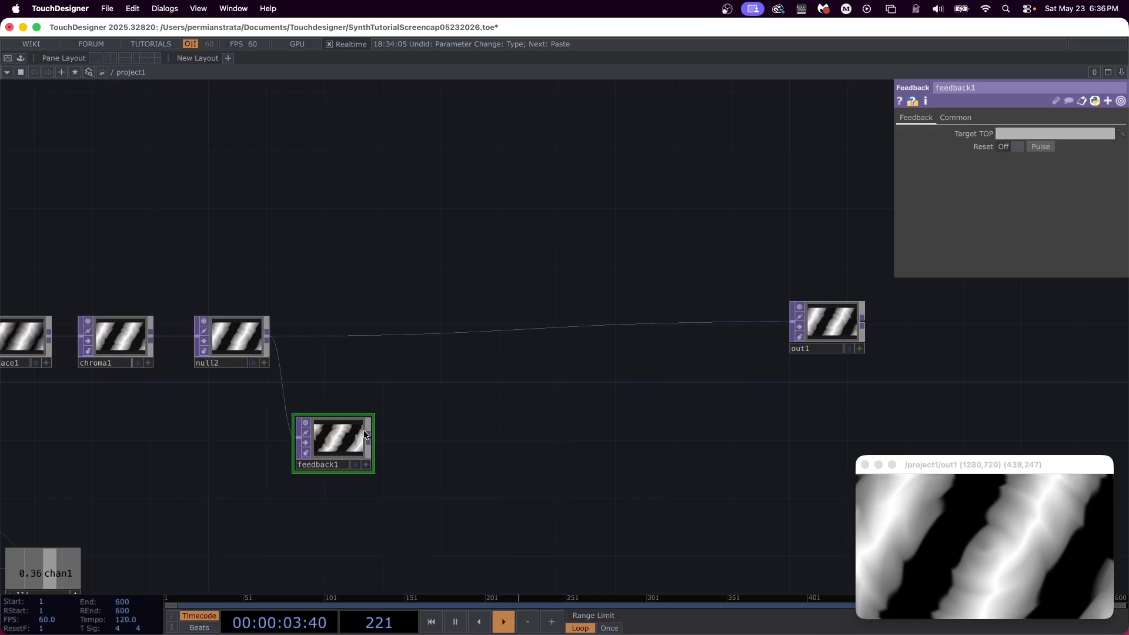
# Step: Insert a Composite TOP between null2 and out1 and set its Operation to Over
pyautogui.rightClick(627, 325)
pyautogui.click(646, 313)
pyautogui.write('comp')
pyautogui.press('Return')
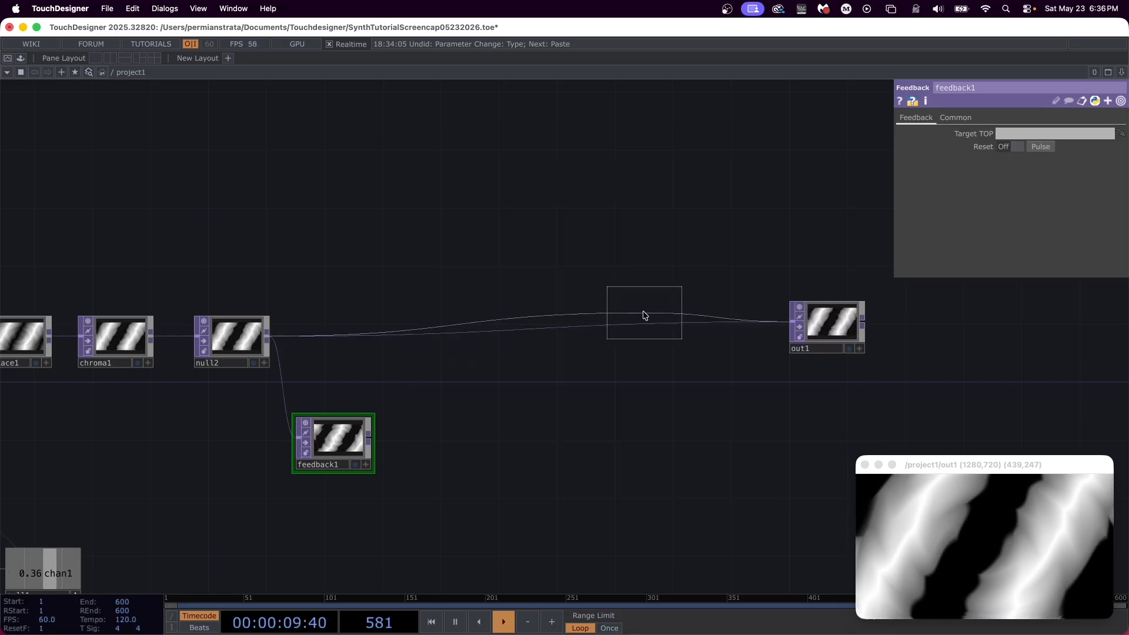
pyautogui.click(643, 315)
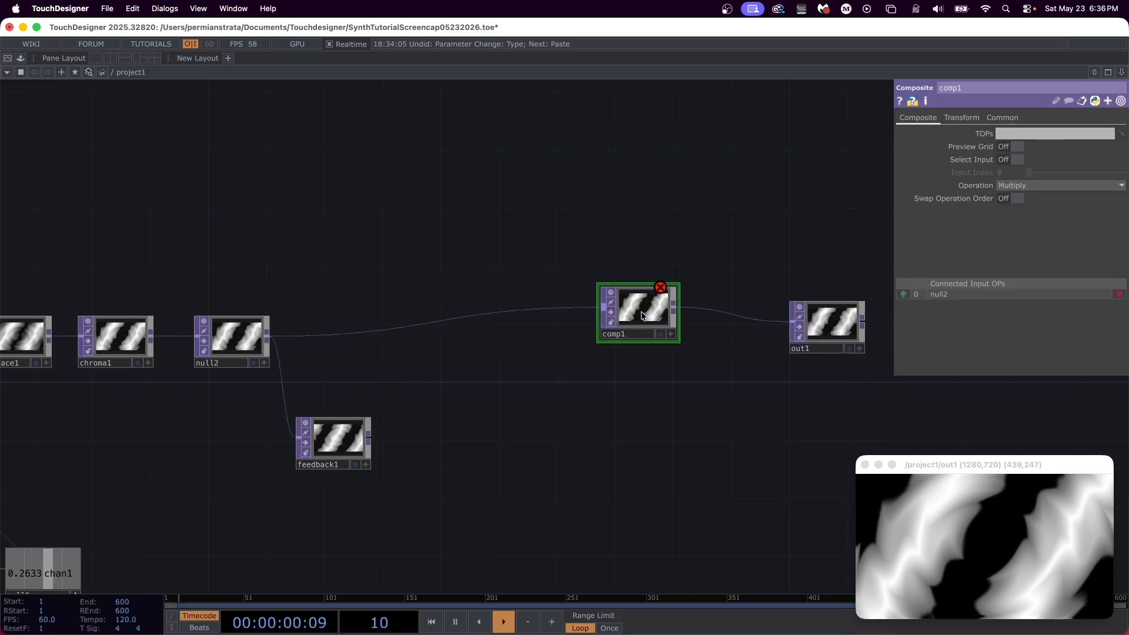
pyautogui.click(999, 189)
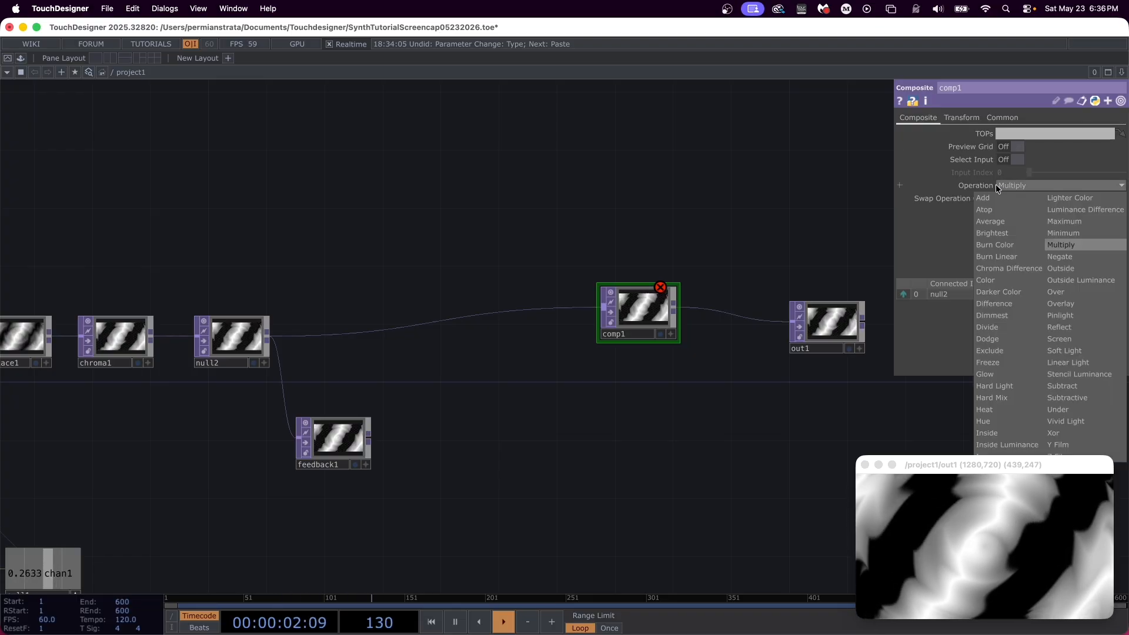
pyautogui.click(1067, 292)
# Step: Align comp1 with out1, then close the loop by connecting feedback1 into comp1 and assigning comp1 as feedback1's Target TOP
pyautogui.moveTo(650, 328); pyautogui.dragTo(649, 343)
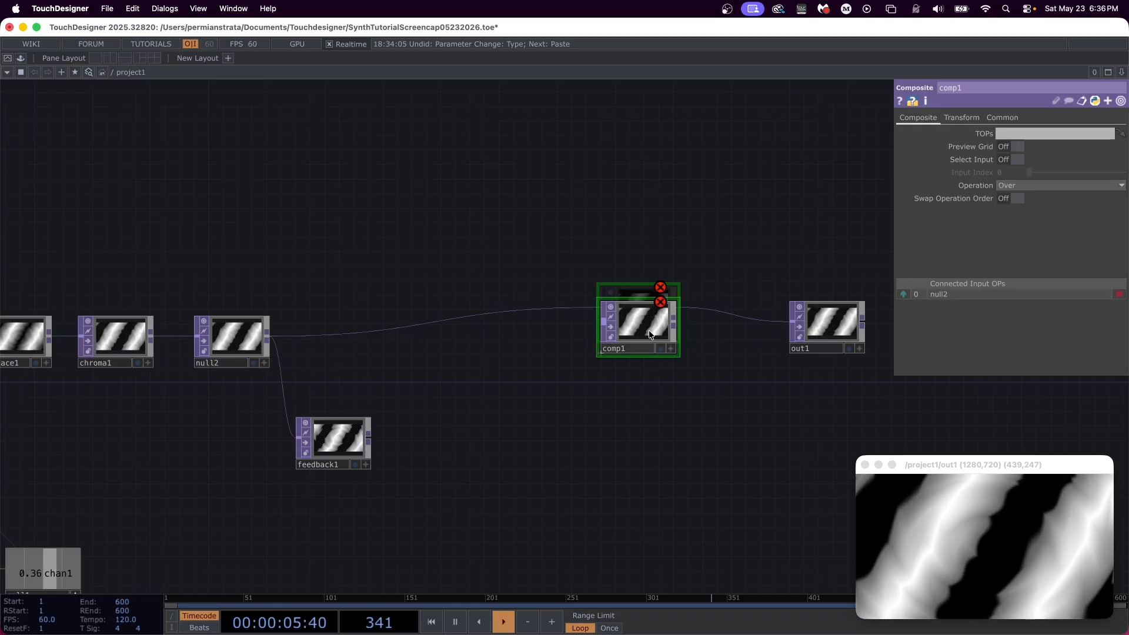
pyautogui.click(591, 349)
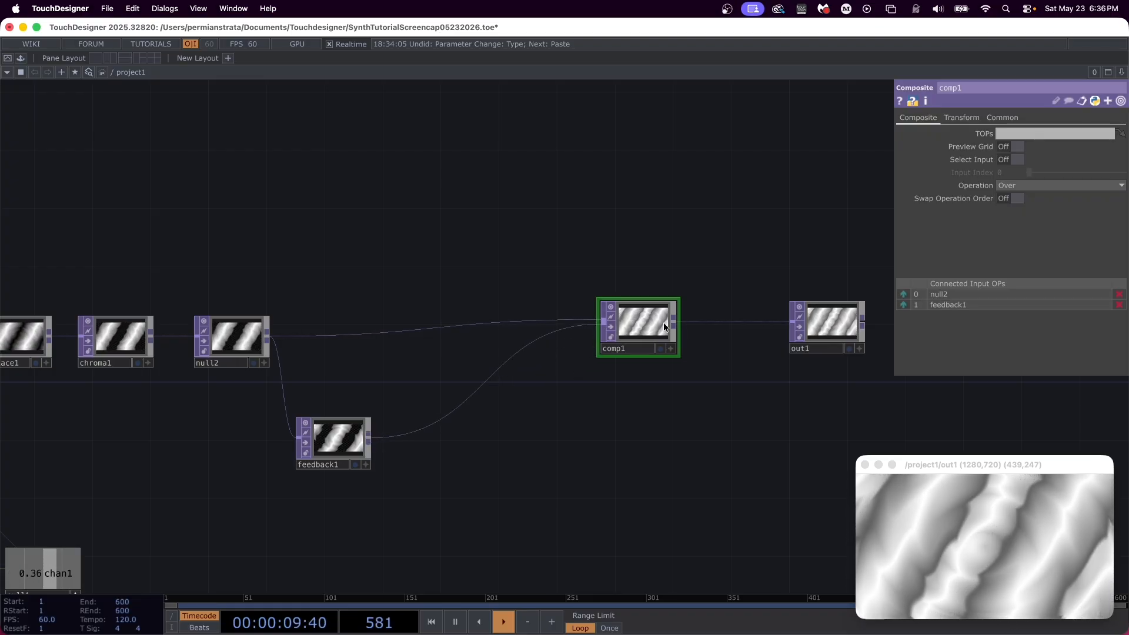
pyautogui.moveTo(646, 322); pyautogui.dragTo(333, 435)
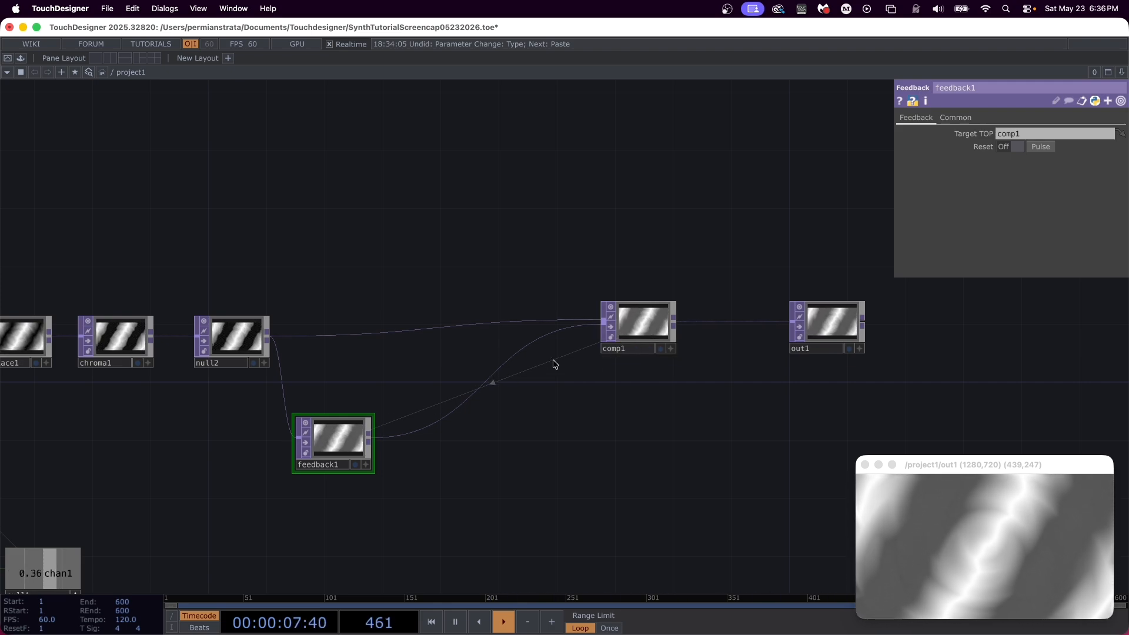
# Step: Add a Keyboard In CHOP below the feedback1 node
pyautogui.press('Tab')
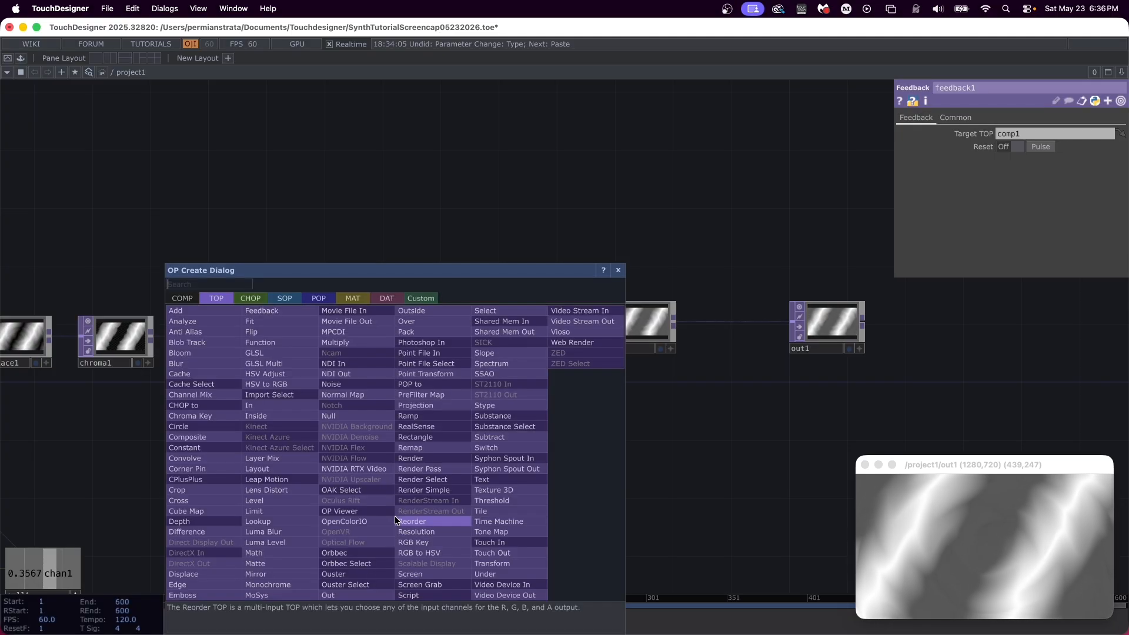
pyautogui.click(247, 298)
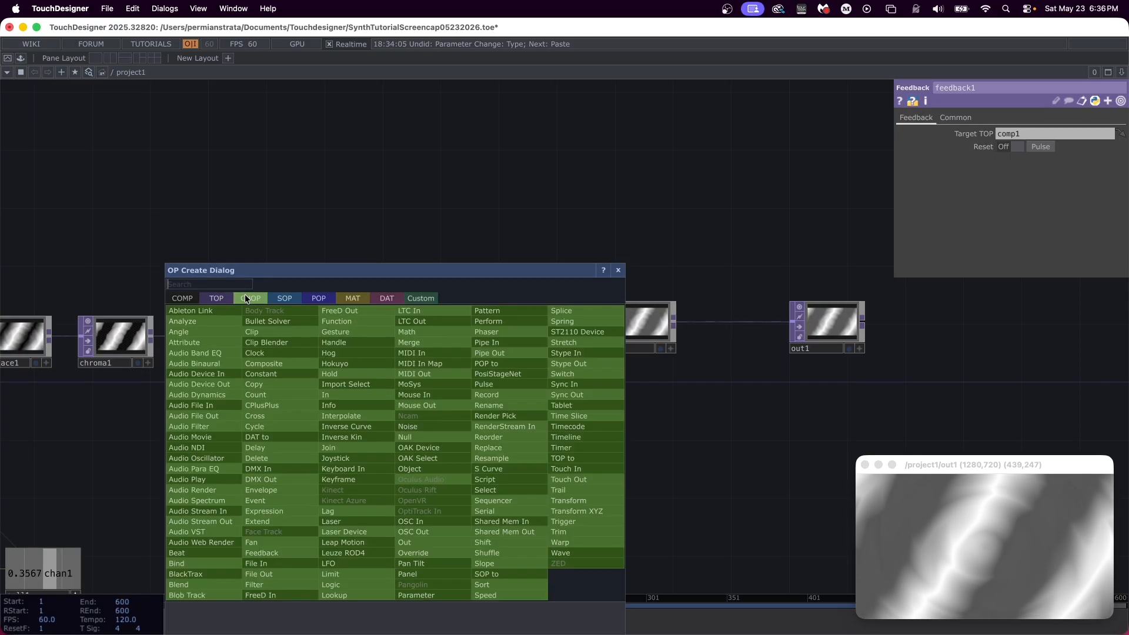
pyautogui.write('keybo')
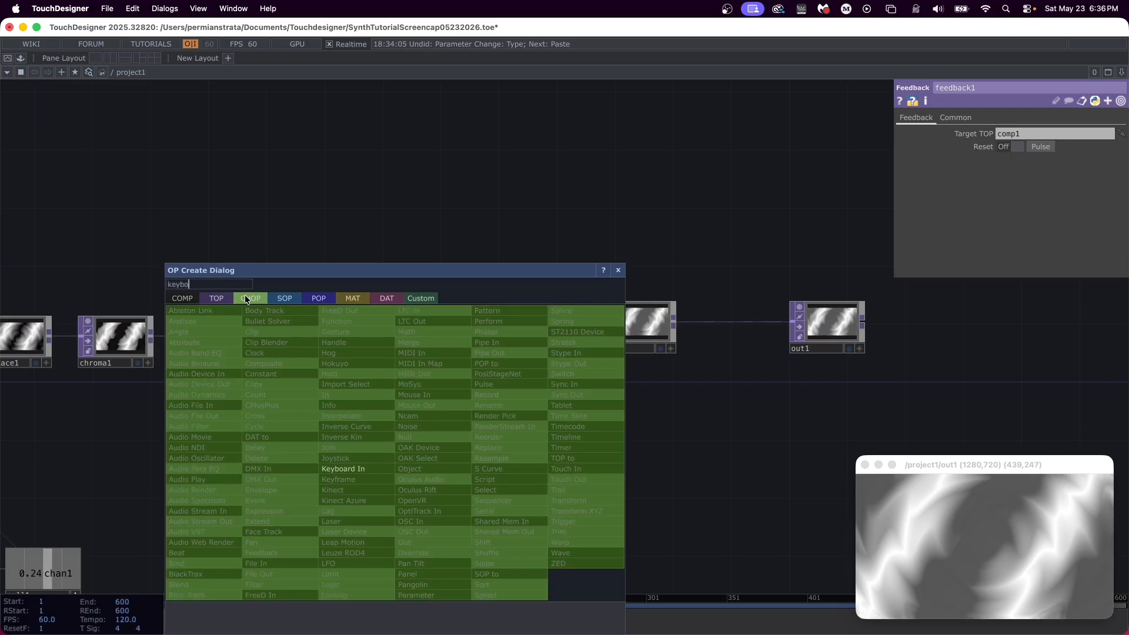
pyautogui.press('Return')
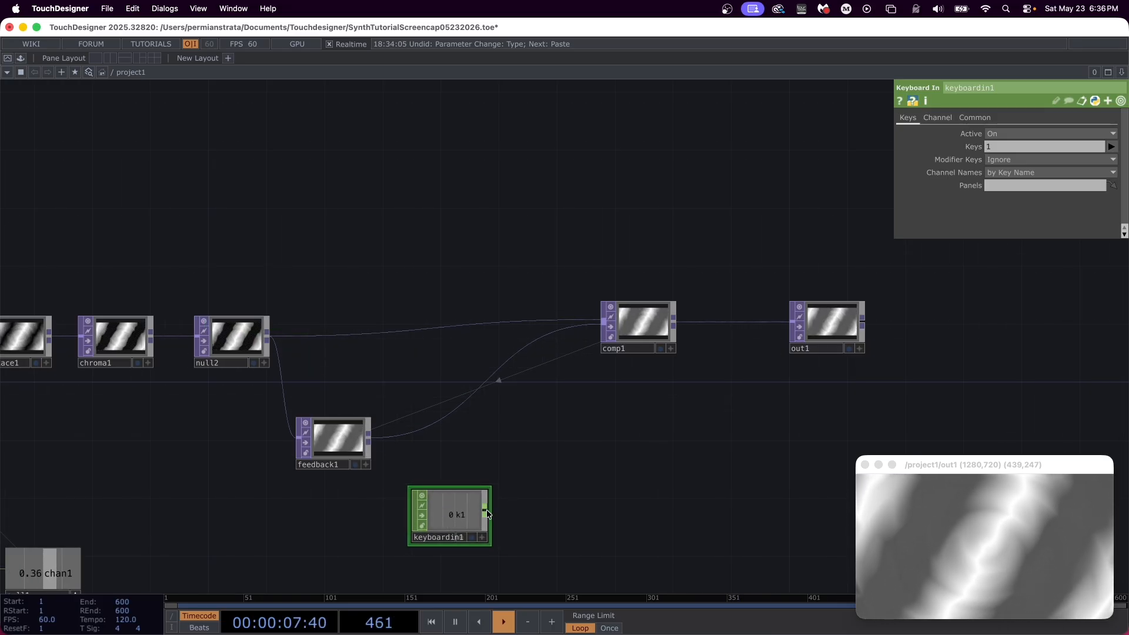
# Step: Connect a Null CHOP to keyboardin1's output and place it beside that node
pyautogui.click(485, 511)
pyautogui.click(527, 513)
pyautogui.write('null')
pyautogui.press('Return')
pyautogui.click(525, 514)
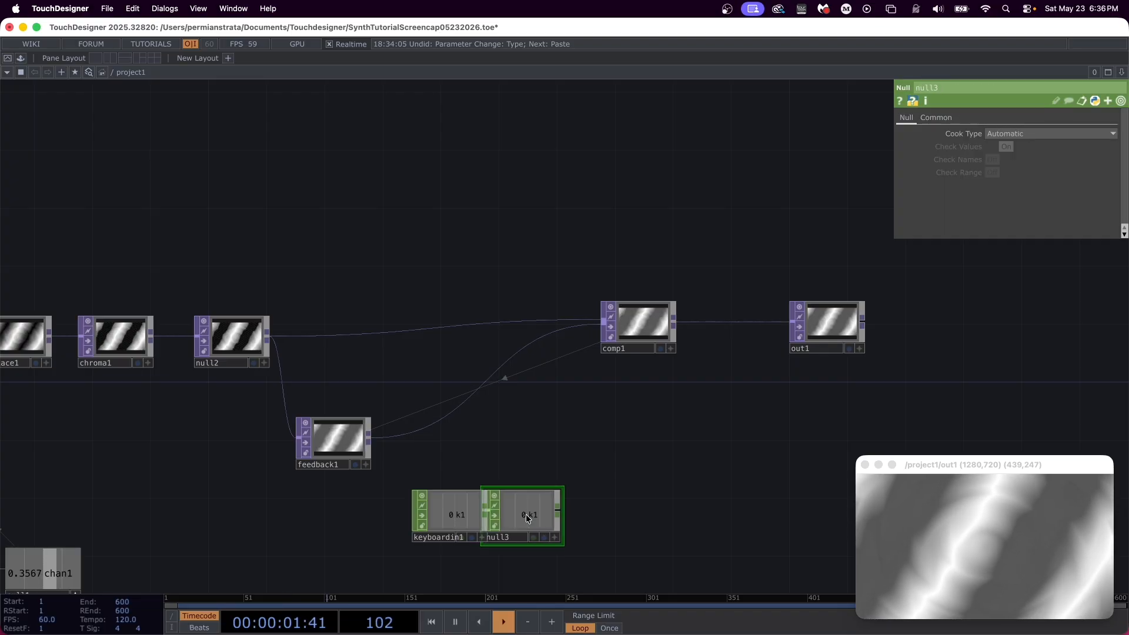
# Step: Make null3's viewer active and link its k1 channel to feedback1's Reset Pulse parameter
pyautogui.click(331, 425)
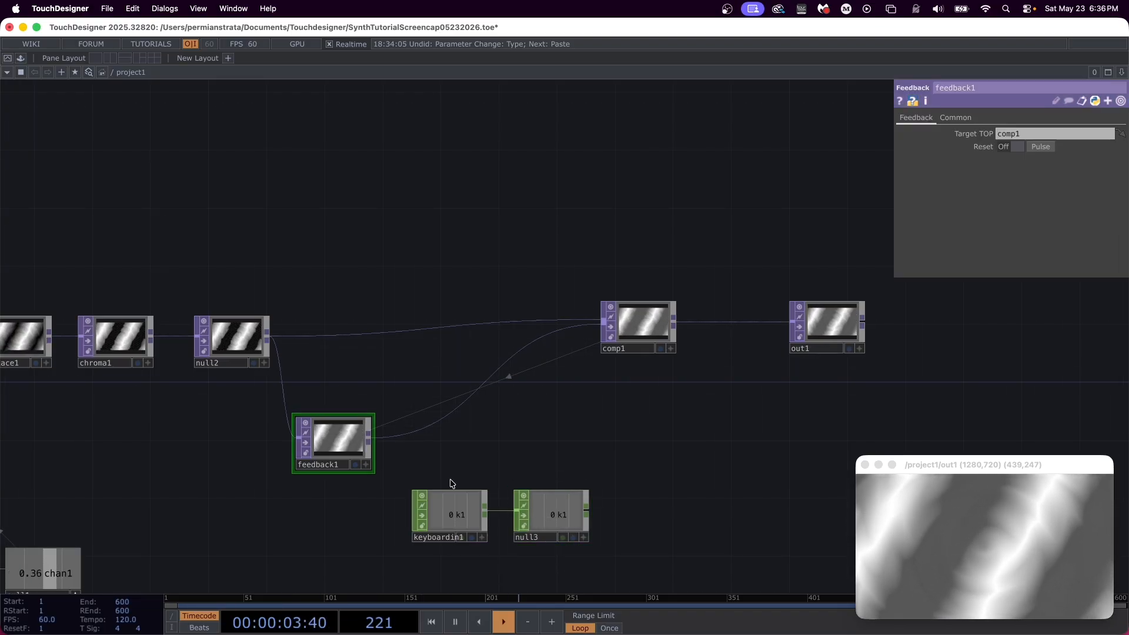
pyautogui.click(584, 537)
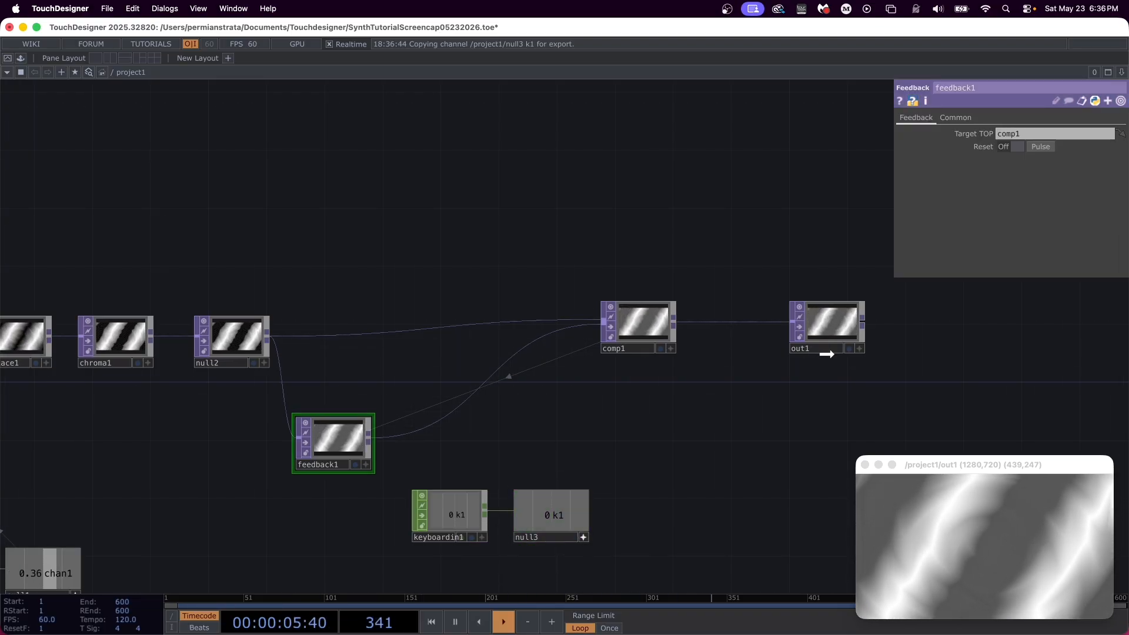
pyautogui.moveTo(1050, 148)
pyautogui.mouseDown()
pyautogui.moveTo(1042, 134)
pyautogui.moveTo(1039, 146)
pyautogui.mouseUp()
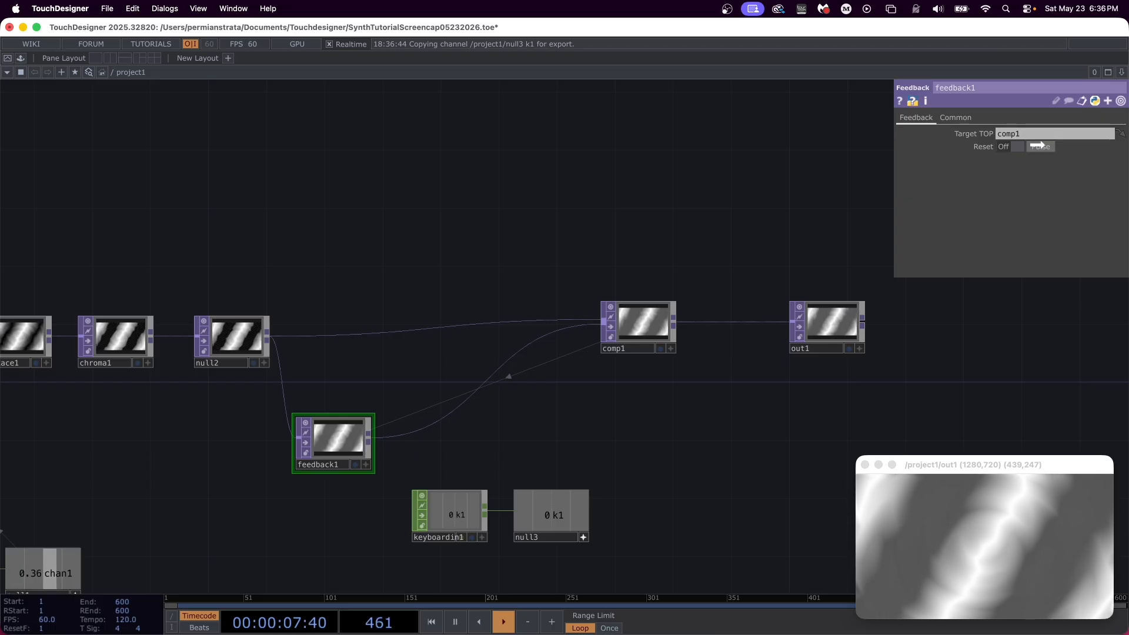
pyautogui.click(1045, 147)
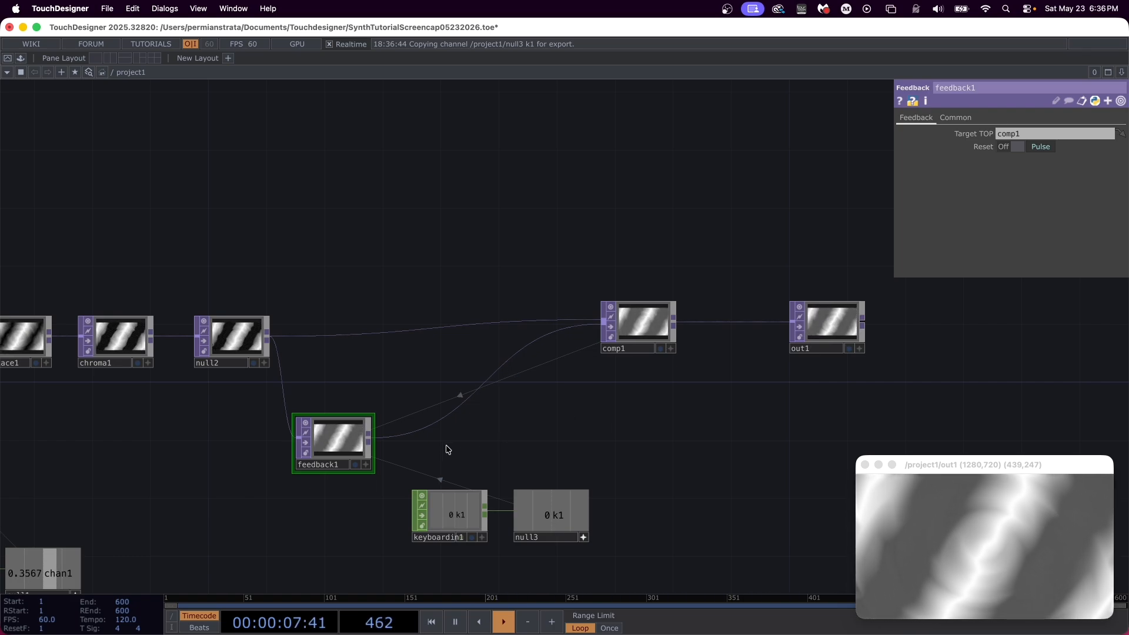
# Step: Insert a Transform TOP between feedback1 and comp1
pyautogui.rightClick(416, 436)
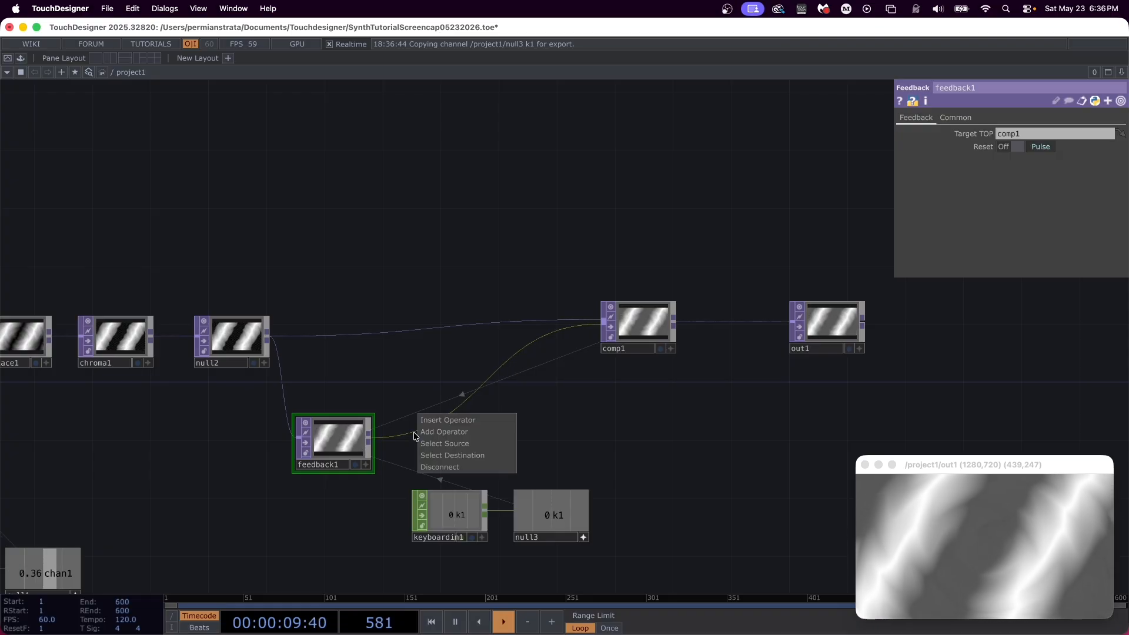
pyautogui.click(438, 421)
pyautogui.write('tran')
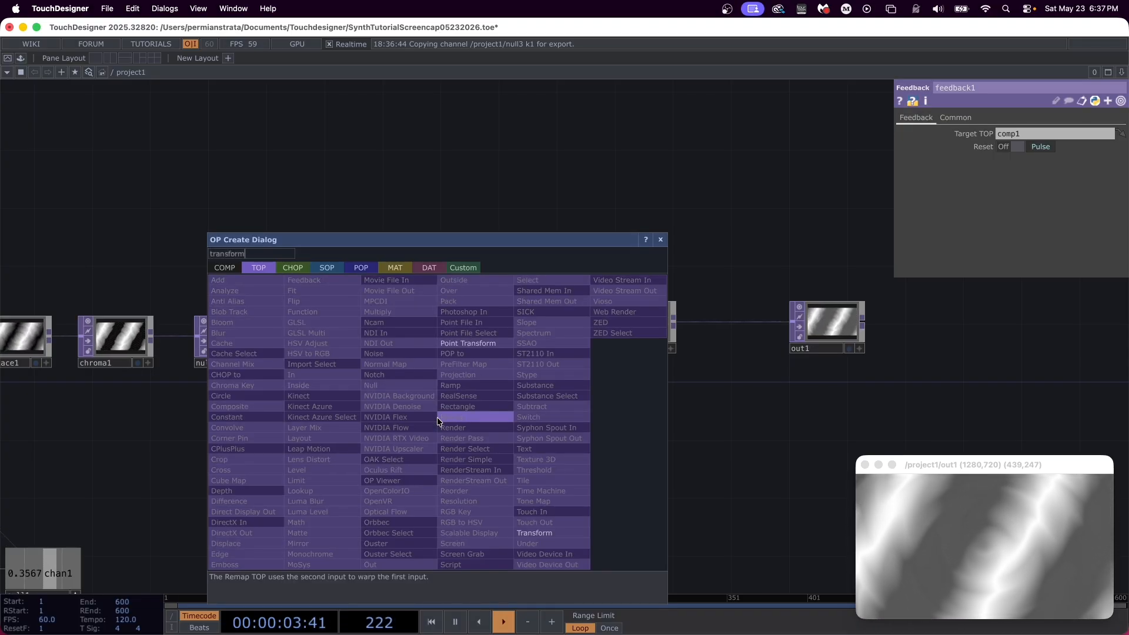
pyautogui.write('sform')
pyautogui.click(542, 532)
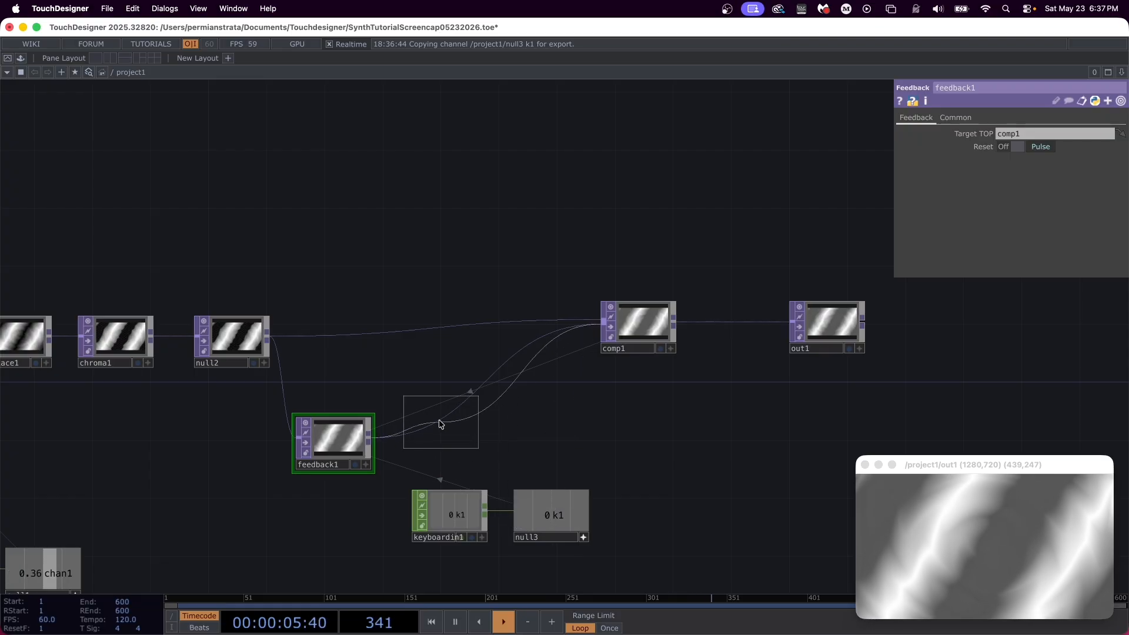
pyautogui.click(435, 439)
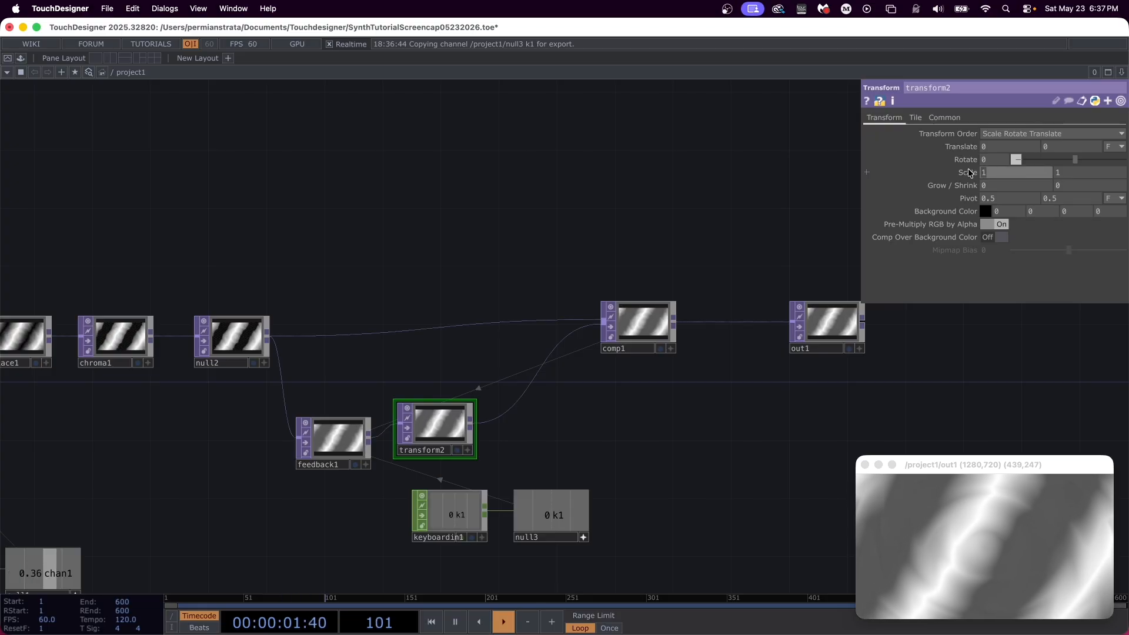
# Step: Set transform2's scale to 0.7 on both axes and its Extend mode to Mirror
pyautogui.write('0.7')
pyautogui.press('Tab')
pyautogui.write('0.7')
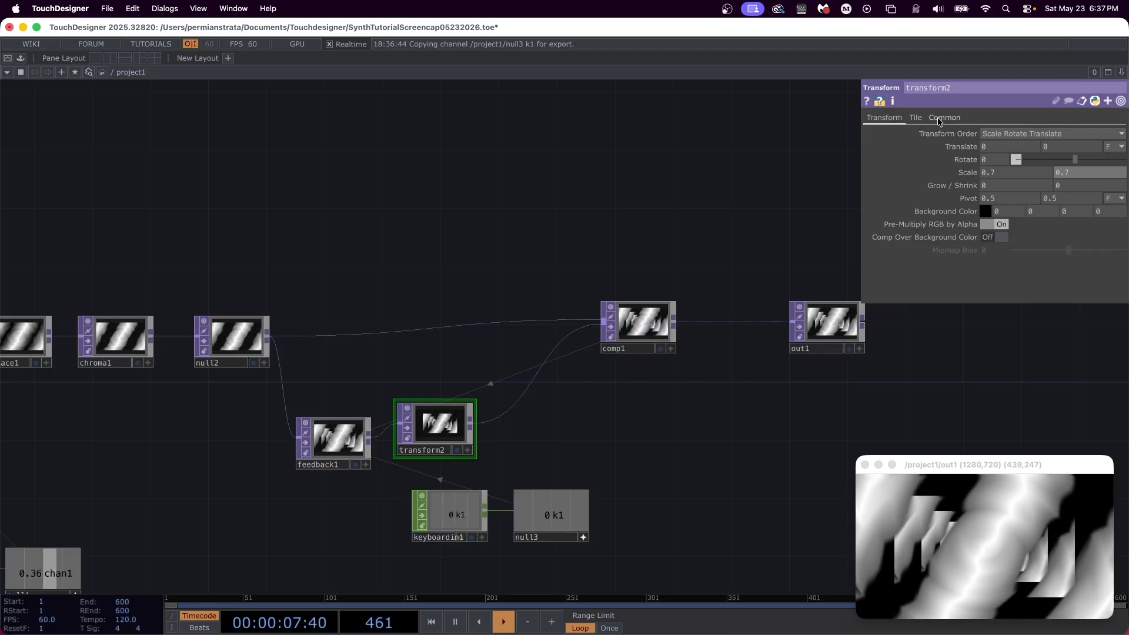
pyautogui.click(913, 117)
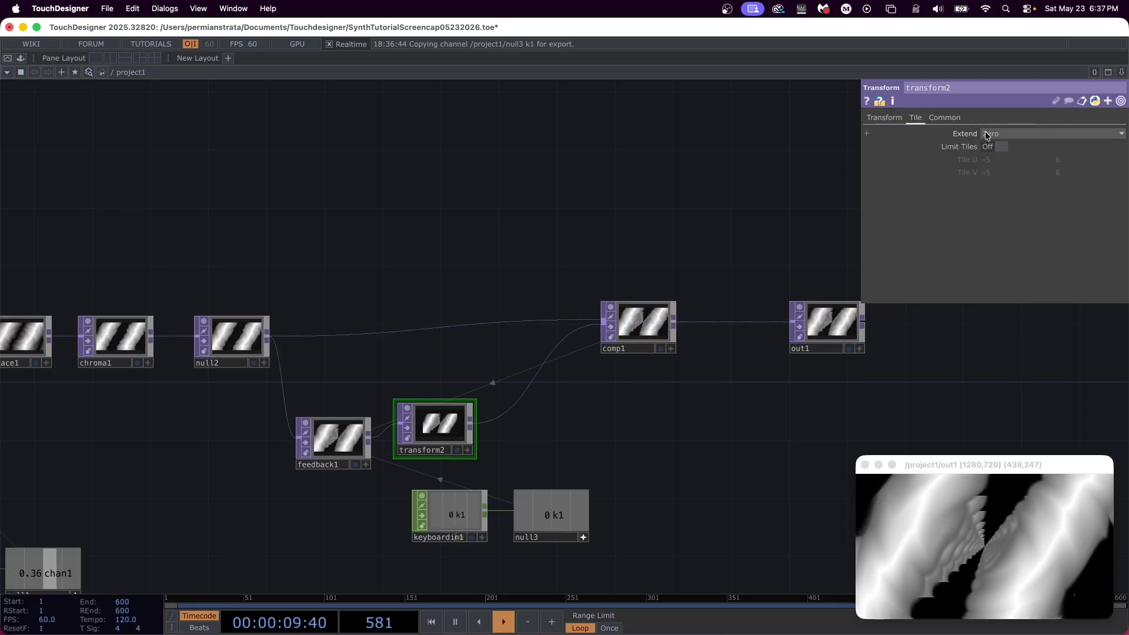
pyautogui.click(1005, 133)
pyautogui.click(1000, 182)
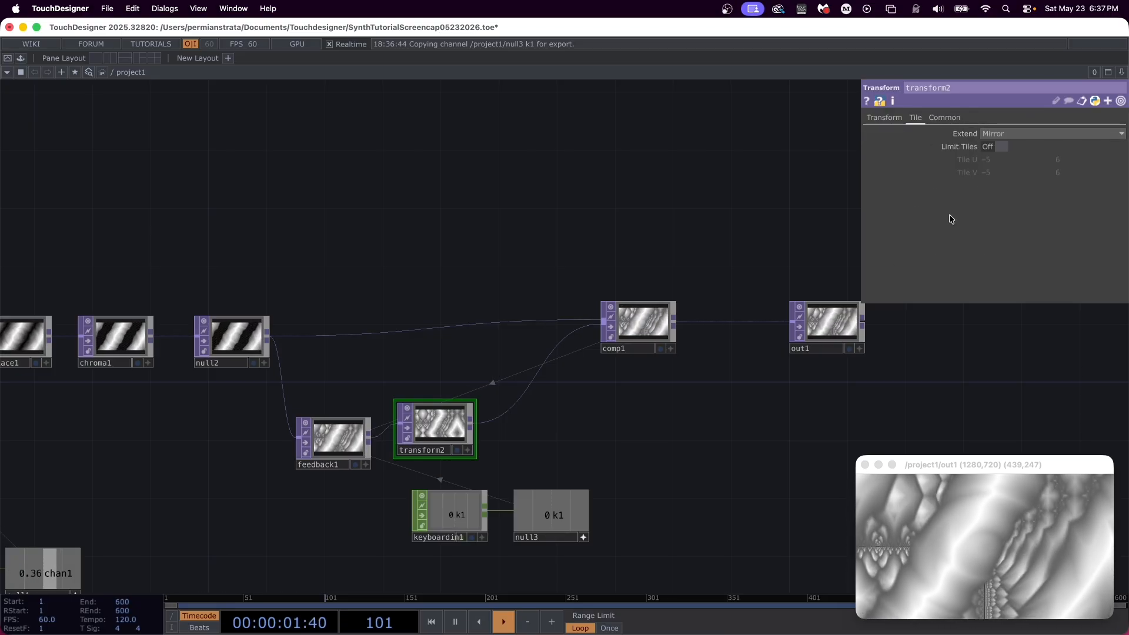
# Step: Line transform2 up beside feedback1 and move comp1 closer to out1 to make room in the feedback row
pyautogui.scroll(3, 518, 452)
pyautogui.moveTo(391, 407); pyautogui.dragTo(366, 429)
pyautogui.moveTo(707, 257); pyautogui.dragTo(799, 259)
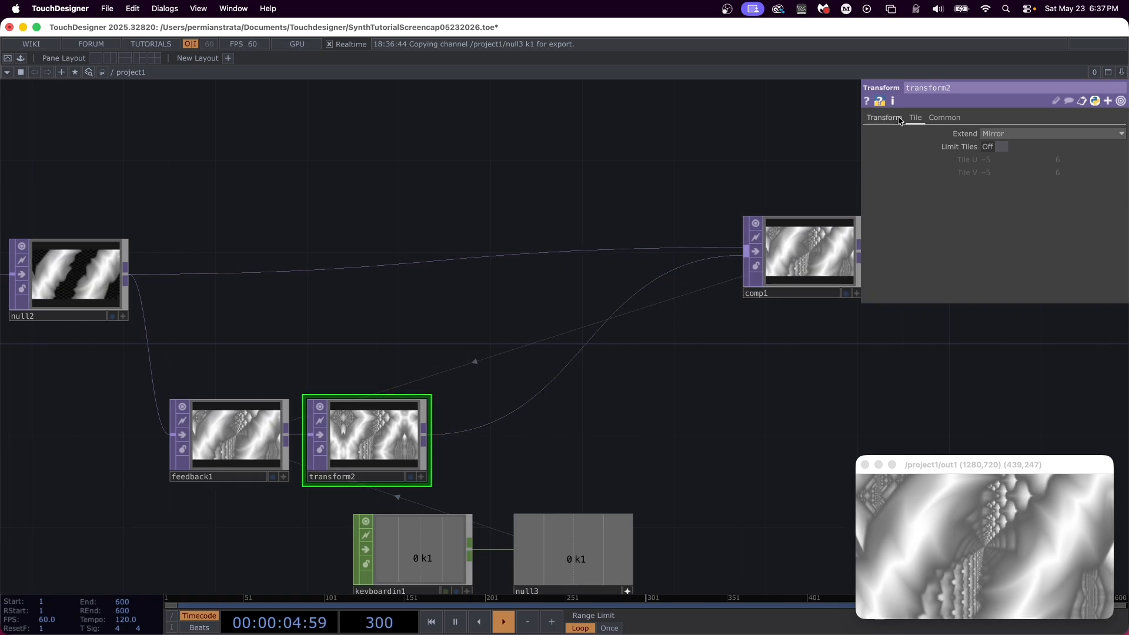
# Step: Animate transform2's translation with the expressions absTime.seconds * -0.025 for tx and absTime.seconds * -0.01 for ty
pyautogui.click(884, 117)
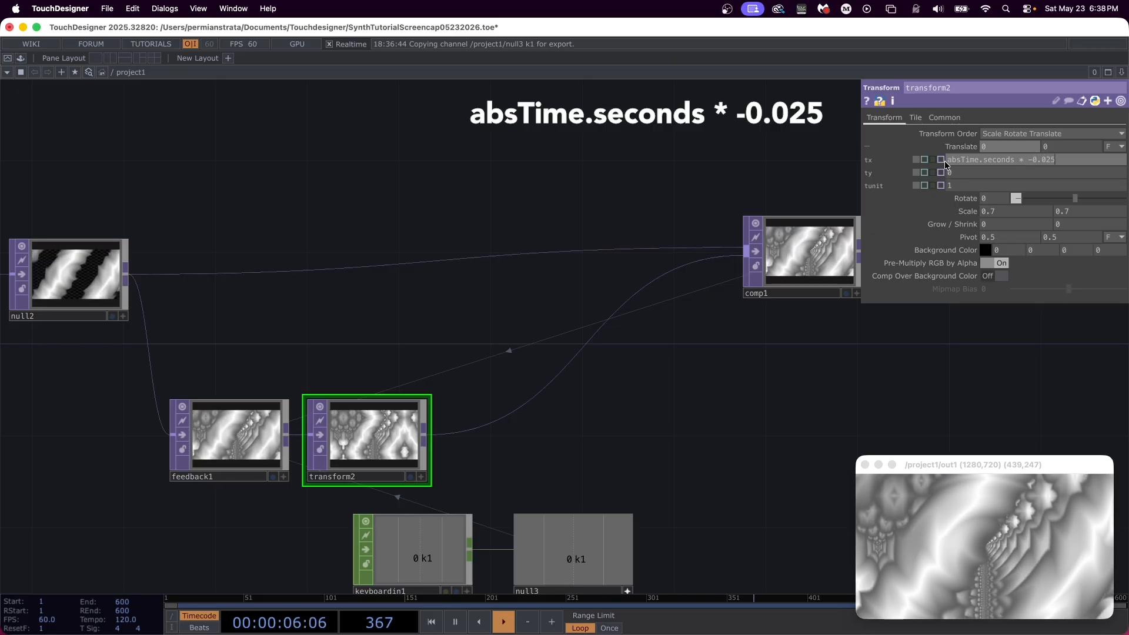
pyautogui.press('Return')
pyautogui.moveTo(1068, 158); pyautogui.dragTo(952, 173)
pyautogui.click(981, 171)
pyautogui.write('absTime.seconds * -0.025')
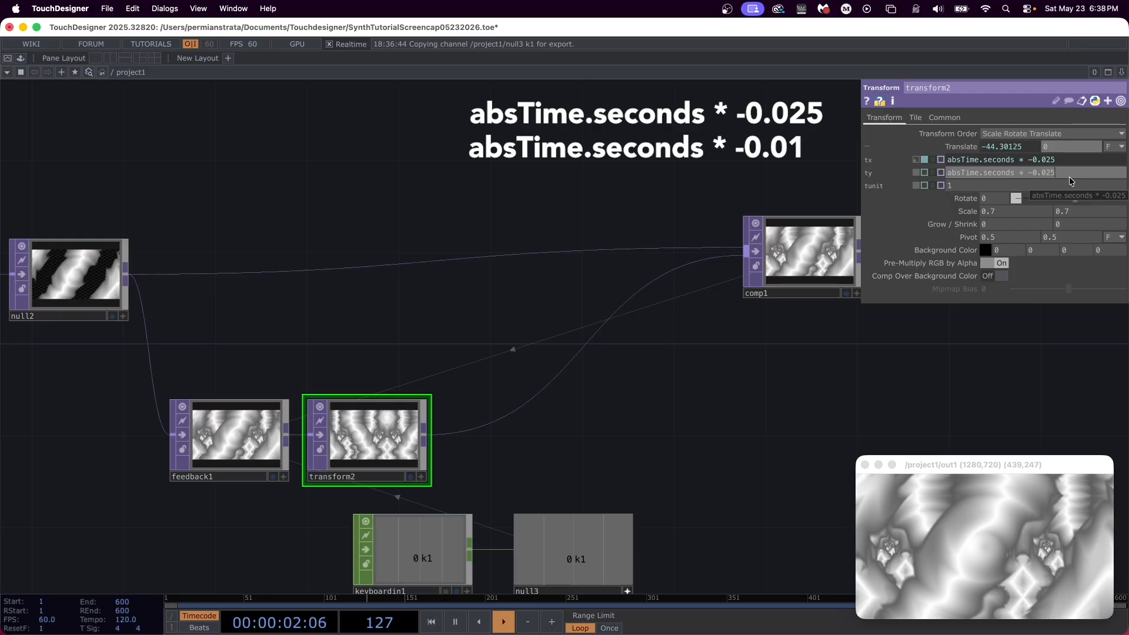
pyautogui.press('BackSpace')
pyautogui.press('BackSpace')
pyautogui.write('1')
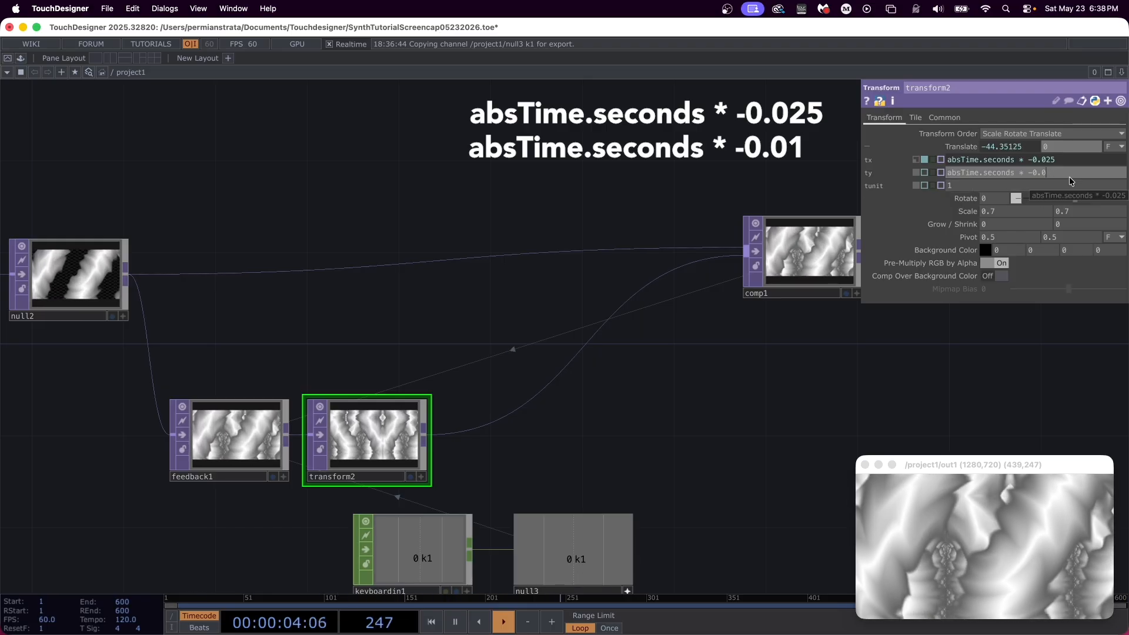
pyautogui.press('Return')
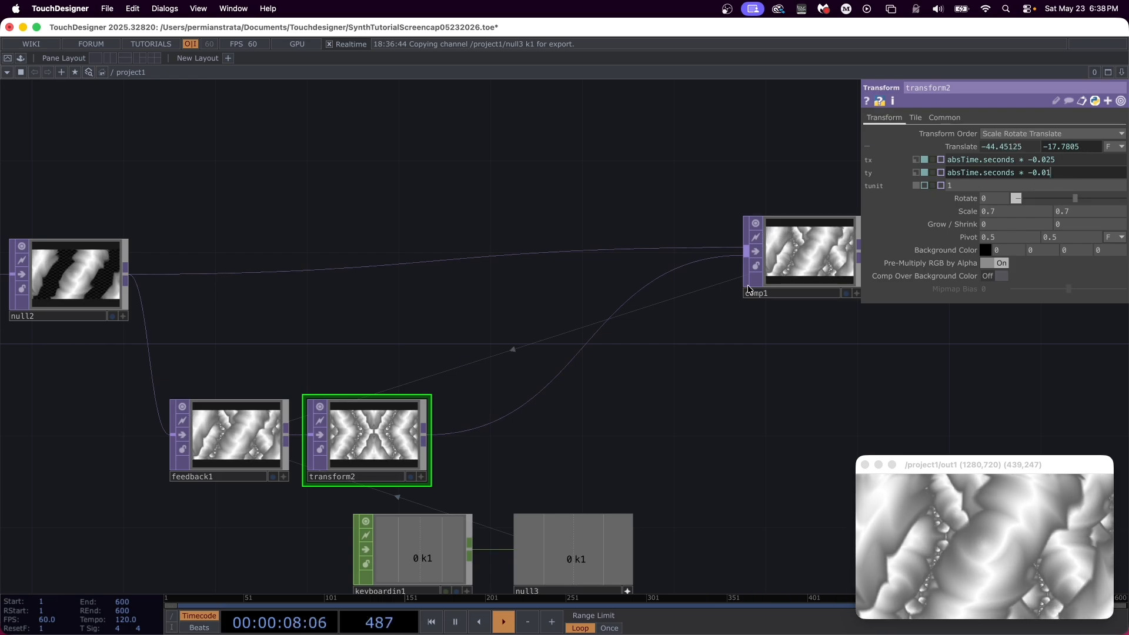
# Step: Insert a Level TOP between transform2 and comp1 and line it up beside transform2
pyautogui.rightClick(467, 415)
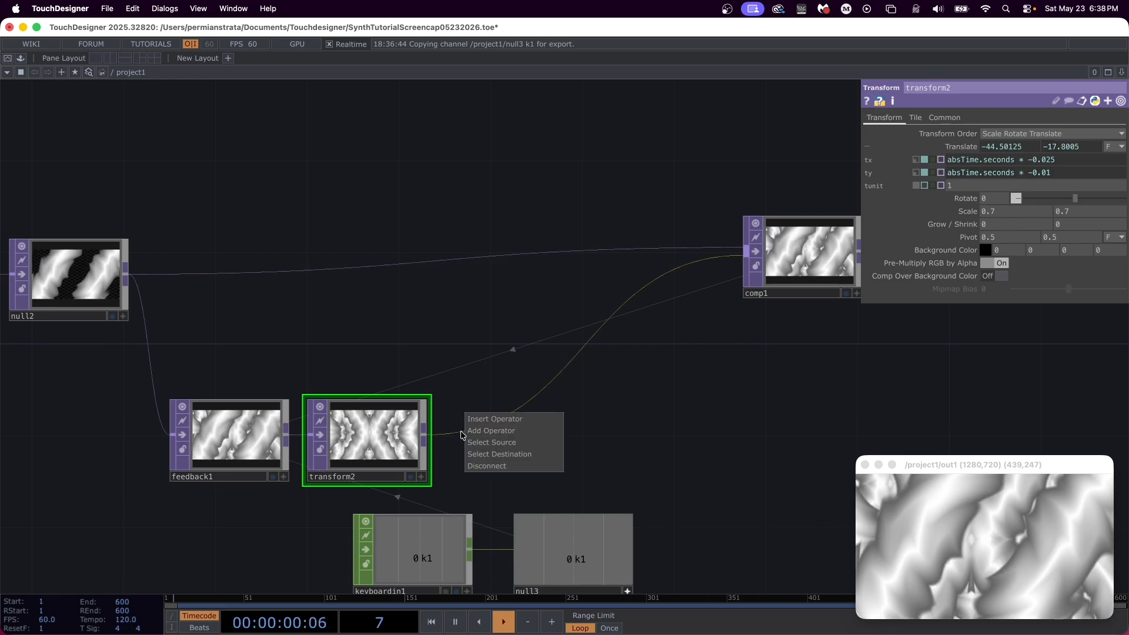
pyautogui.click(497, 420)
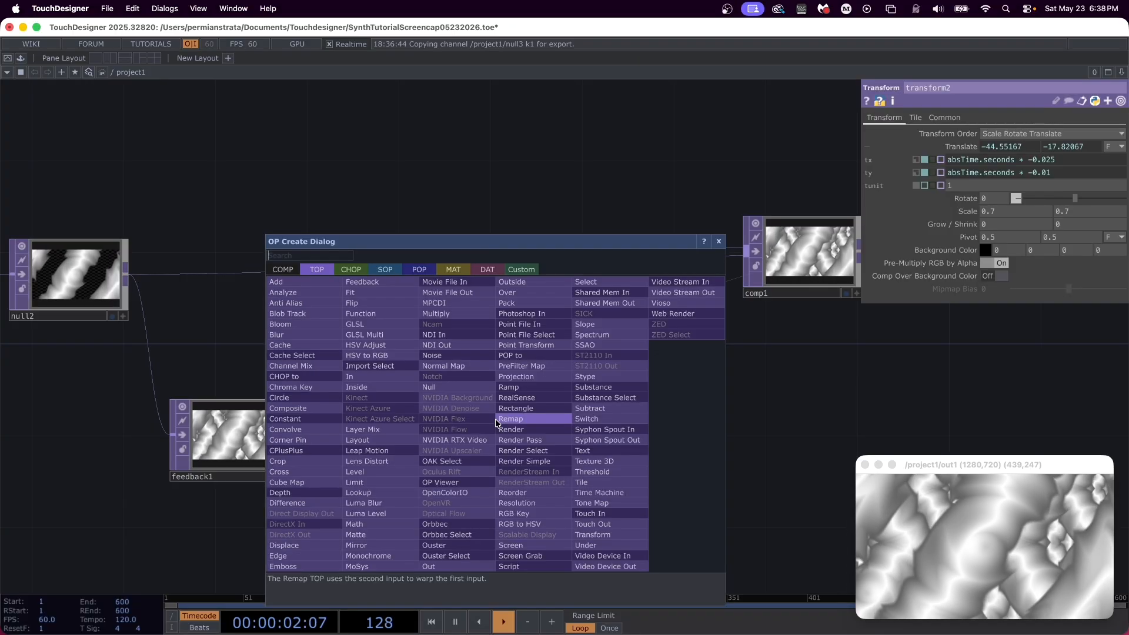
pyautogui.write('level')
pyautogui.press('Return')
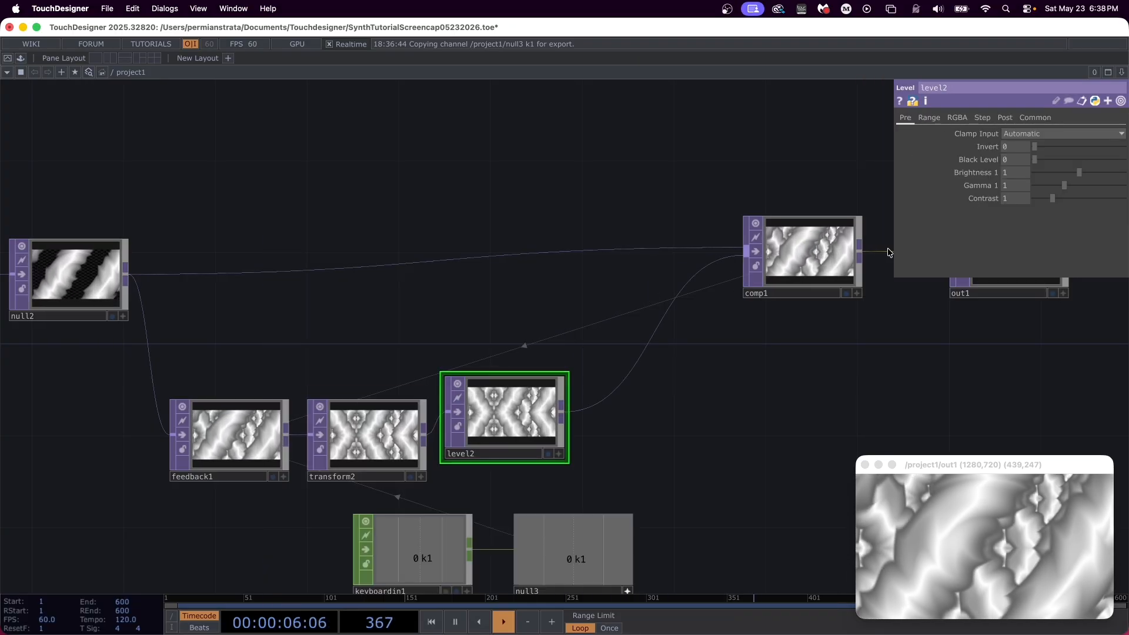
pyautogui.moveTo(514, 412); pyautogui.dragTo(508, 445)
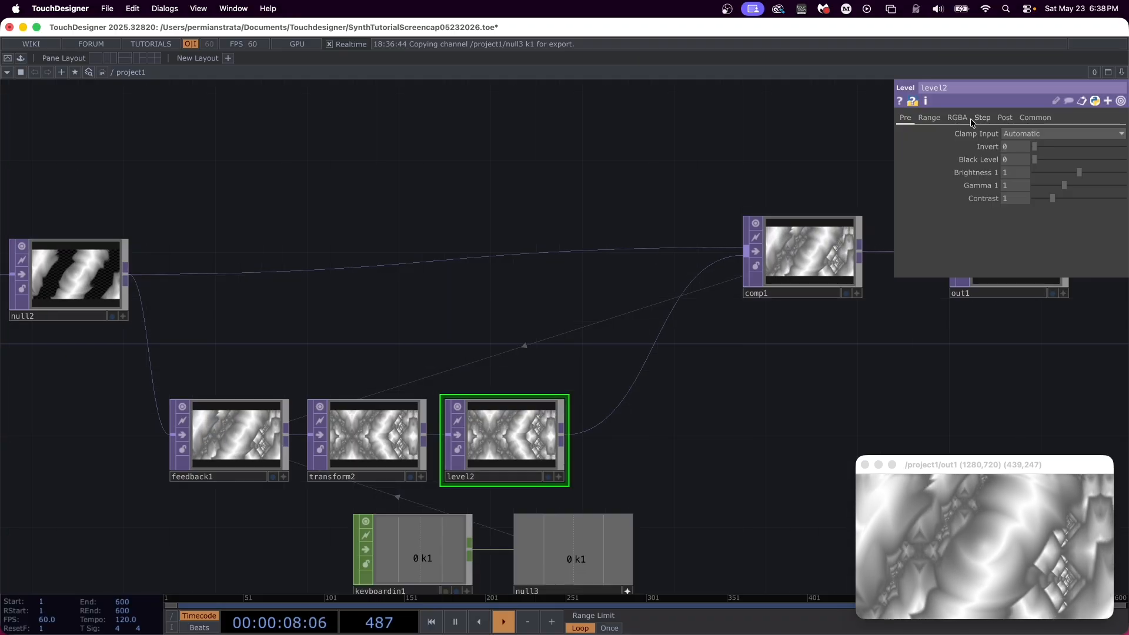
# Step: Set level2's post Opacity to 0.75
pyautogui.click(1005, 117)
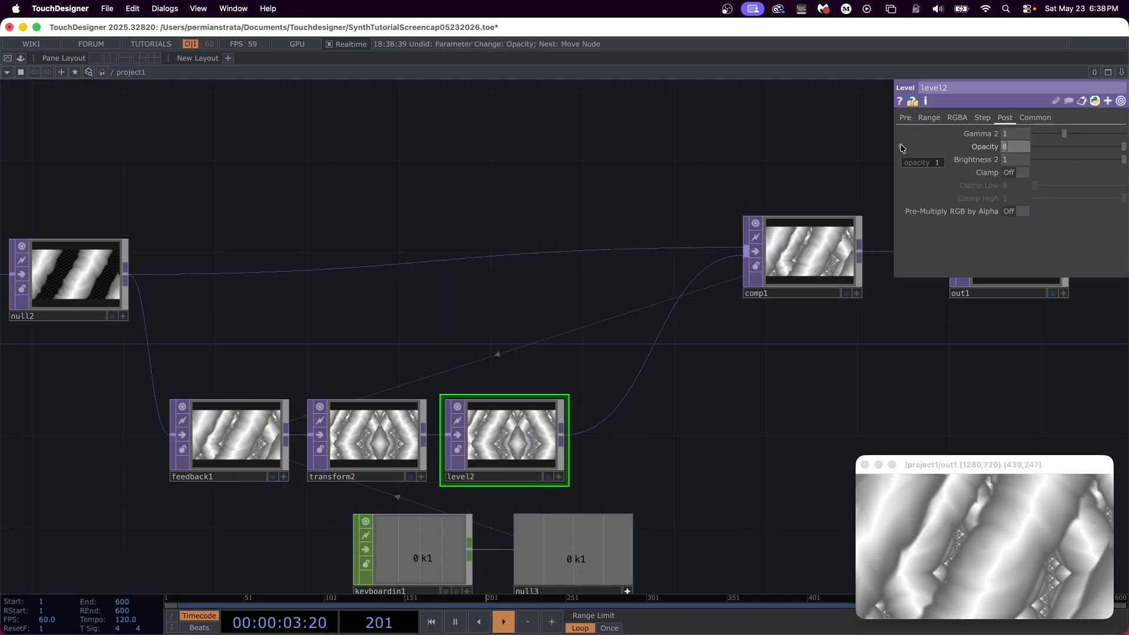
pyautogui.write('.75')
pyautogui.press('Return')
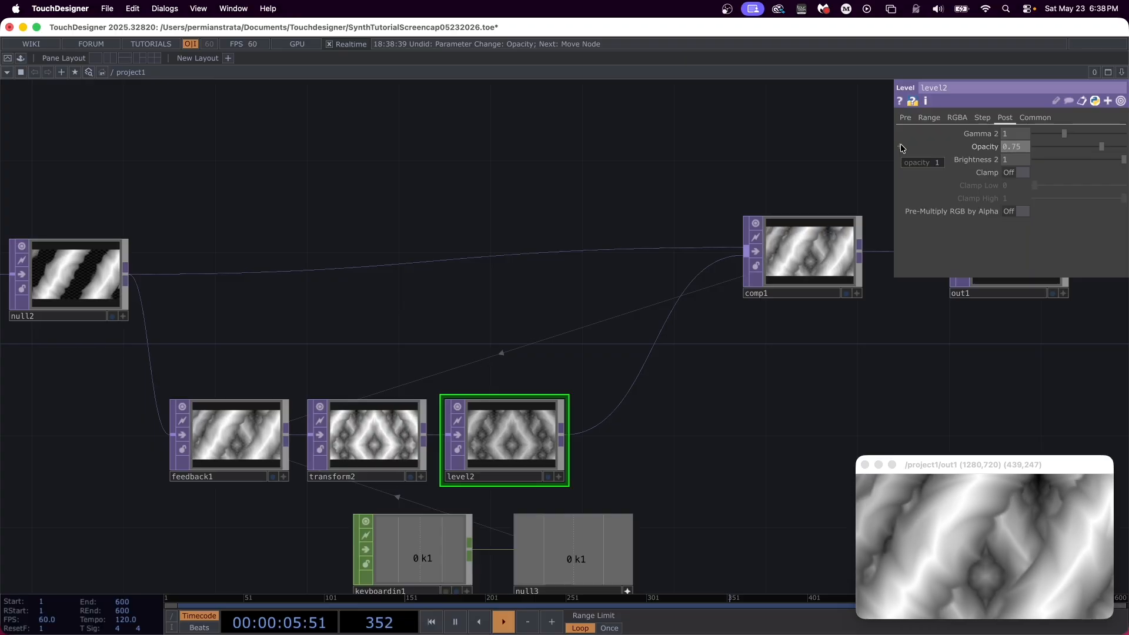
# Step: Insert a Flip TOP beside level2, ahead of comp1, and turn on both Flip X and Flip Y
pyautogui.rightClick(612, 419)
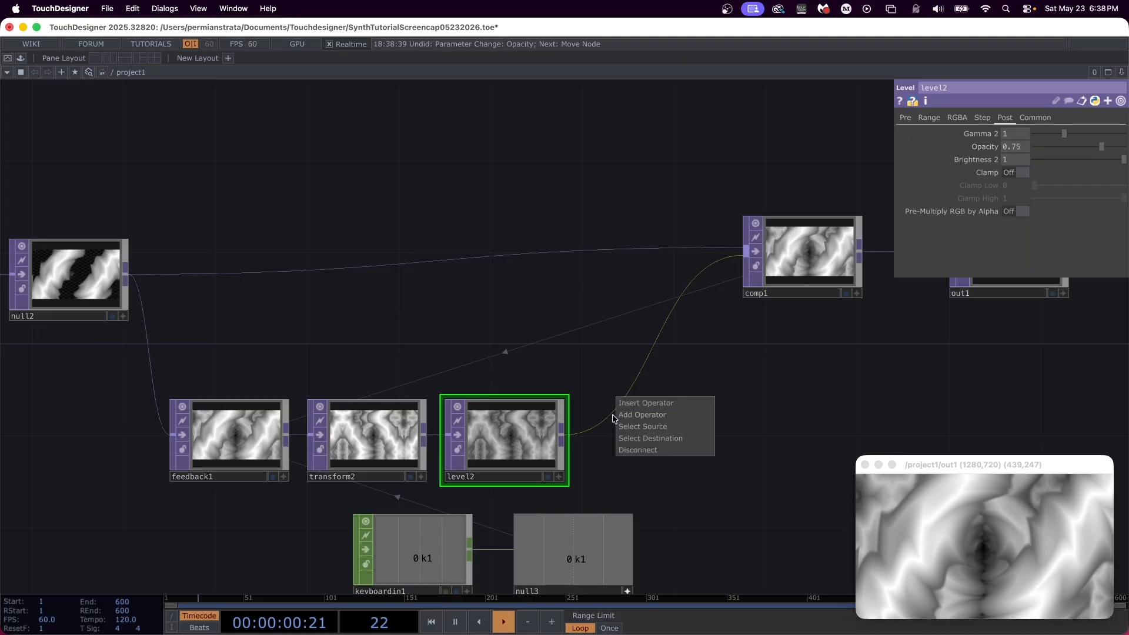
pyautogui.click(628, 403)
pyautogui.write('flip')
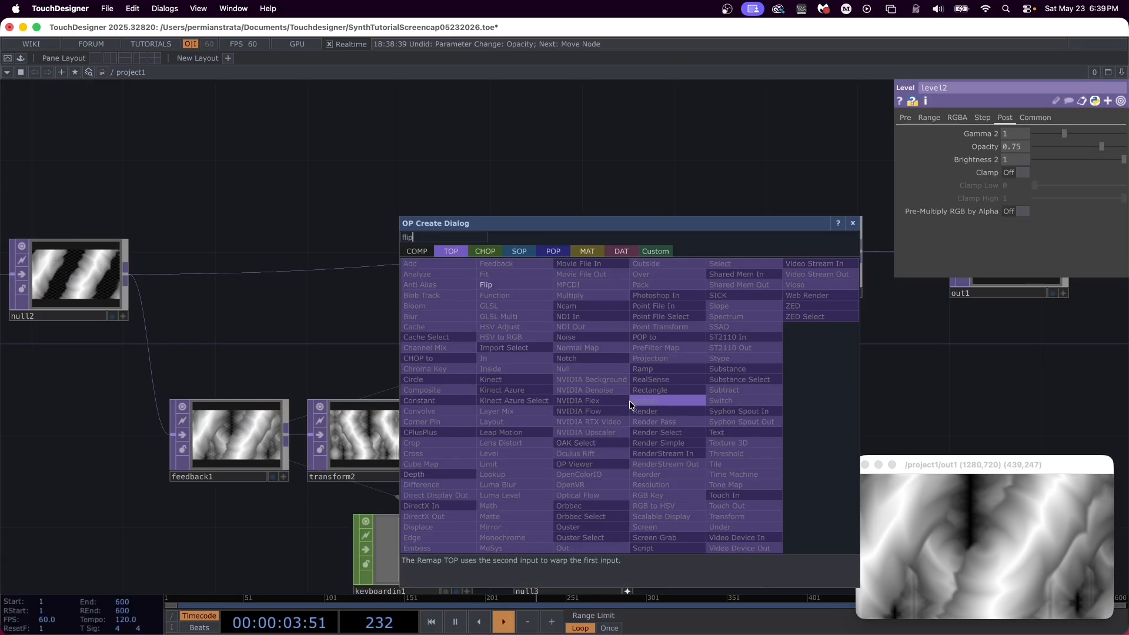
pyautogui.press('Return')
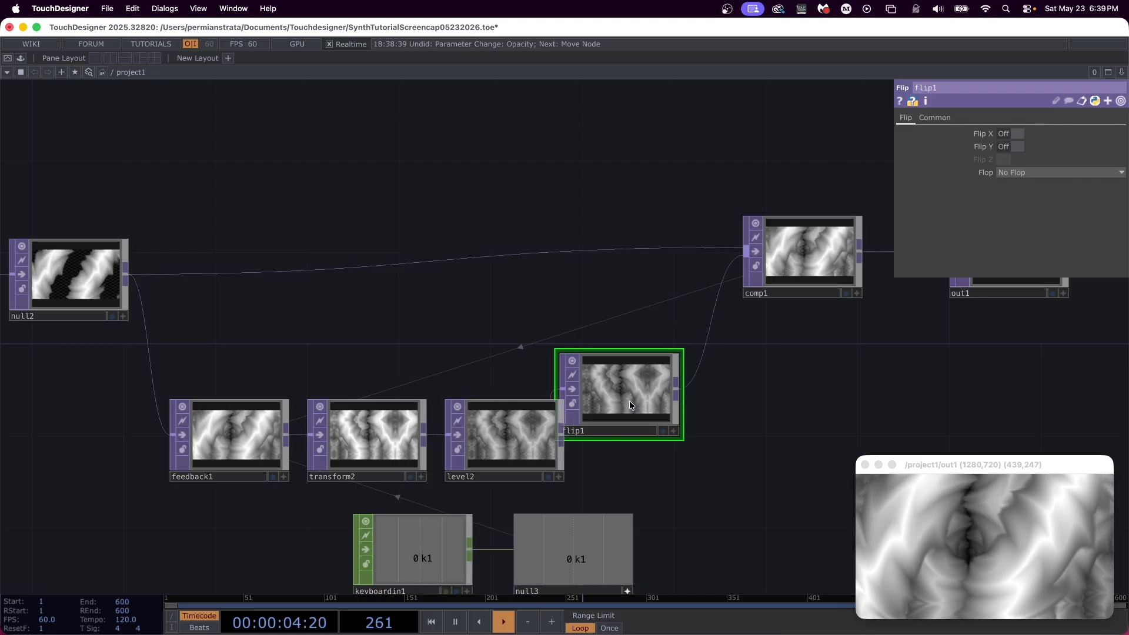
pyautogui.moveTo(624, 398); pyautogui.dragTo(656, 436)
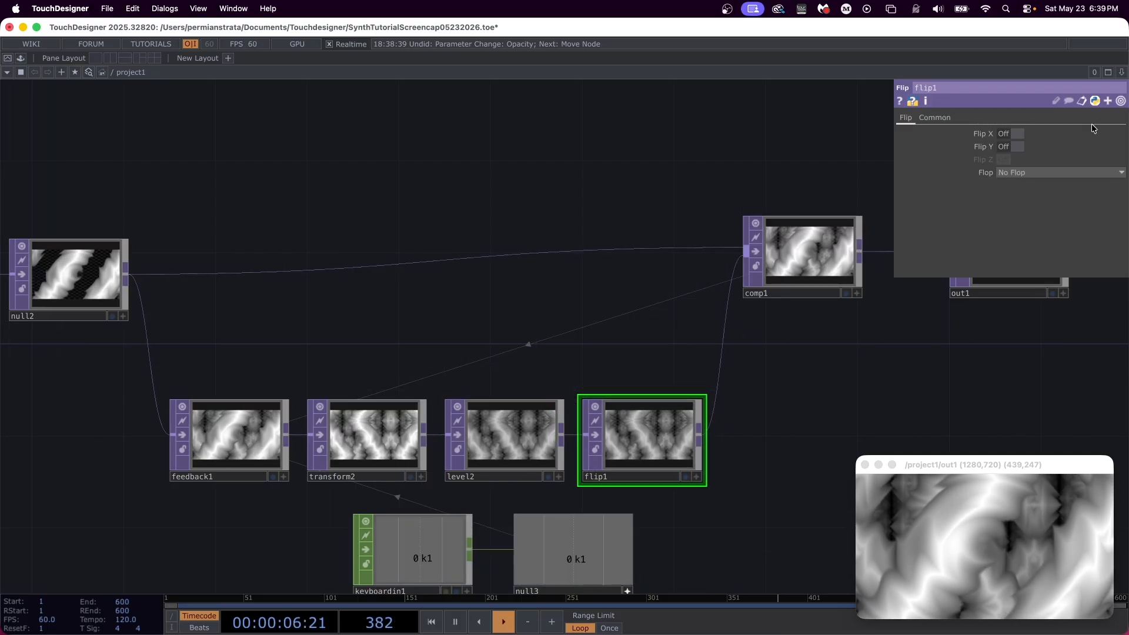
pyautogui.click(1016, 133)
pyautogui.click(1013, 145)
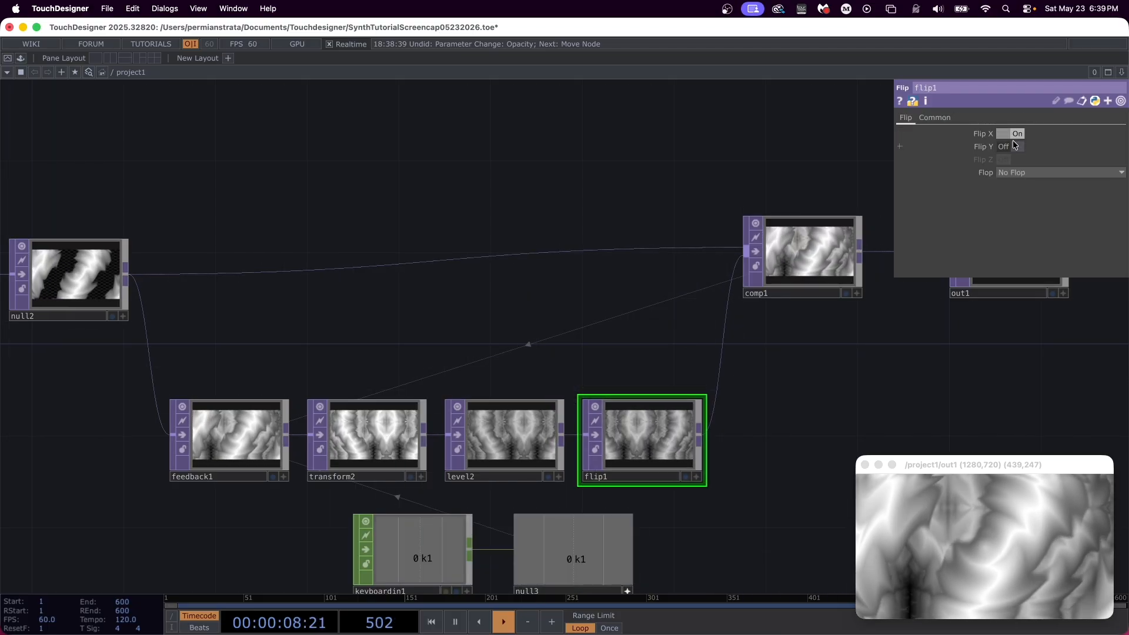
# Step: Move out1 and comp1 farther along the network to leave room after flip1
pyautogui.moveTo(865, 419); pyautogui.dragTo(522, 424)
pyautogui.moveTo(638, 294); pyautogui.dragTo(954, 311)
pyautogui.moveTo(439, 254); pyautogui.dragTo(715, 277)
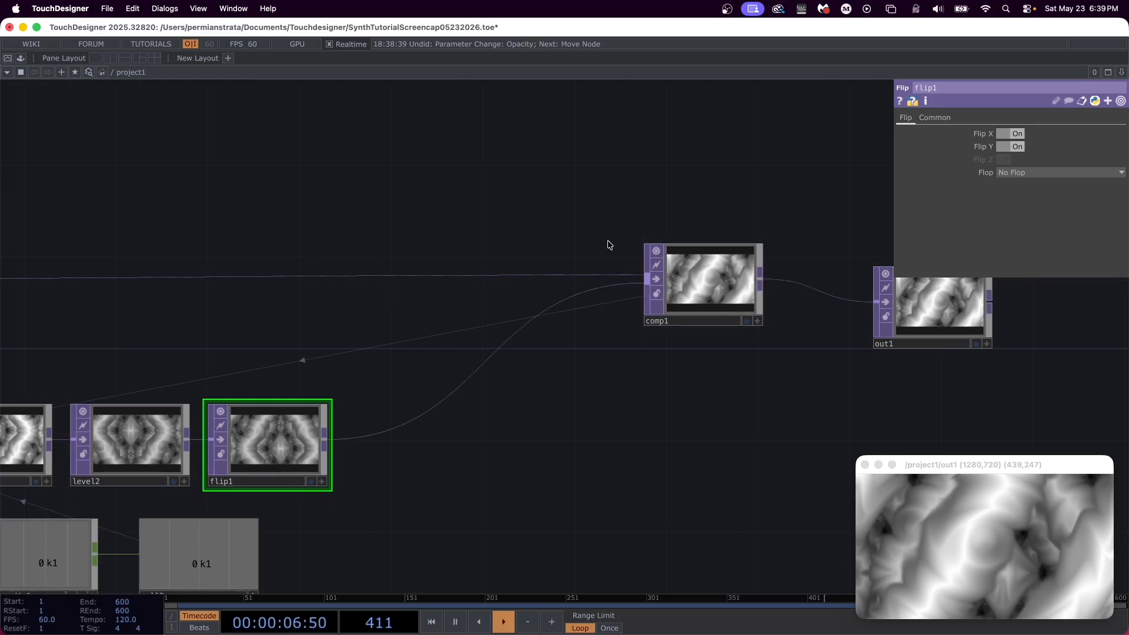
# Step: Insert a Cache TOP beside flip1, ahead of comp1, and set its Cache Size to 12
pyautogui.rightClick(365, 438)
pyautogui.click(394, 422)
pyautogui.write('cache')
pyautogui.press('Return')
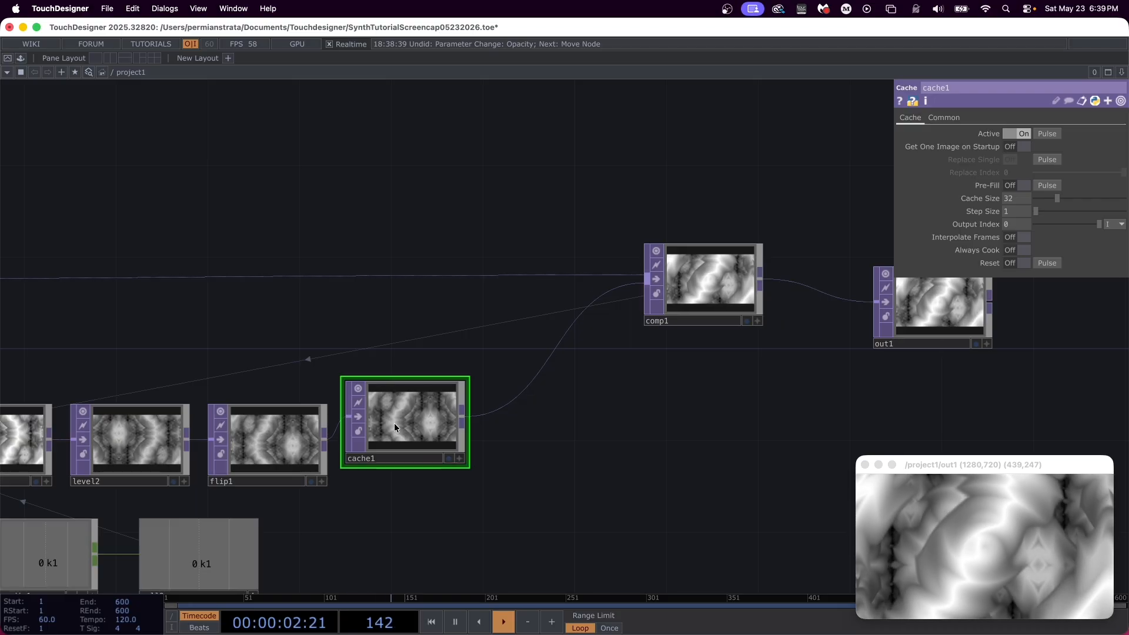
pyautogui.click(415, 459)
pyautogui.moveTo(1024, 199); pyautogui.dragTo(928, 195)
pyautogui.write('12')
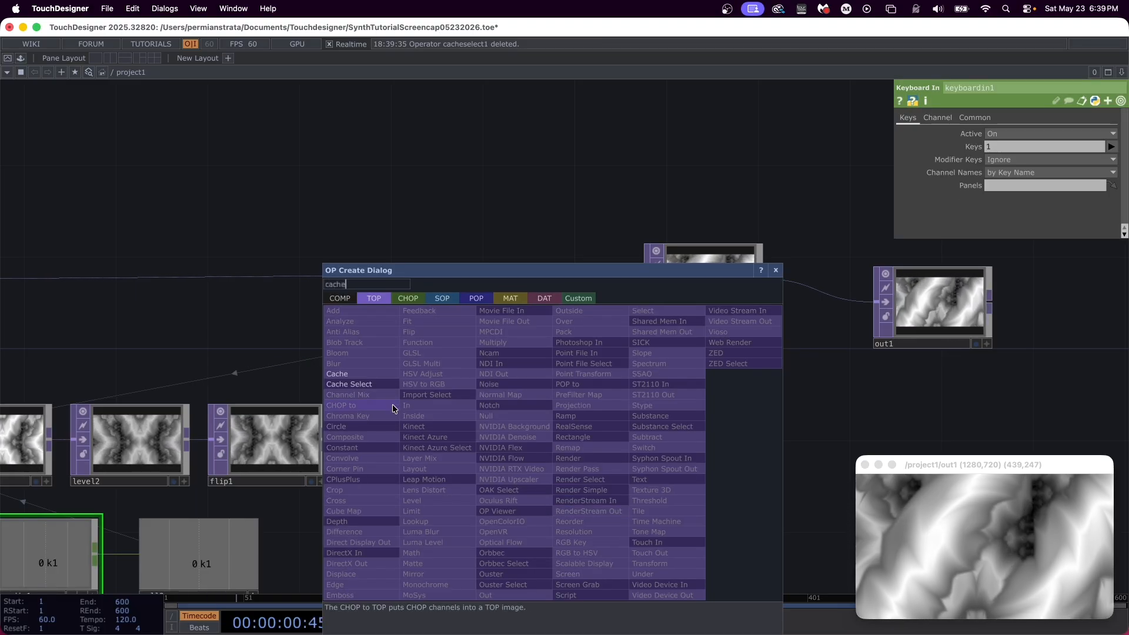
# Step: Add a Cache Select TOP beside cache1 and assign cache1 as its Cache TOP
pyautogui.click(364, 375)
pyautogui.click(633, 462)
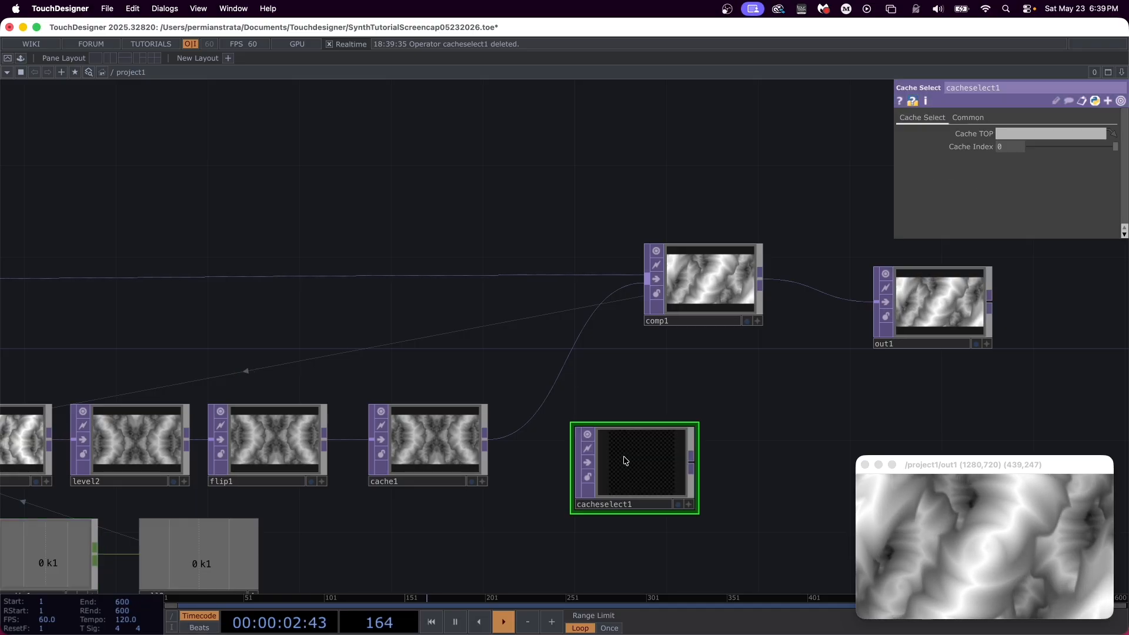
pyautogui.moveTo(430, 459); pyautogui.dragTo(635, 459)
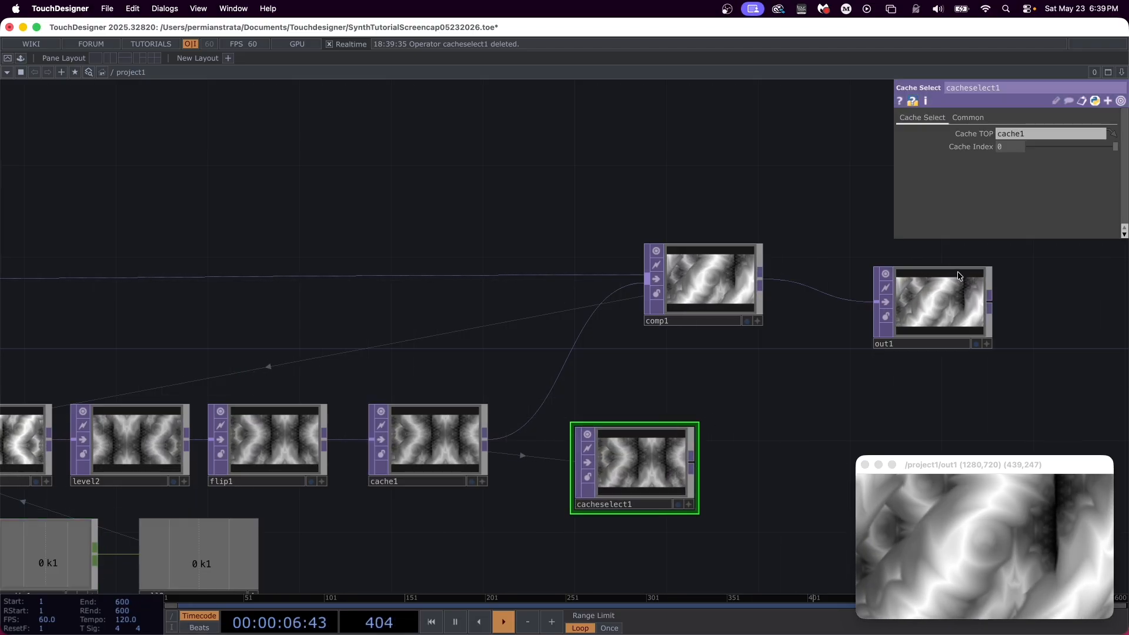
# Step: Set cacheselect1's Cache Index to -11 and wire it into comp1 in place of cache1
pyautogui.moveTo(997, 147); pyautogui.dragTo(913, 152)
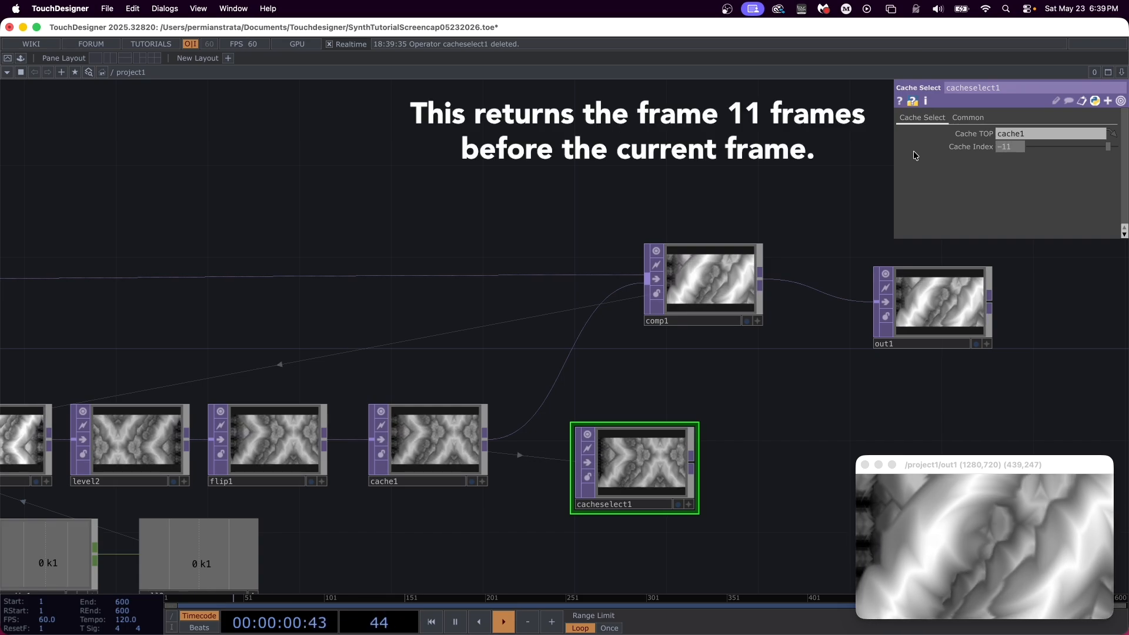
pyautogui.click(690, 448)
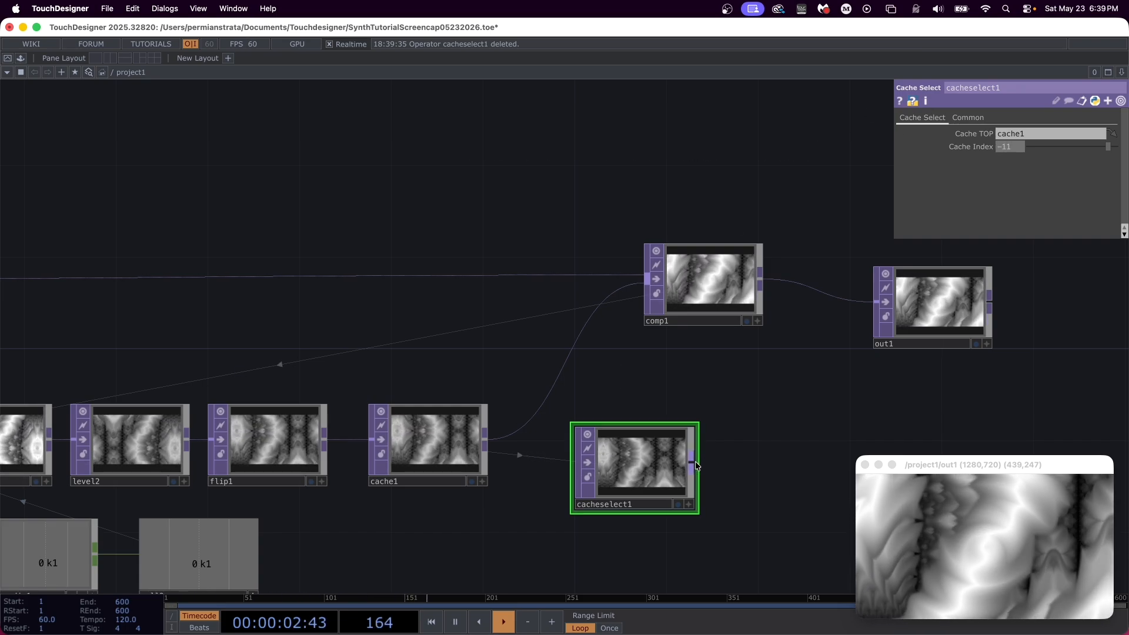
pyautogui.click(586, 328)
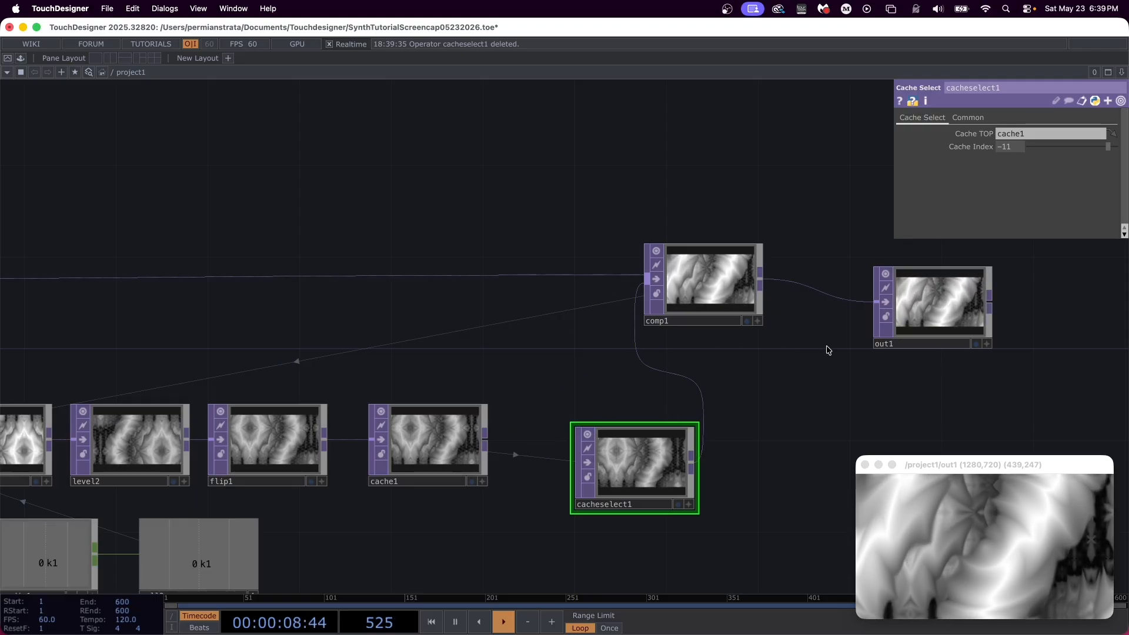
# Step: Move out1 away from comp1 and insert a Lookup TOP between them, placed beside comp1
pyautogui.moveTo(847, 369); pyautogui.dragTo(276, 347)
pyautogui.moveTo(395, 279); pyautogui.dragTo(816, 277)
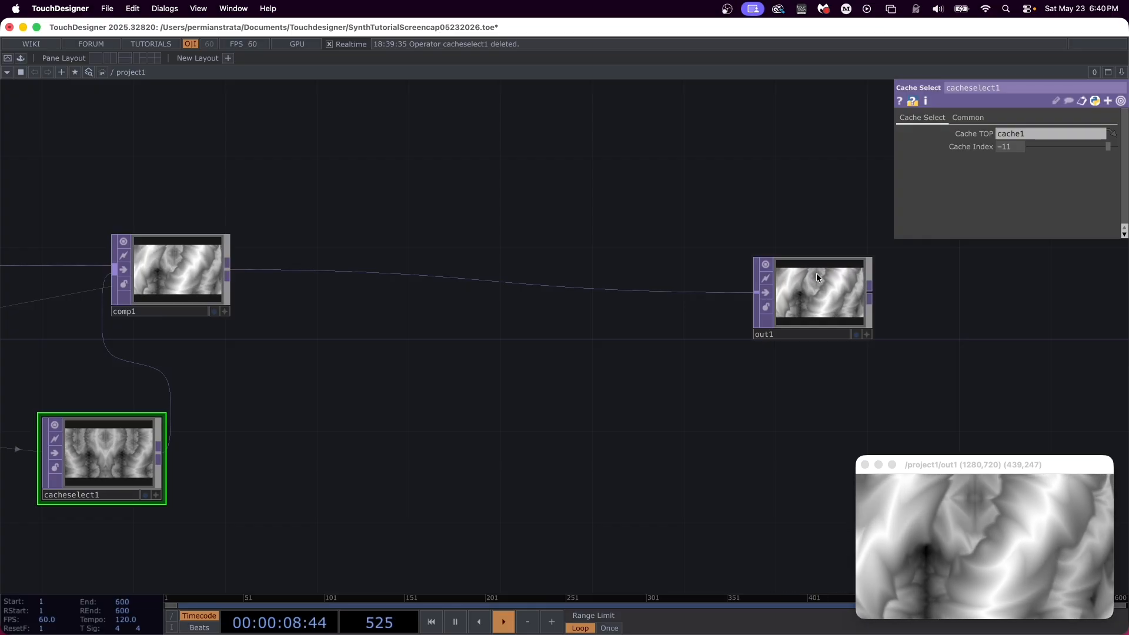
pyautogui.rightClick(323, 252)
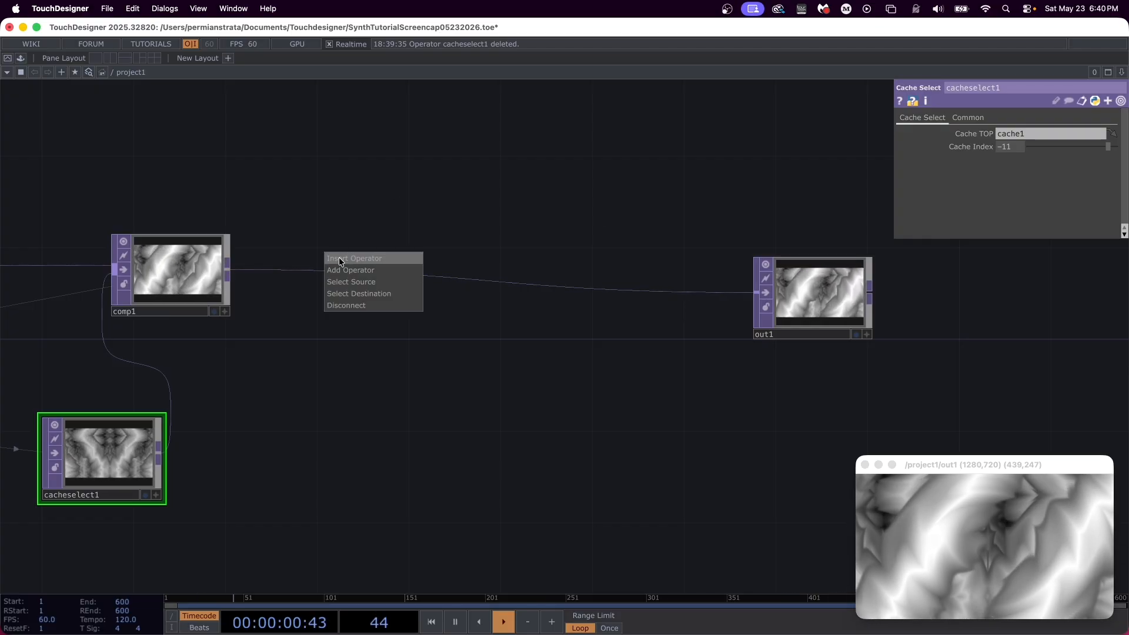
pyautogui.click(341, 255)
pyautogui.write('lookup')
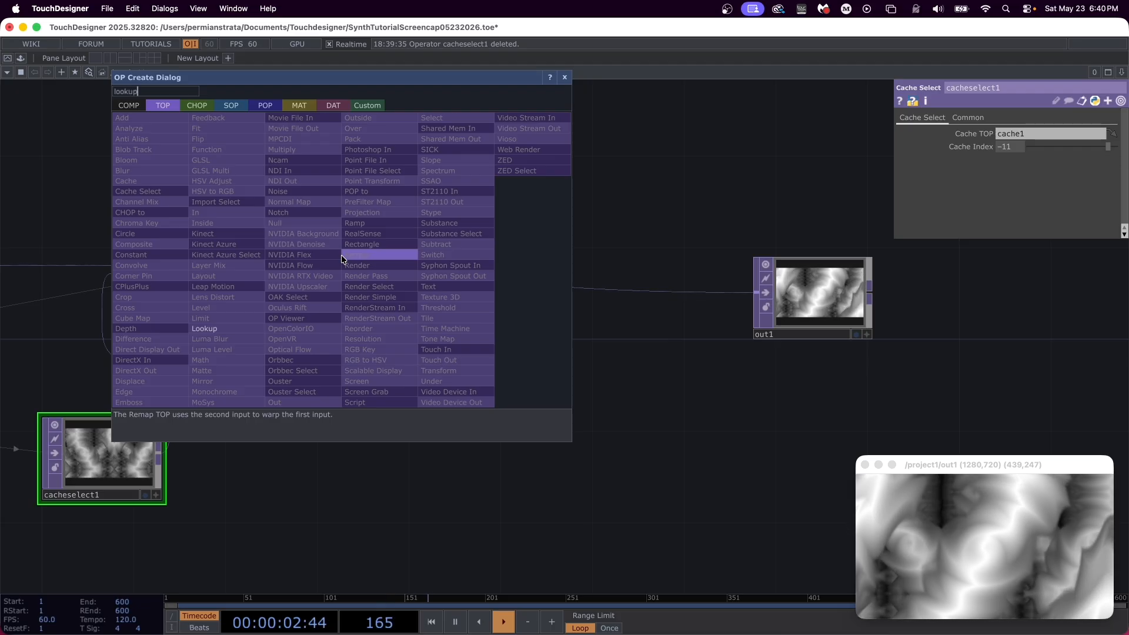
pyautogui.press('Return')
pyautogui.click(341, 255)
pyautogui.moveTo(341, 255); pyautogui.dragTo(369, 273)
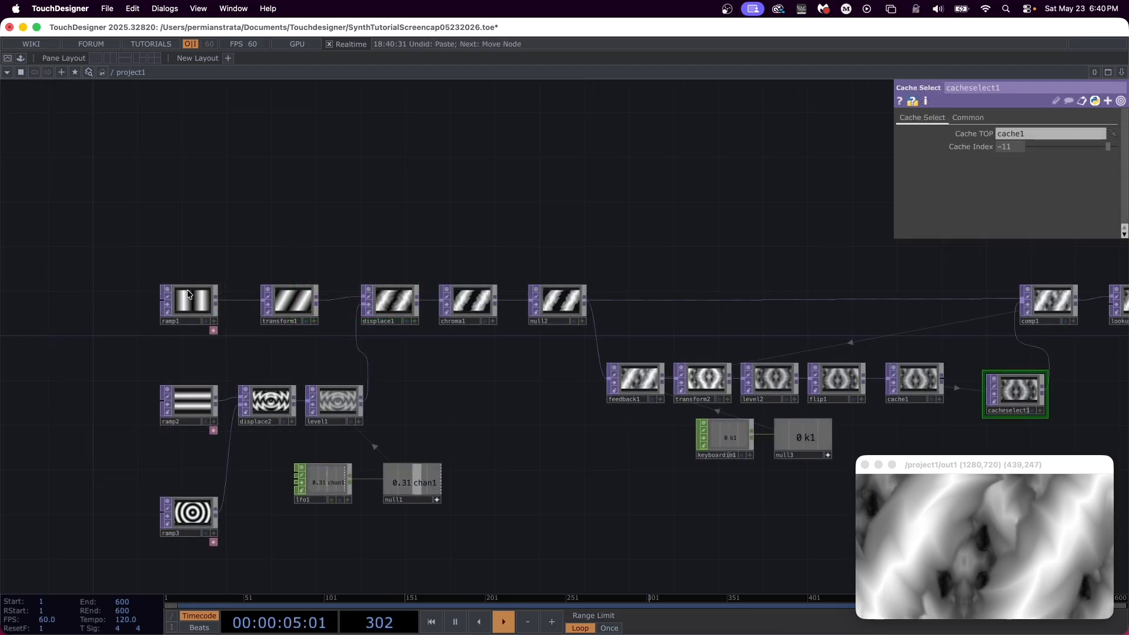
# Step: Copy the ramp1 node together with its docked keys DAT
pyautogui.click(188, 294)
pyautogui.hotkey('ctrl', 'c')
pyautogui.moveTo(626, 538); pyautogui.dragTo(442, 551)
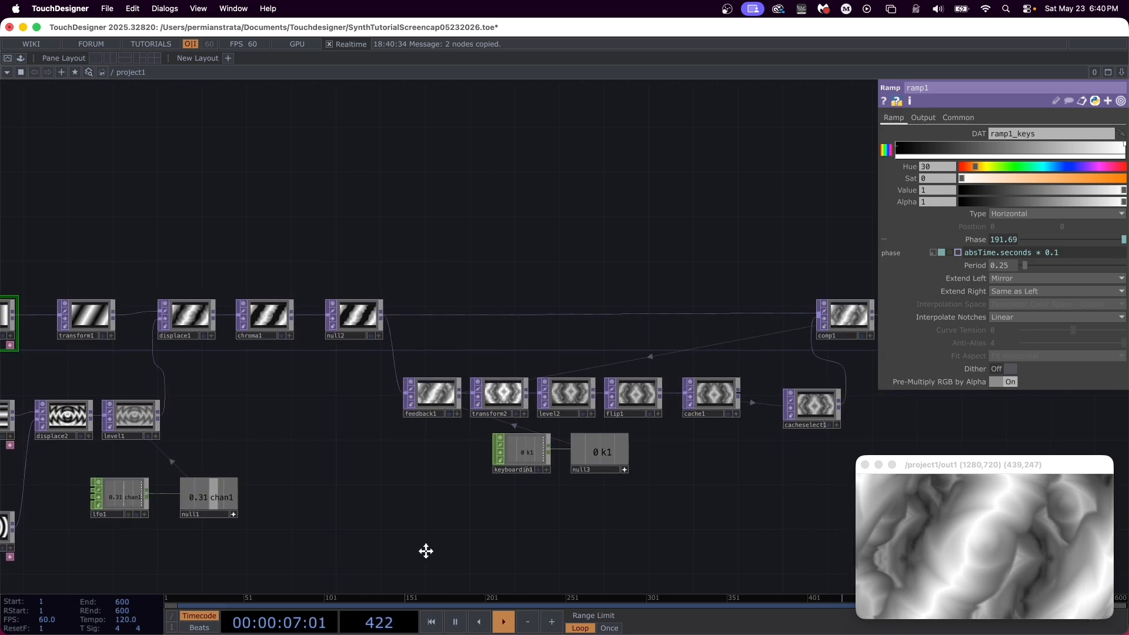
pyautogui.hscroll(10, 442, 551)
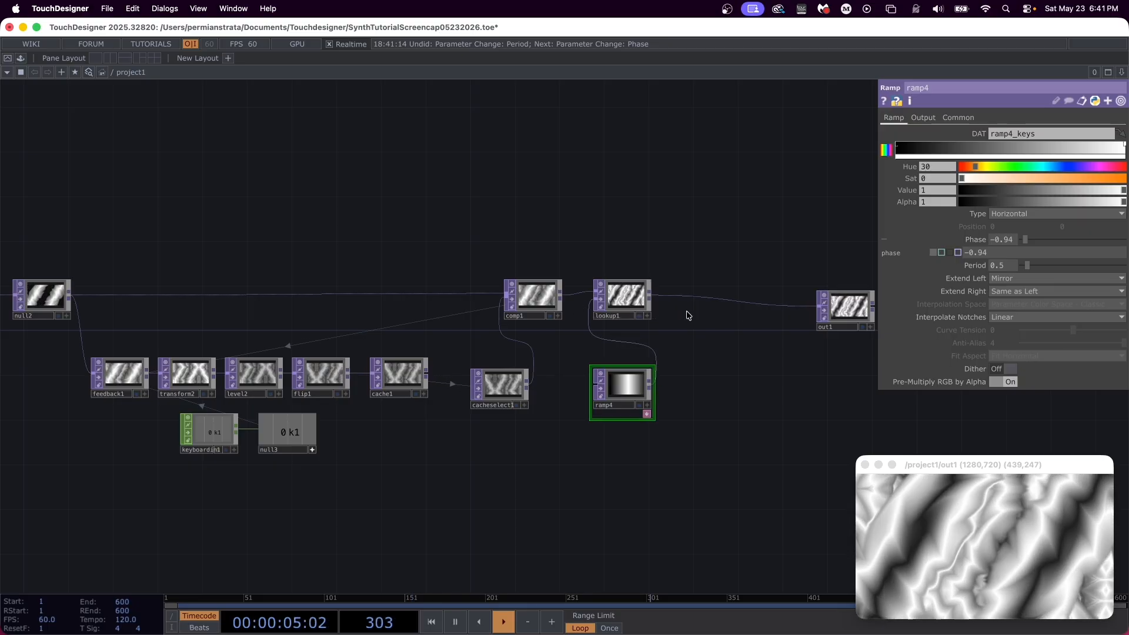
pyautogui.moveTo(718, 335); pyautogui.dragTo(542, 377)
pyautogui.scroll(4, 534, 367)
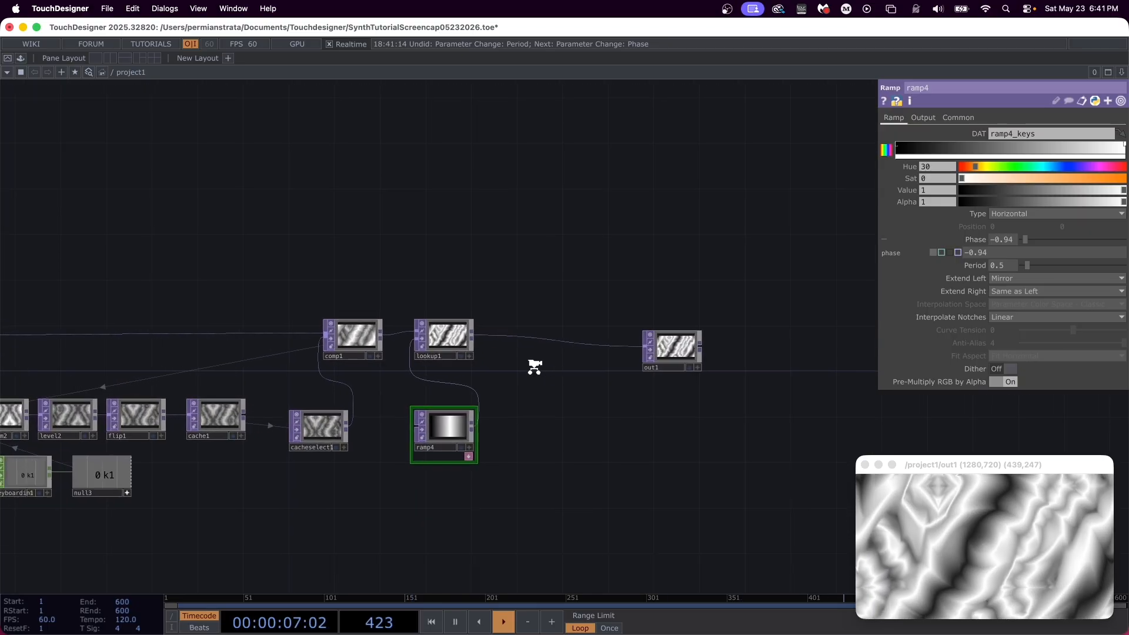
pyautogui.scroll(2, 534, 370)
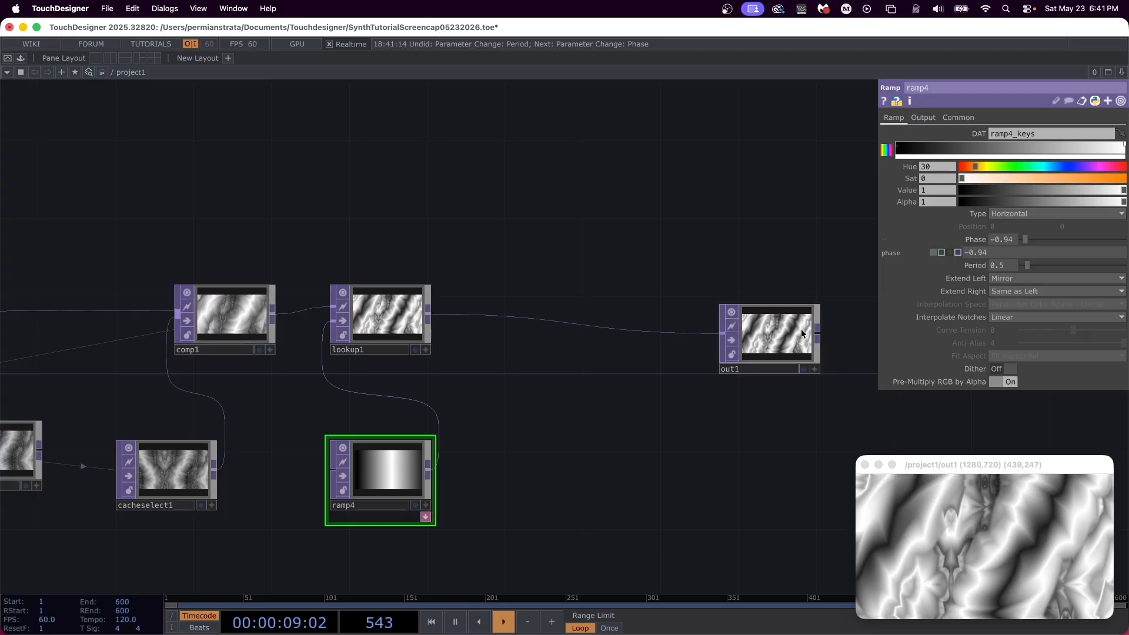
# Step: Move out1 away from lookup1, insert a Multiply TOP between them, and wire lookup1 into both Multiply inputs
pyautogui.moveTo(796, 331); pyautogui.dragTo(835, 314)
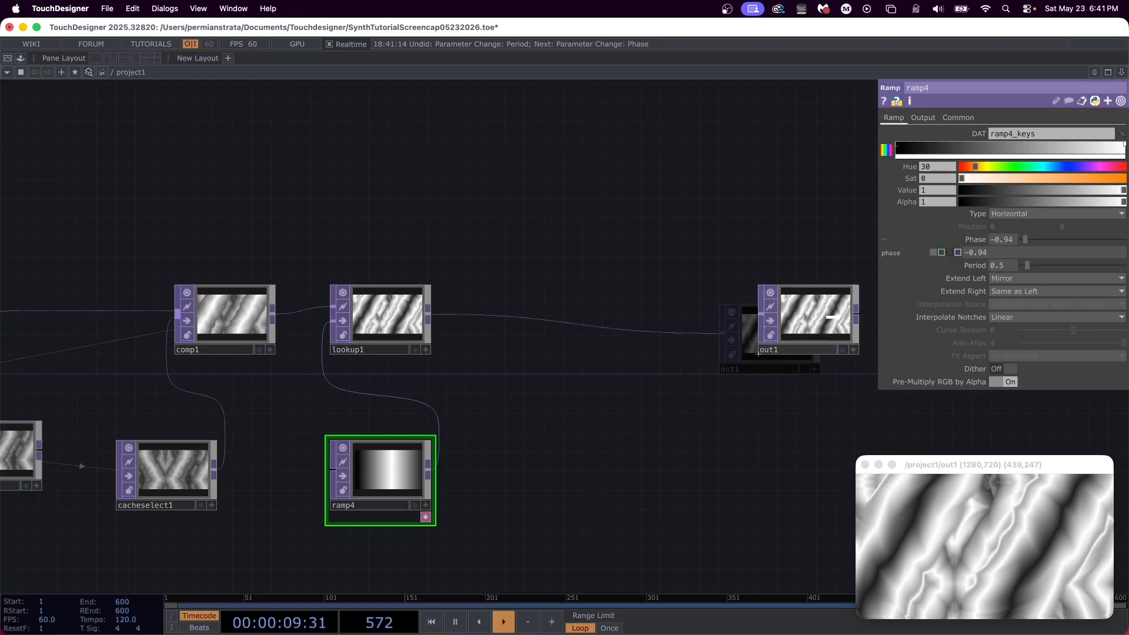
pyautogui.rightClick(507, 317)
pyautogui.click(535, 301)
pyautogui.write('multiply')
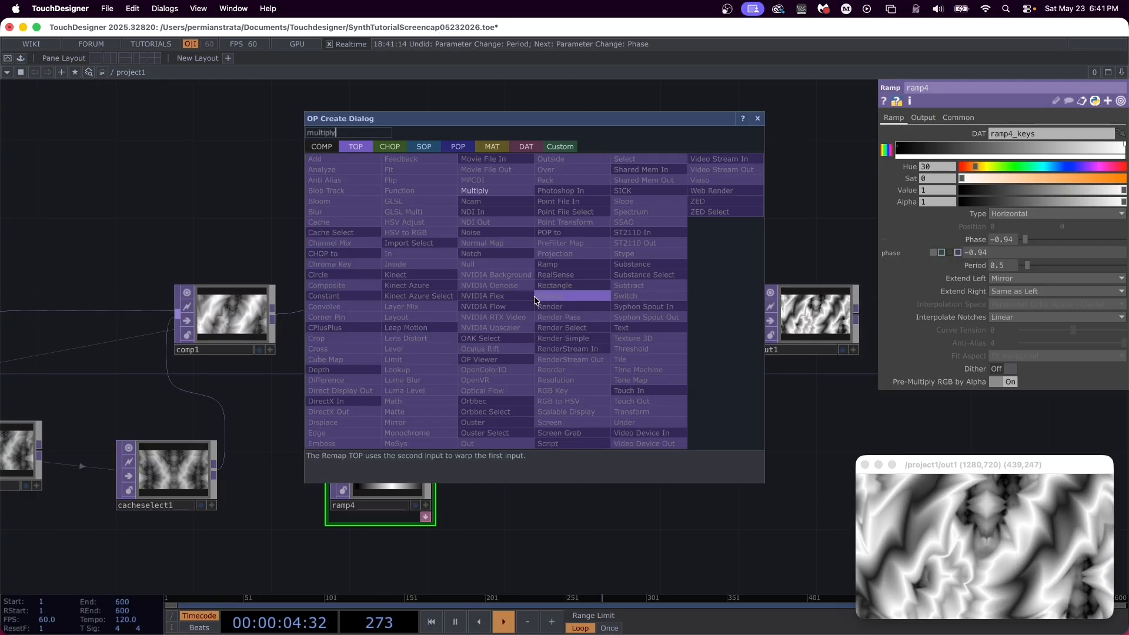
pyautogui.press('Return')
pyautogui.click(534, 295)
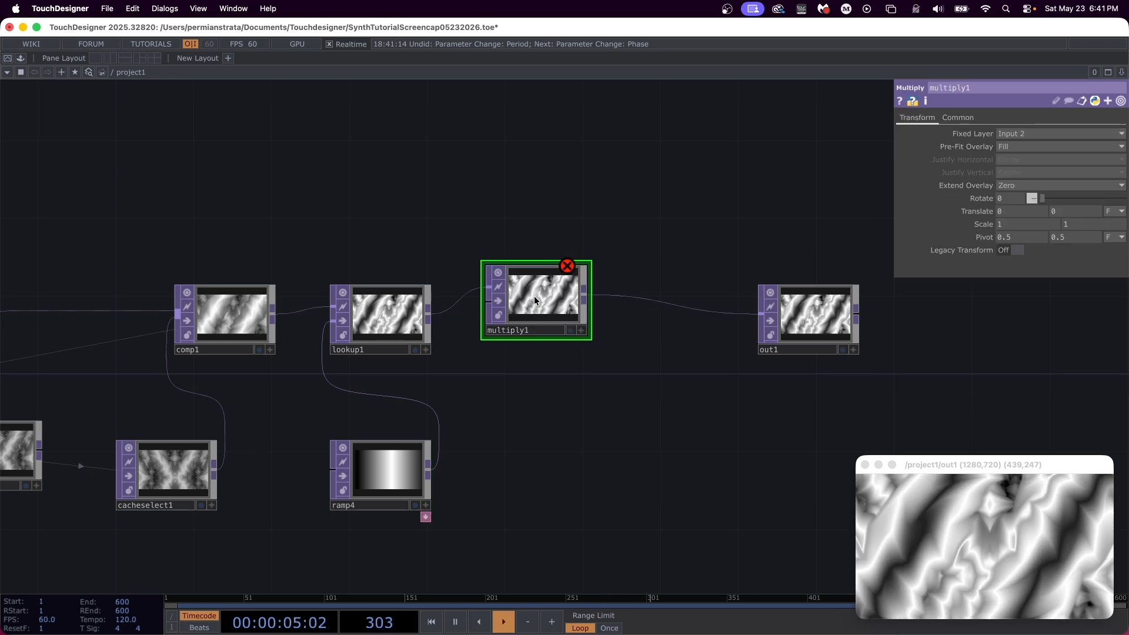
pyautogui.moveTo(535, 296); pyautogui.dragTo(536, 315)
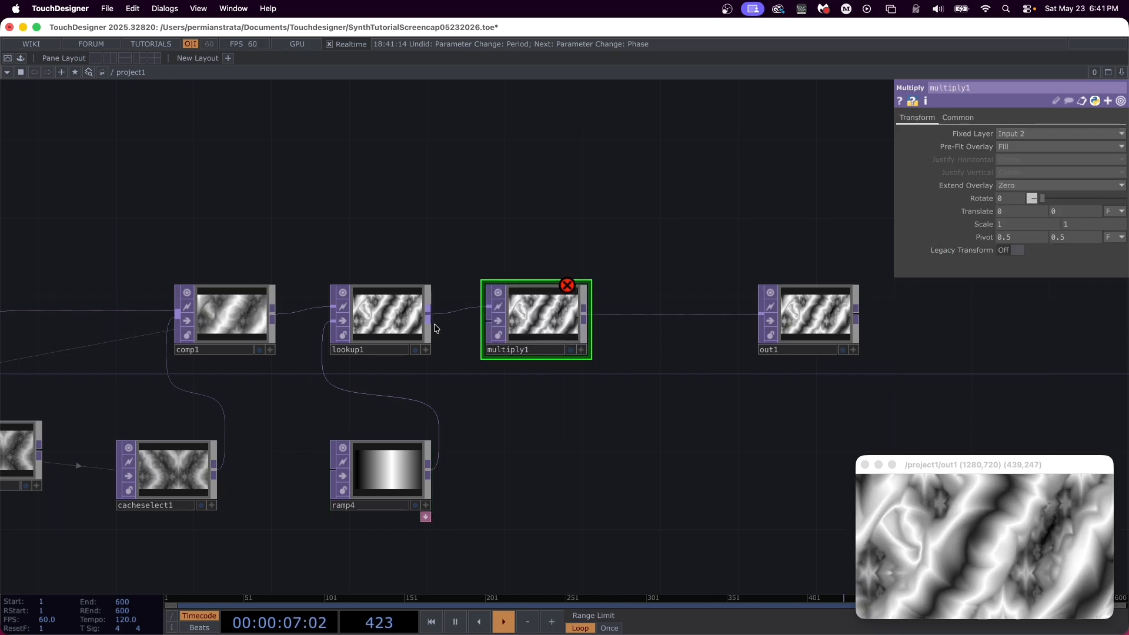
pyautogui.moveTo(432, 316); pyautogui.dragTo(488, 322)
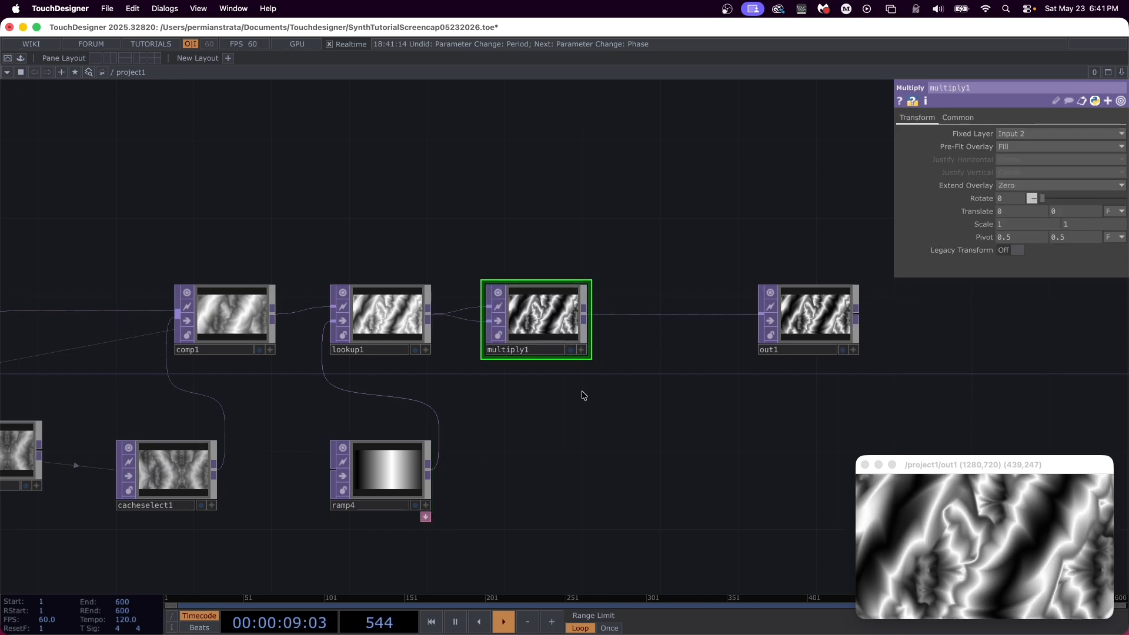
# Step: Insert a Lookup TOP between multiply1 and out1, aligned in the row, and set its Index Channel to Luminance
pyautogui.moveTo(622, 397); pyautogui.dragTo(322, 398)
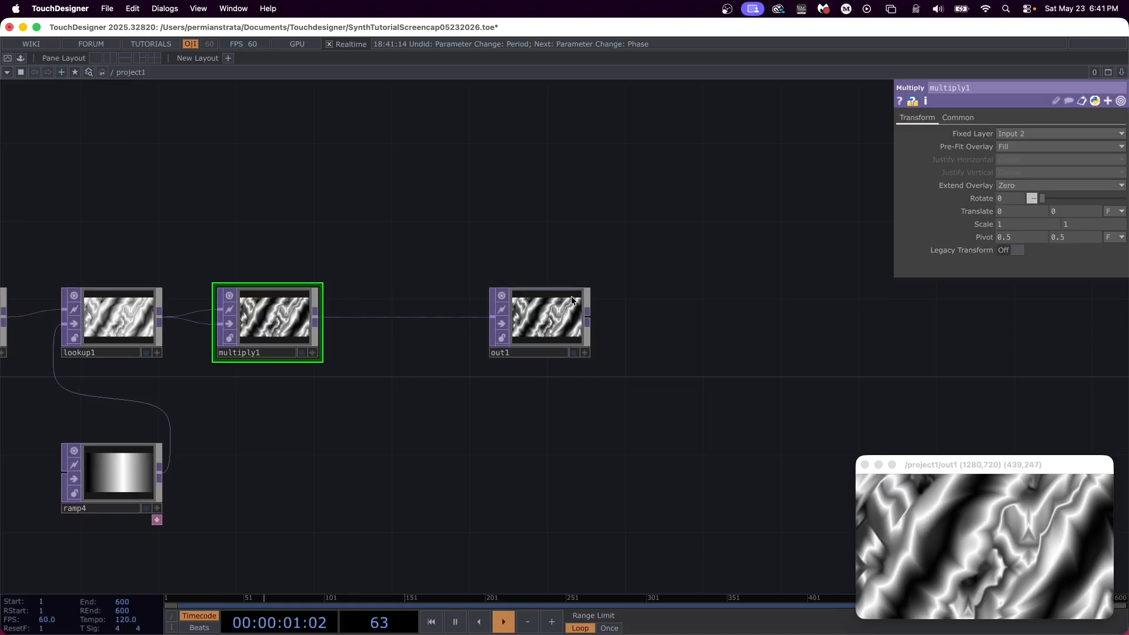
pyautogui.moveTo(564, 307); pyautogui.dragTo(602, 307)
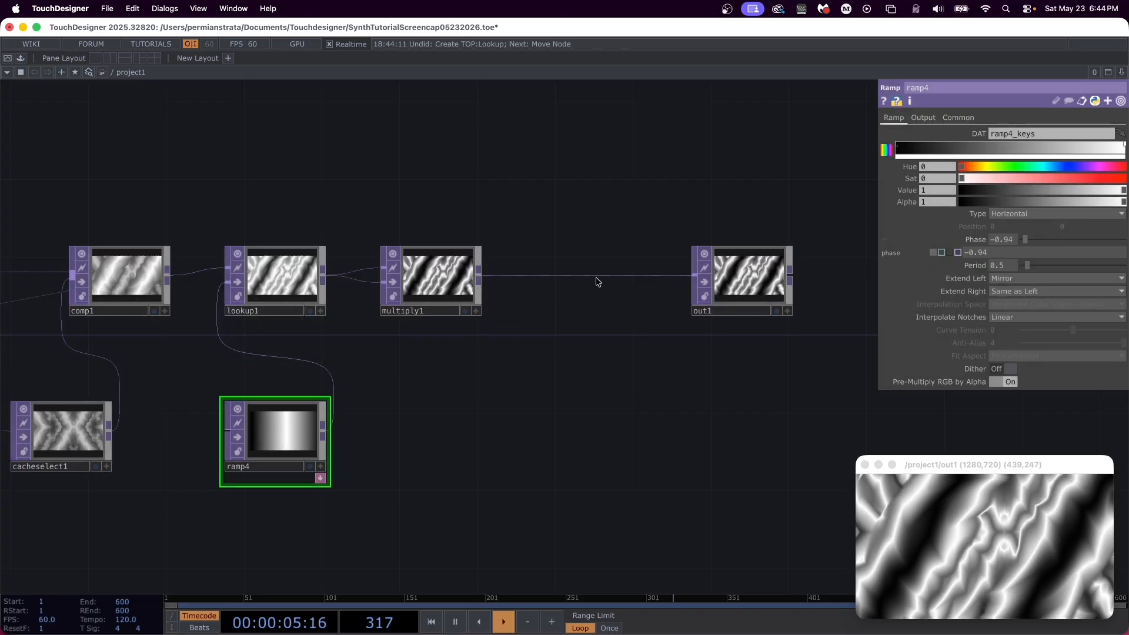
pyautogui.rightClick(599, 279)
pyautogui.click(632, 260)
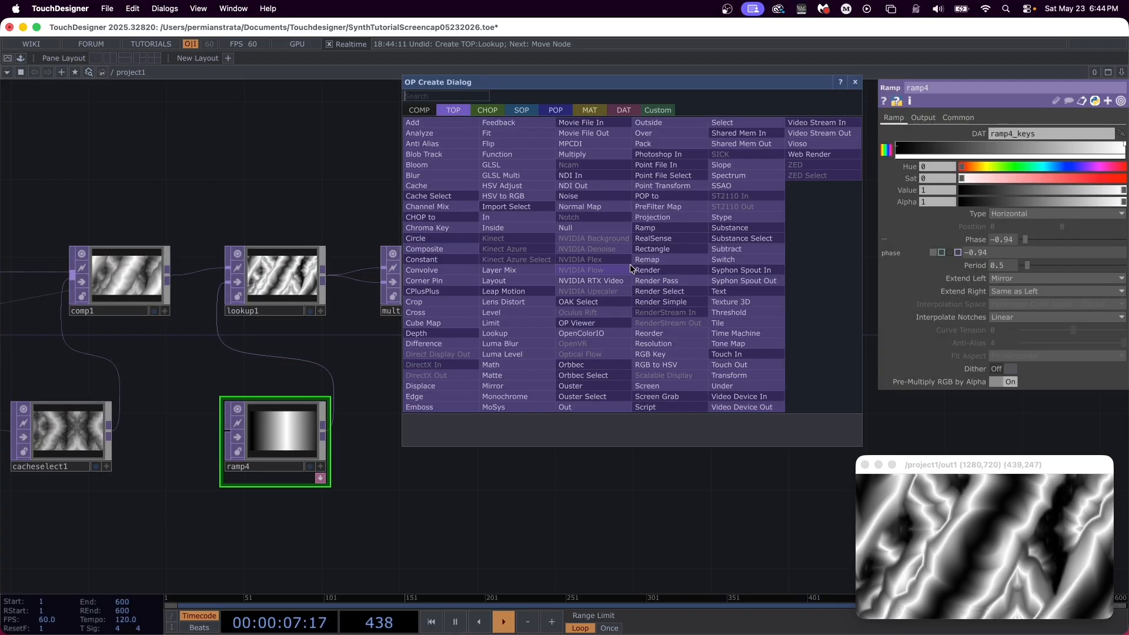
pyautogui.write('lookup')
pyautogui.press('Return')
pyautogui.click(630, 263)
pyautogui.moveTo(645, 254); pyautogui.dragTo(606, 274)
pyautogui.click(1037, 168)
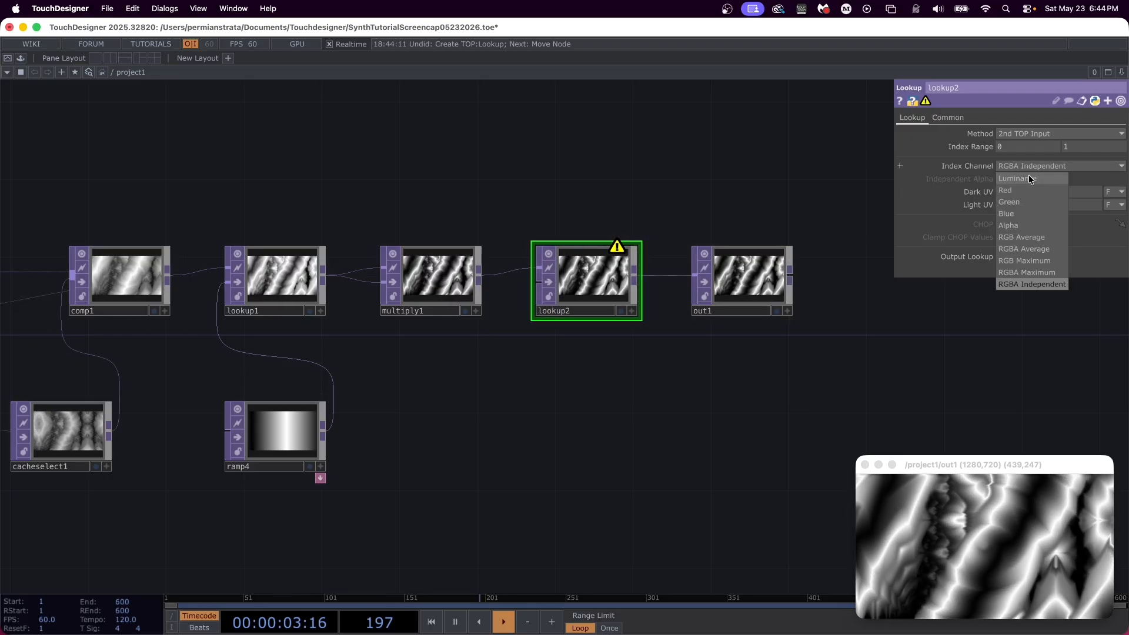
pyautogui.click(1029, 174)
# Step: Duplicate ramp4, place the copy below lookup2, and wire it into lookup2's second input
pyautogui.click(268, 436)
pyautogui.hotkey('ctrl', 'c')
pyautogui.hotkey('ctrl', 'v')
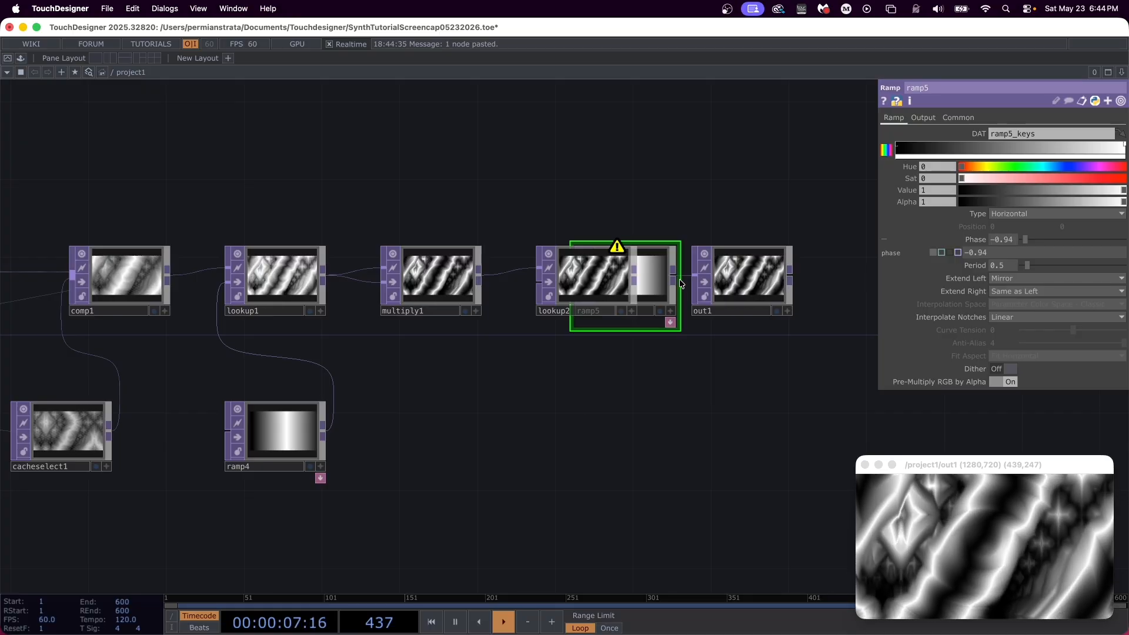
pyautogui.moveTo(658, 296); pyautogui.dragTo(553, 410)
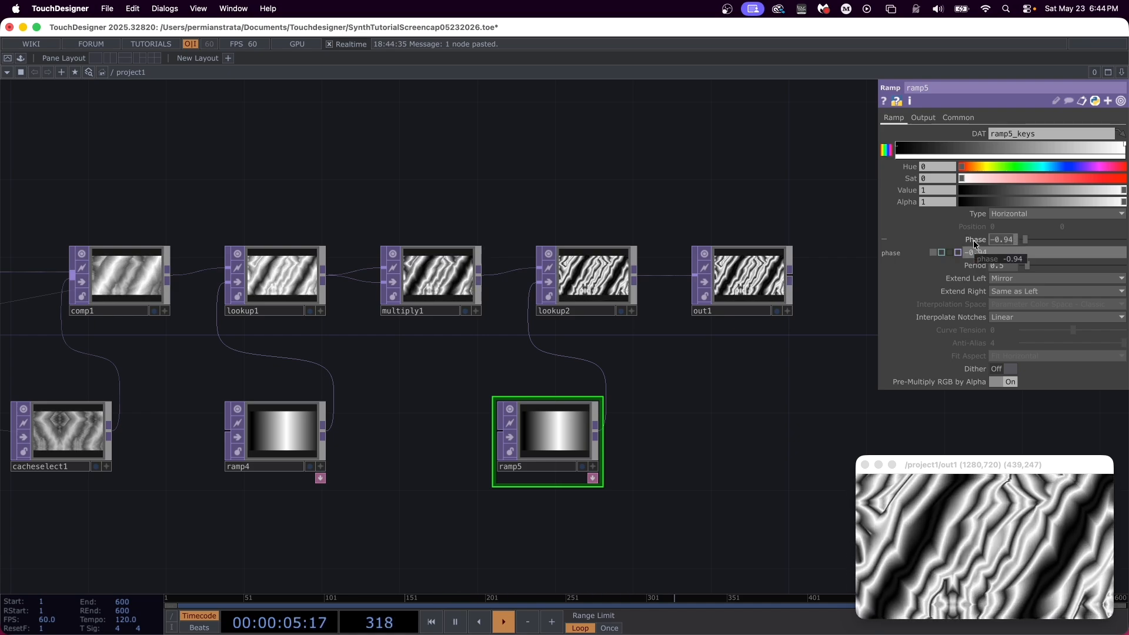
# Step: Set ramp5's Phase to 0 and its Period to 1
pyautogui.press('Return')
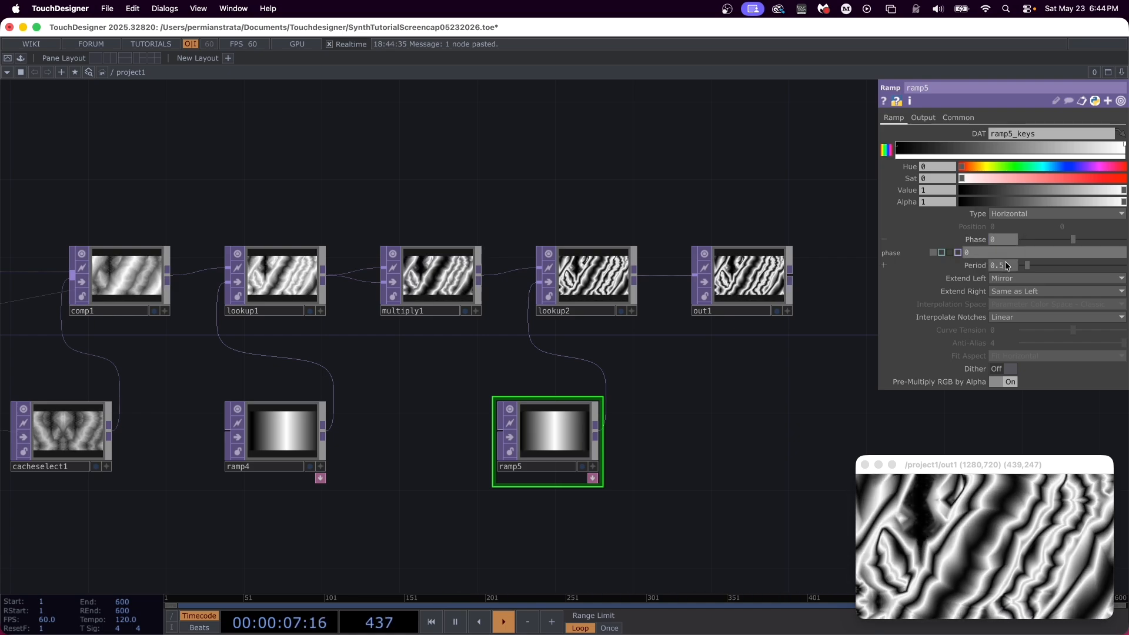
pyautogui.press('Return')
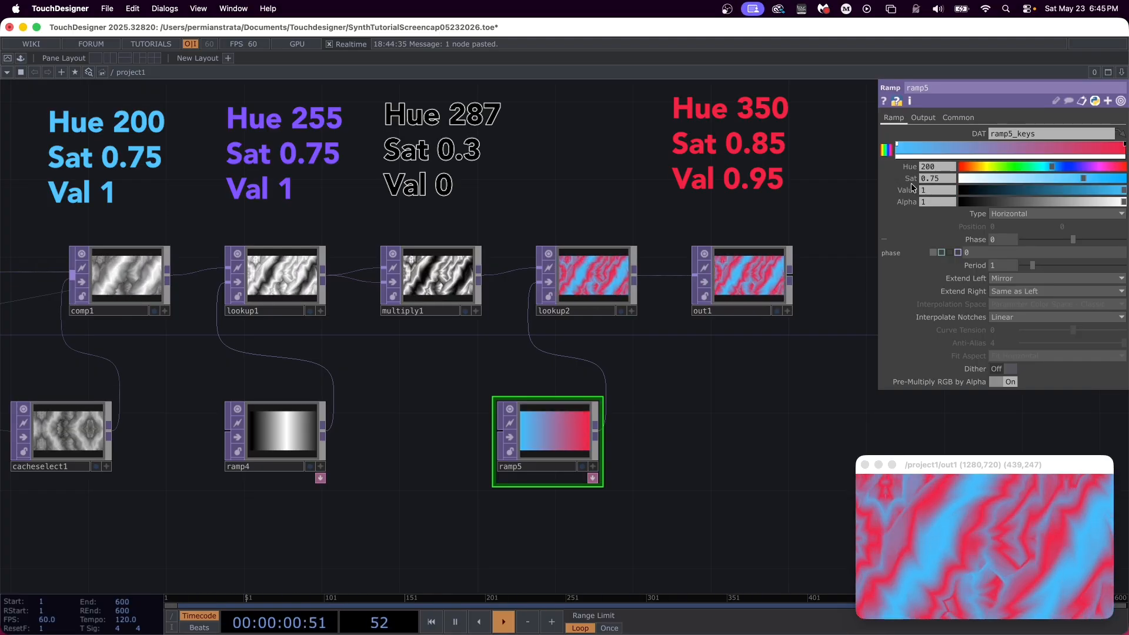
# Step: Give ramp5's gradient a blue start key (Hue 200), a purple key (Hue 255, Sat 0.75, Value 1) and a black middle key (Value 0)
pyautogui.click(1011, 145)
pyautogui.moveTo(1063, 189); pyautogui.dragTo(909, 165)
pyautogui.click(953, 145)
pyautogui.write('255')
pyautogui.press('Return')
pyautogui.moveTo(951, 189); pyautogui.dragTo(903, 186)
pyautogui.write('1')
pyautogui.press('Return')
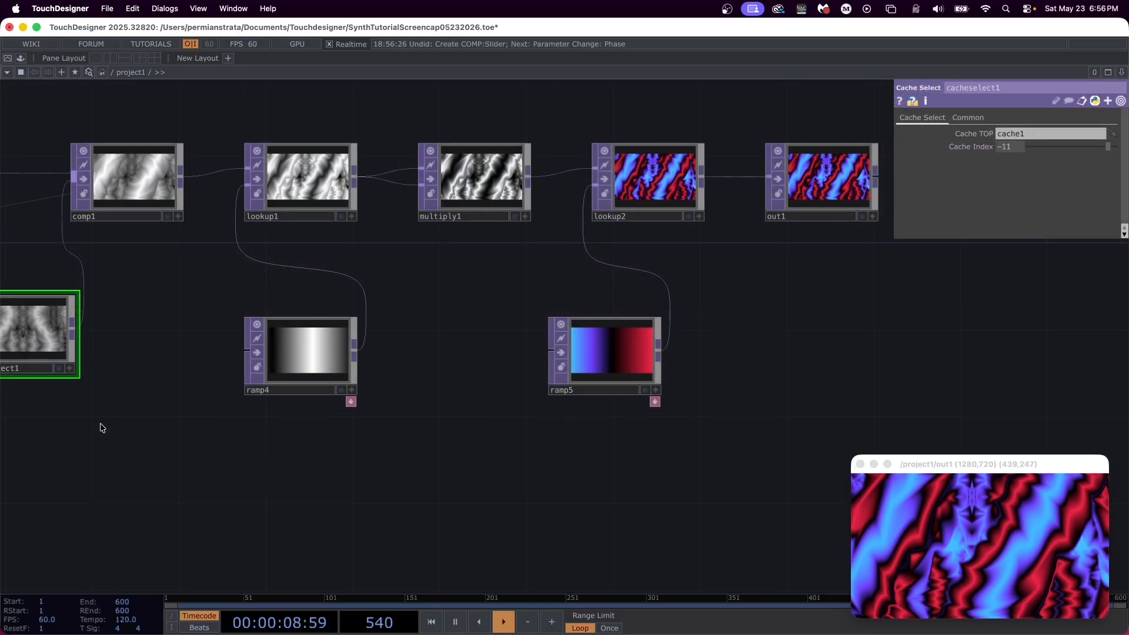
# Step: Add a Slider COMP below the ramp4 row and feed its output into a new Lag CHOP
pyautogui.press('Tab')
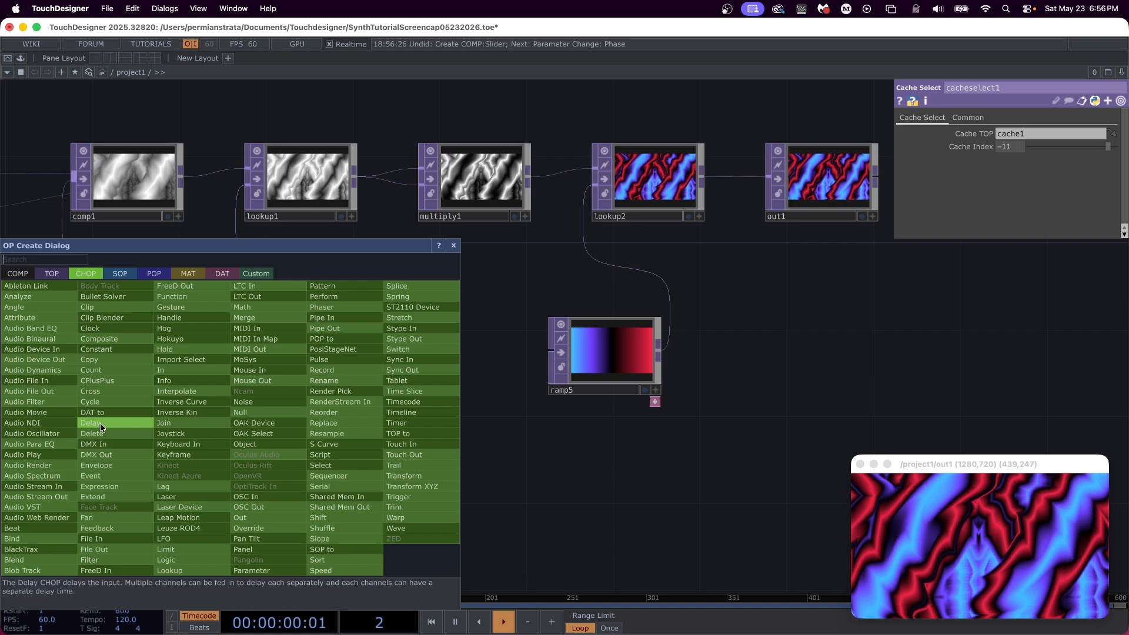
pyautogui.click(13, 280)
pyautogui.write('Sl')
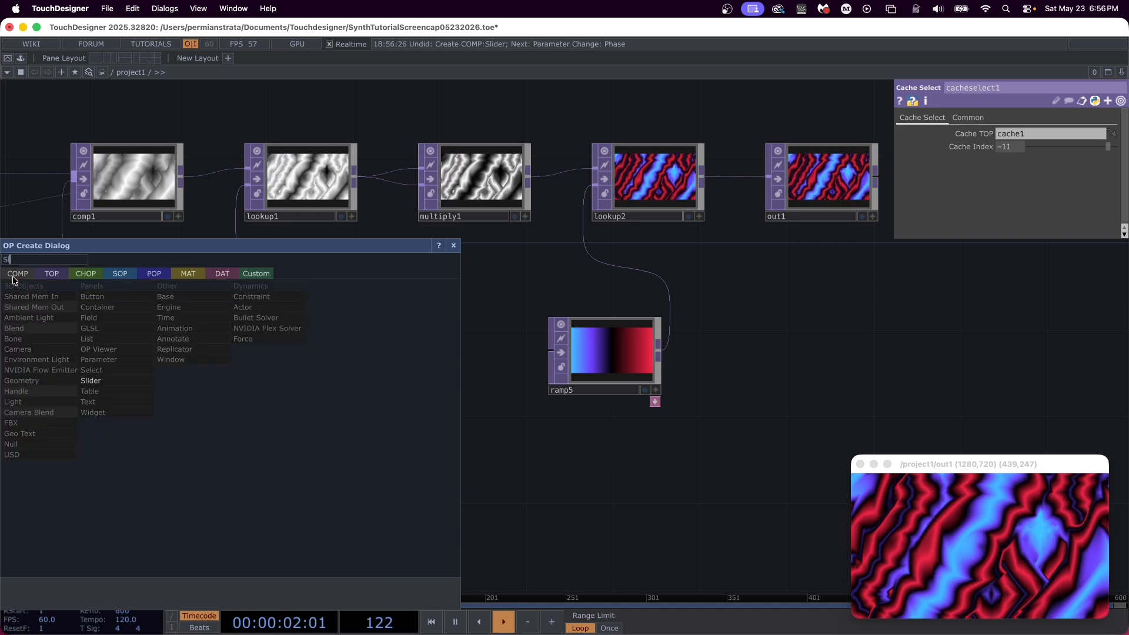
pyautogui.press('Return')
pyautogui.click(140, 488)
pyautogui.click(207, 487)
pyautogui.press('Tab')
pyautogui.write('Lag')
pyautogui.press('Return')
pyautogui.click(278, 486)
# Step: Append a Math CHOP after lag1 and set the lower value of its To Range to -1
pyautogui.click(333, 481)
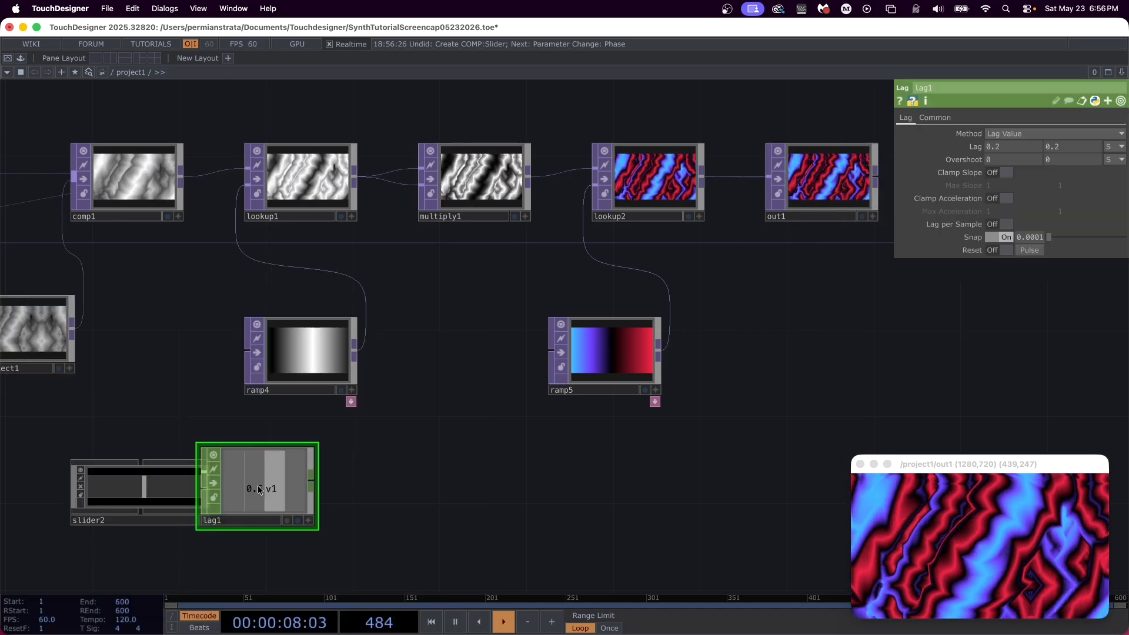
pyautogui.press('Tab')
pyautogui.write('Math')
pyautogui.press('Return')
pyautogui.click(367, 486)
pyautogui.moveTo(366, 486); pyautogui.dragTo(410, 486)
pyautogui.click(966, 117)
pyautogui.moveTo(998, 147); pyautogui.dragTo(975, 147)
# Step: Append a Null CHOP to the output of math1
pyautogui.click(463, 481)
pyautogui.press('Tab')
pyautogui.write('Null')
pyautogui.press('Return')
pyautogui.click(497, 481)
# Step: Reference null4's v1 channel in ramp4's Phase and test the link by moving slider2 to about 0.62
pyautogui.click(310, 347)
pyautogui.moveTo(517, 485); pyautogui.dragTo(1003, 240)
pyautogui.click(612, 521)
pyautogui.click(1010, 252)
pyautogui.click(204, 520)
pyautogui.moveTo(144, 487)
pyautogui.mouseDown()
pyautogui.moveTo(68, 485)
pyautogui.moveTo(207, 488)
pyautogui.moveTo(82, 487)
pyautogui.moveTo(157, 488)
pyautogui.mouseUp()
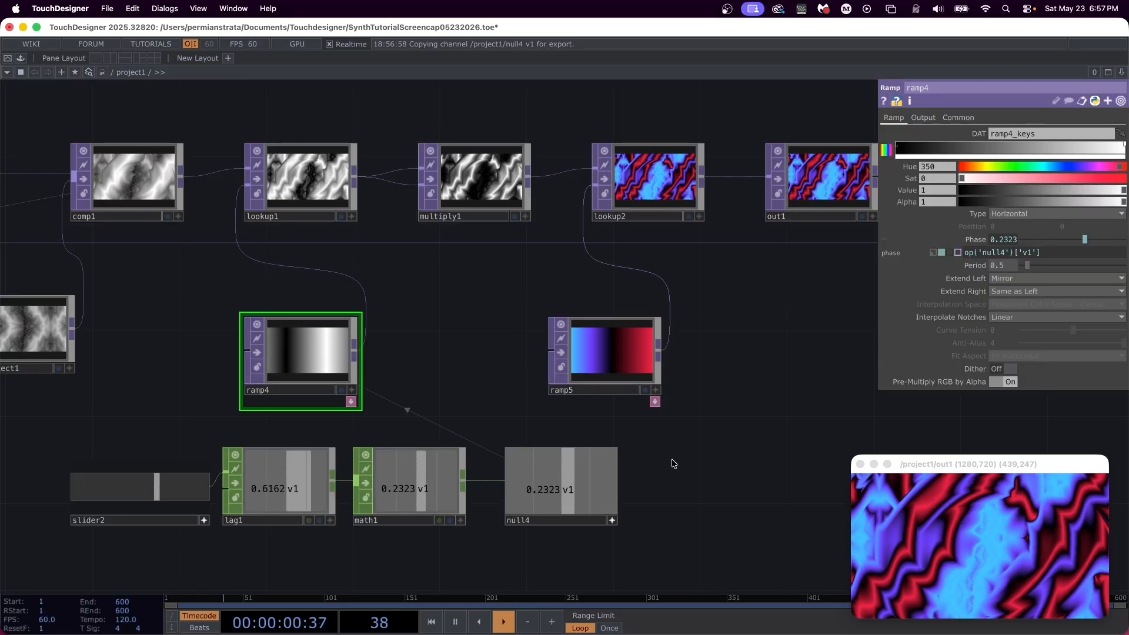